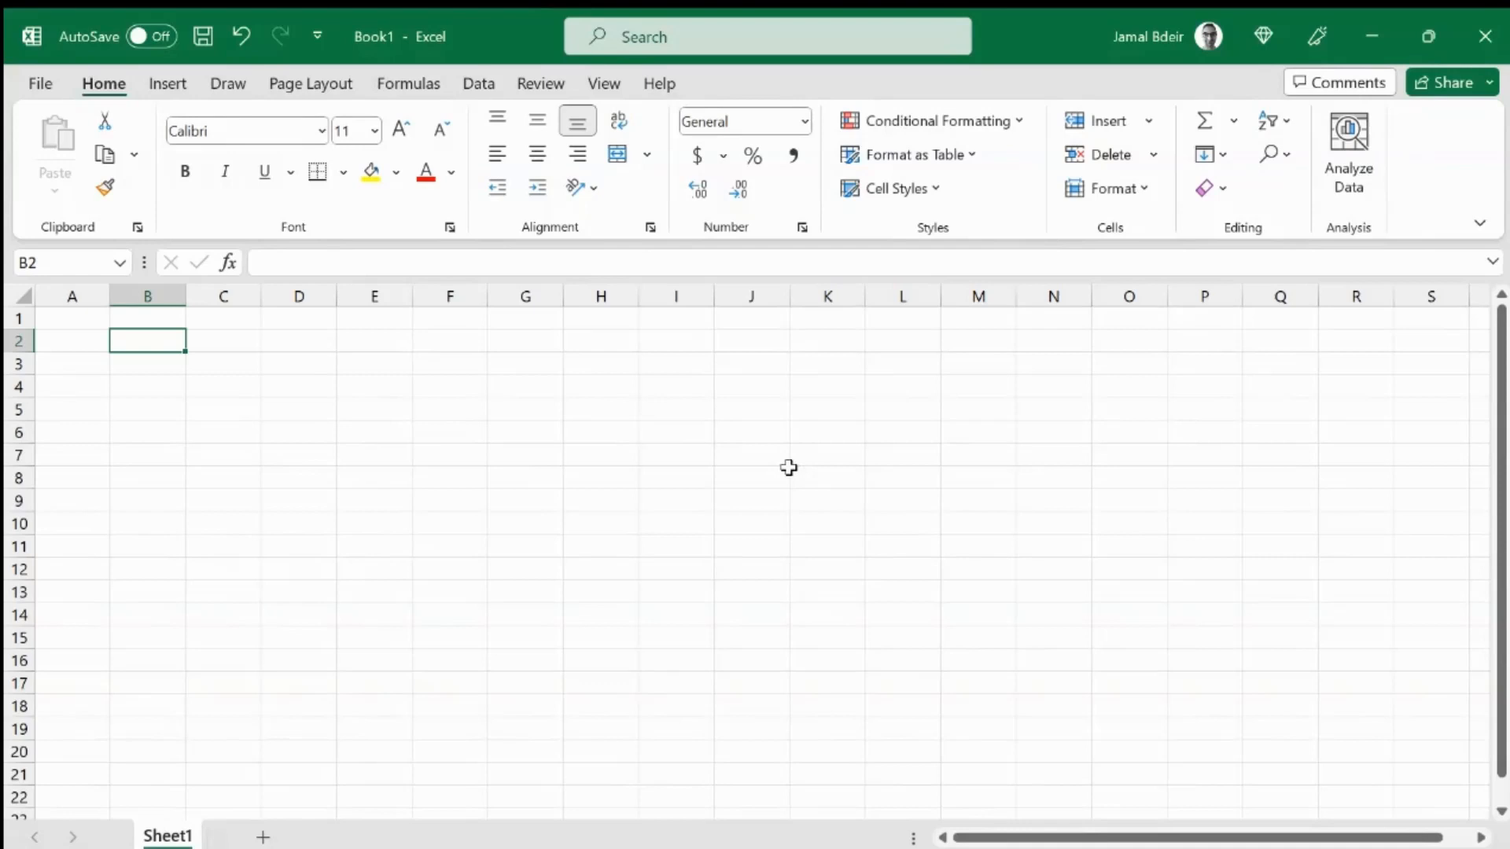
Step: Extend selections from the active cell to the end of the sheet, downward and across
key("ctrl+shift+Down")
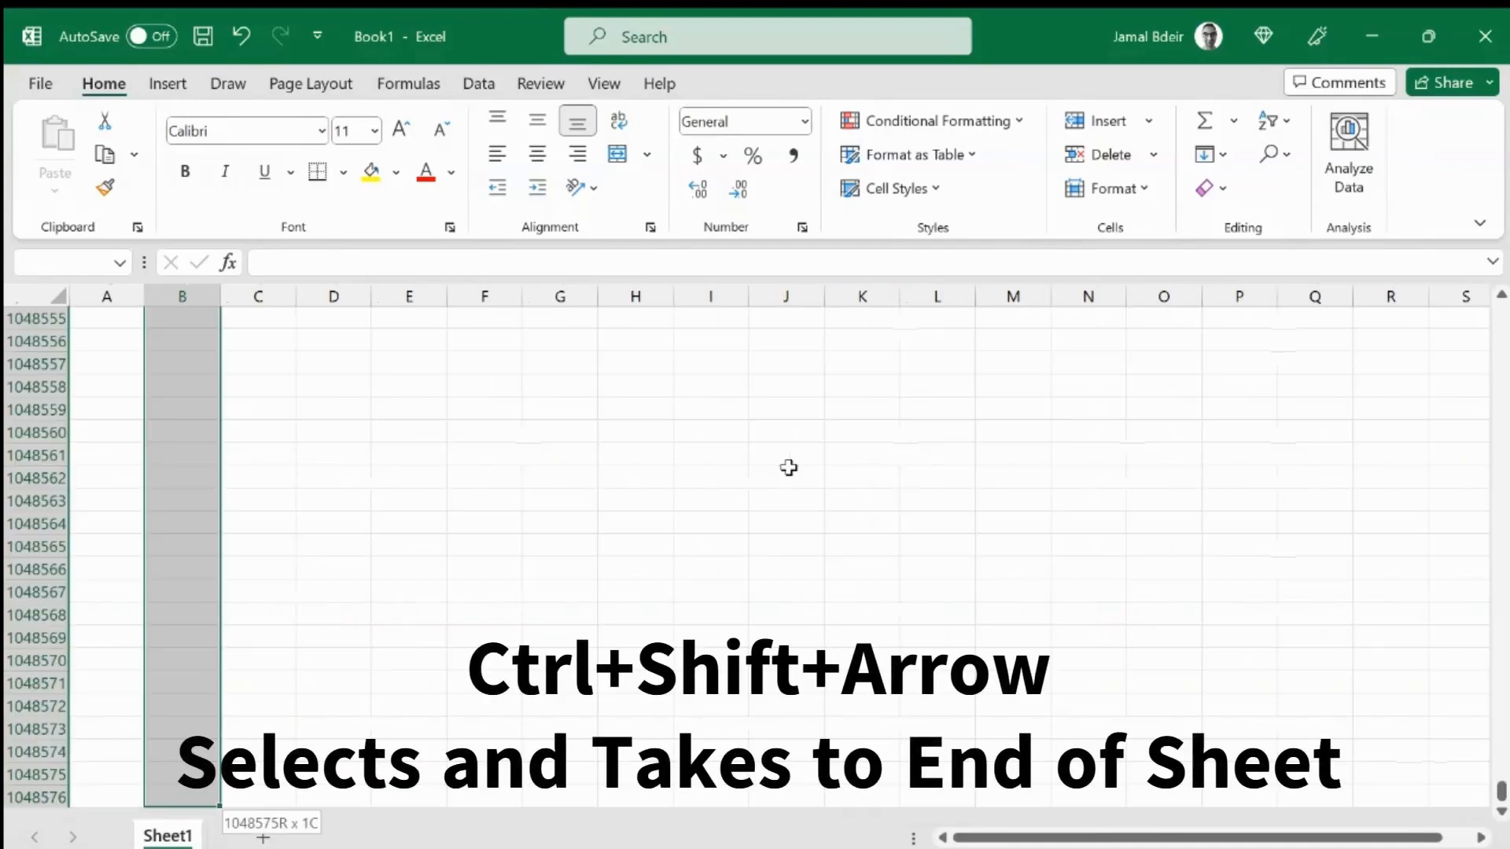
key("ctrl+Up")
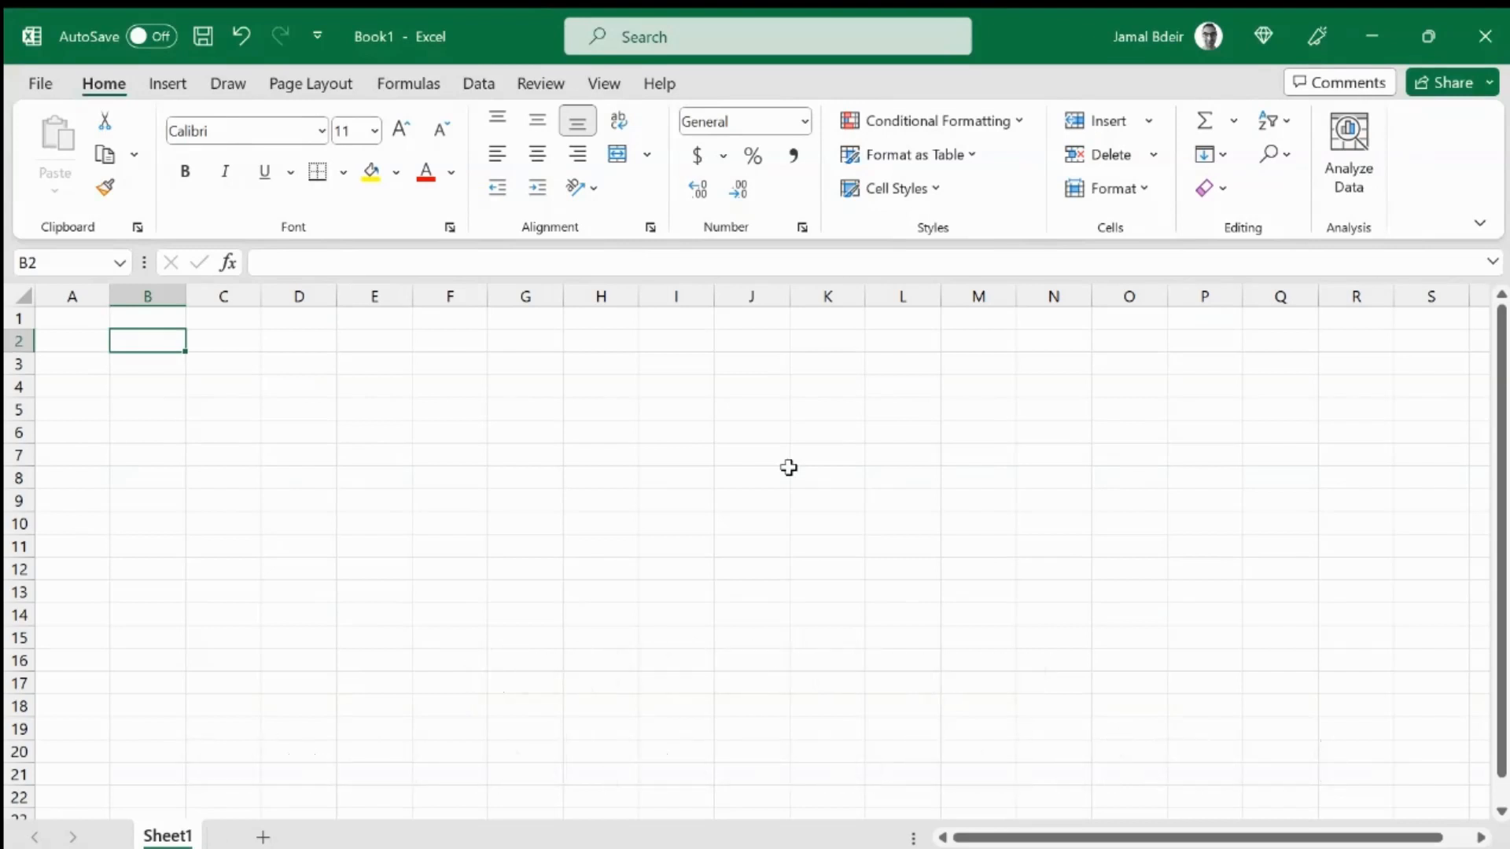
key("Left")
key("ctrl+shift+Right")
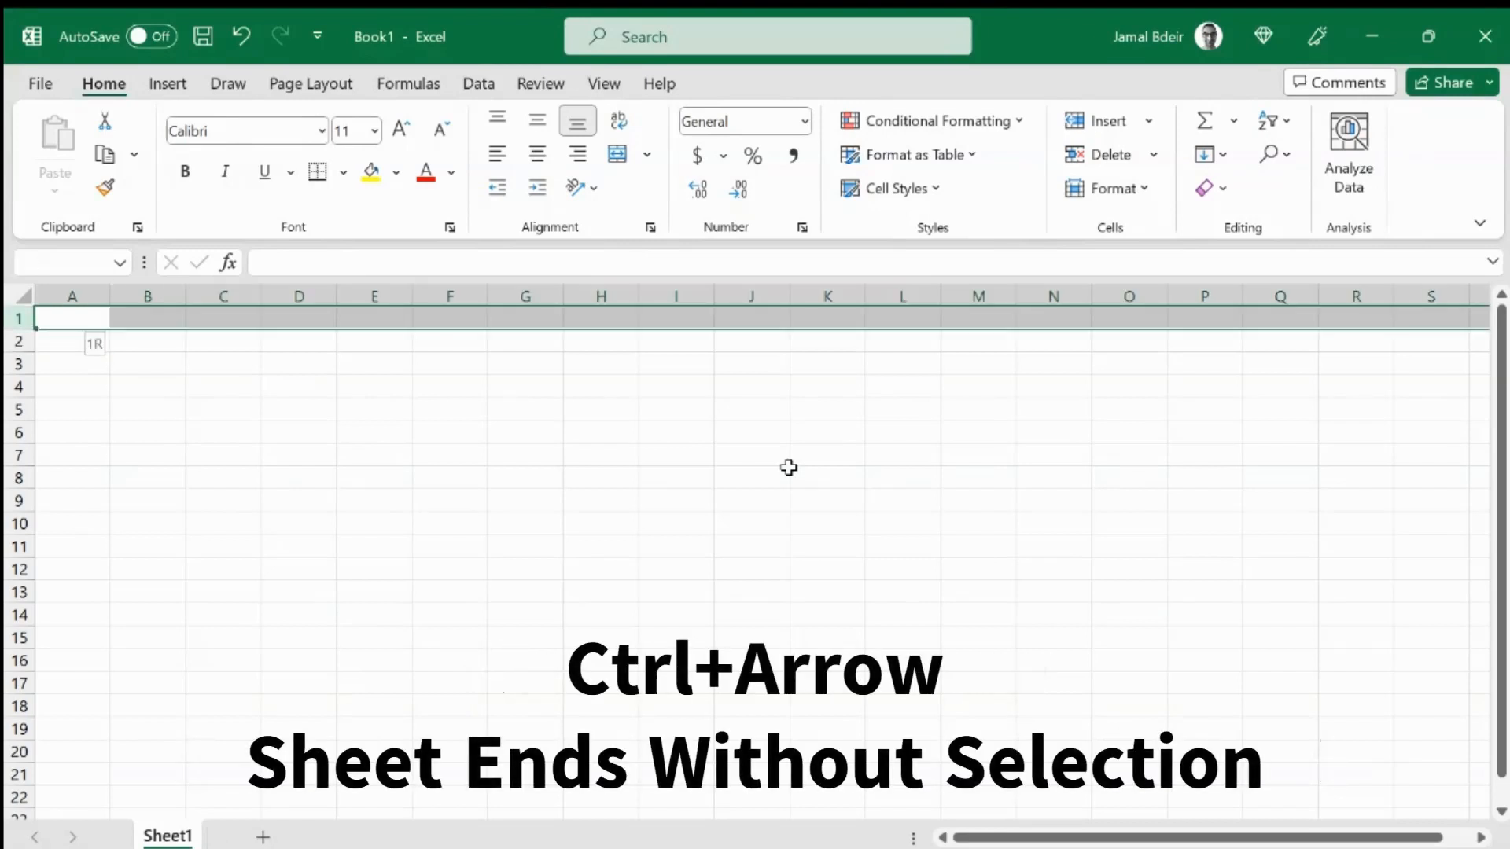
key("ctrl+shift+Down")
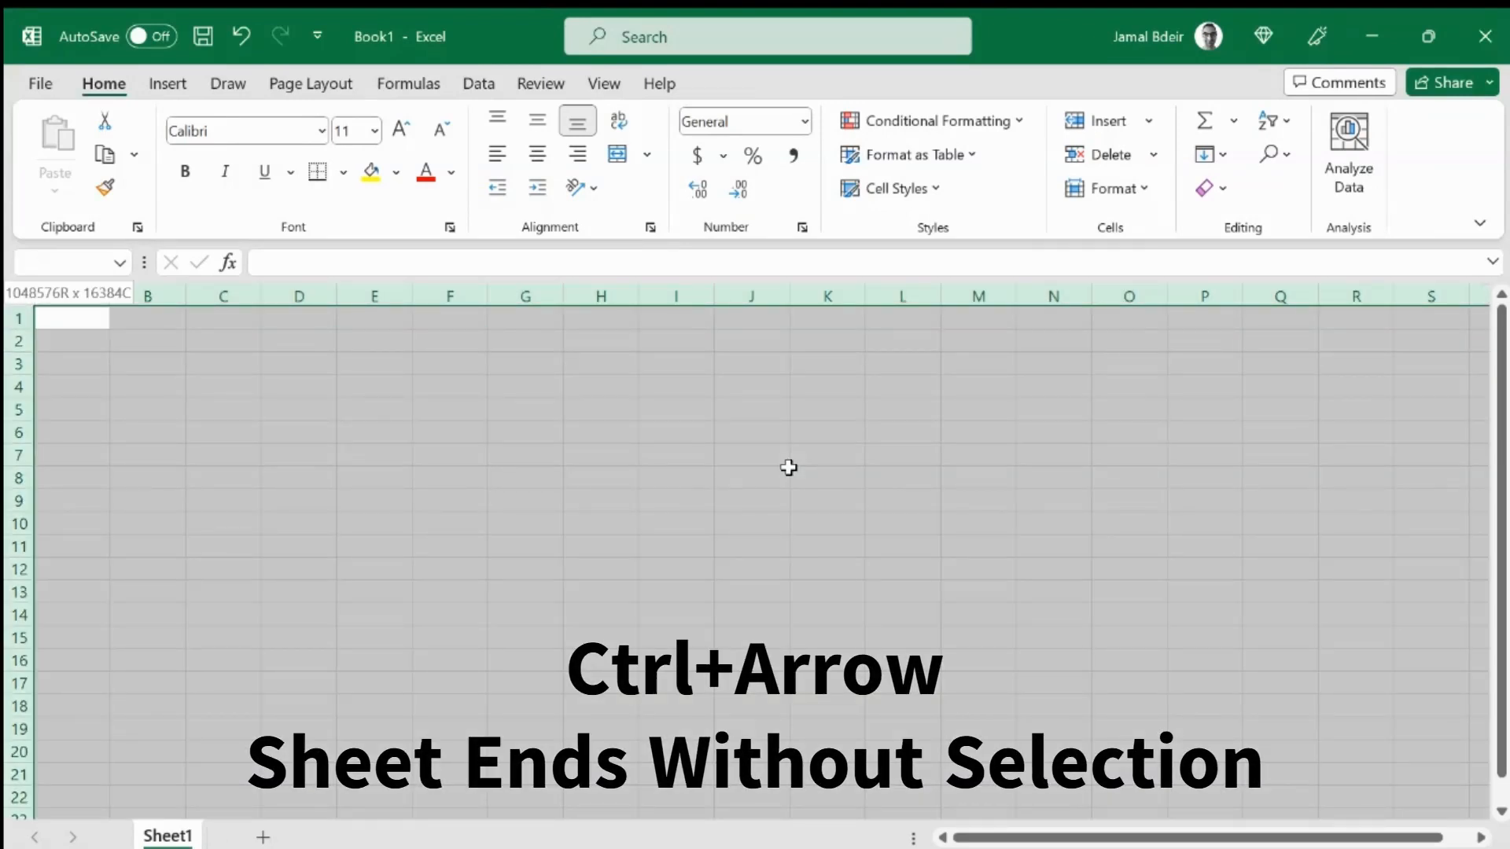
Step: Jump to the sheet's last row and last column and back without selecting
key("ctrl+Down")
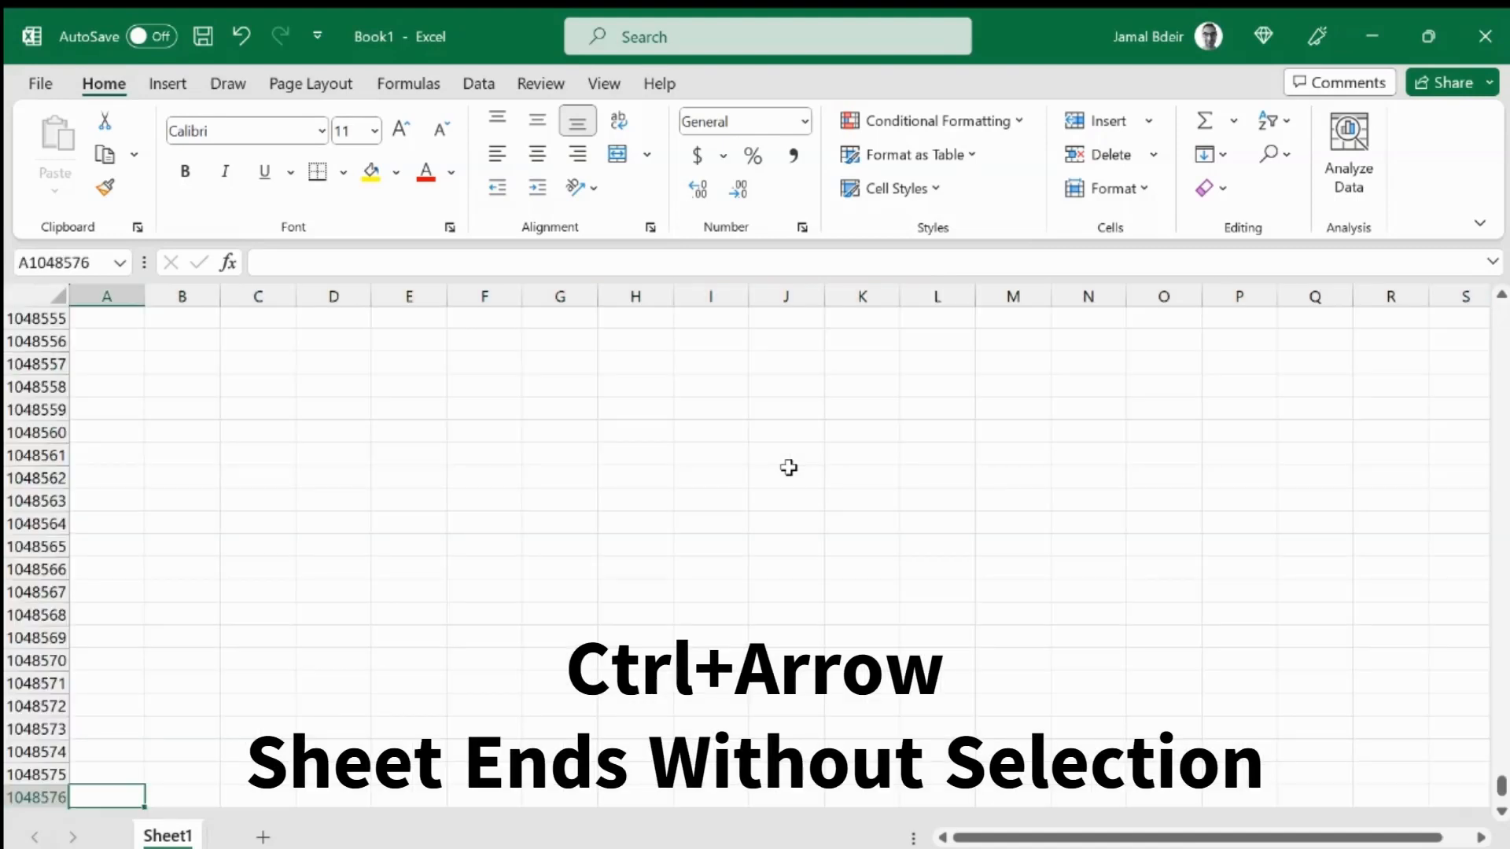
key("ctrl+Up")
key("ctrl+Right")
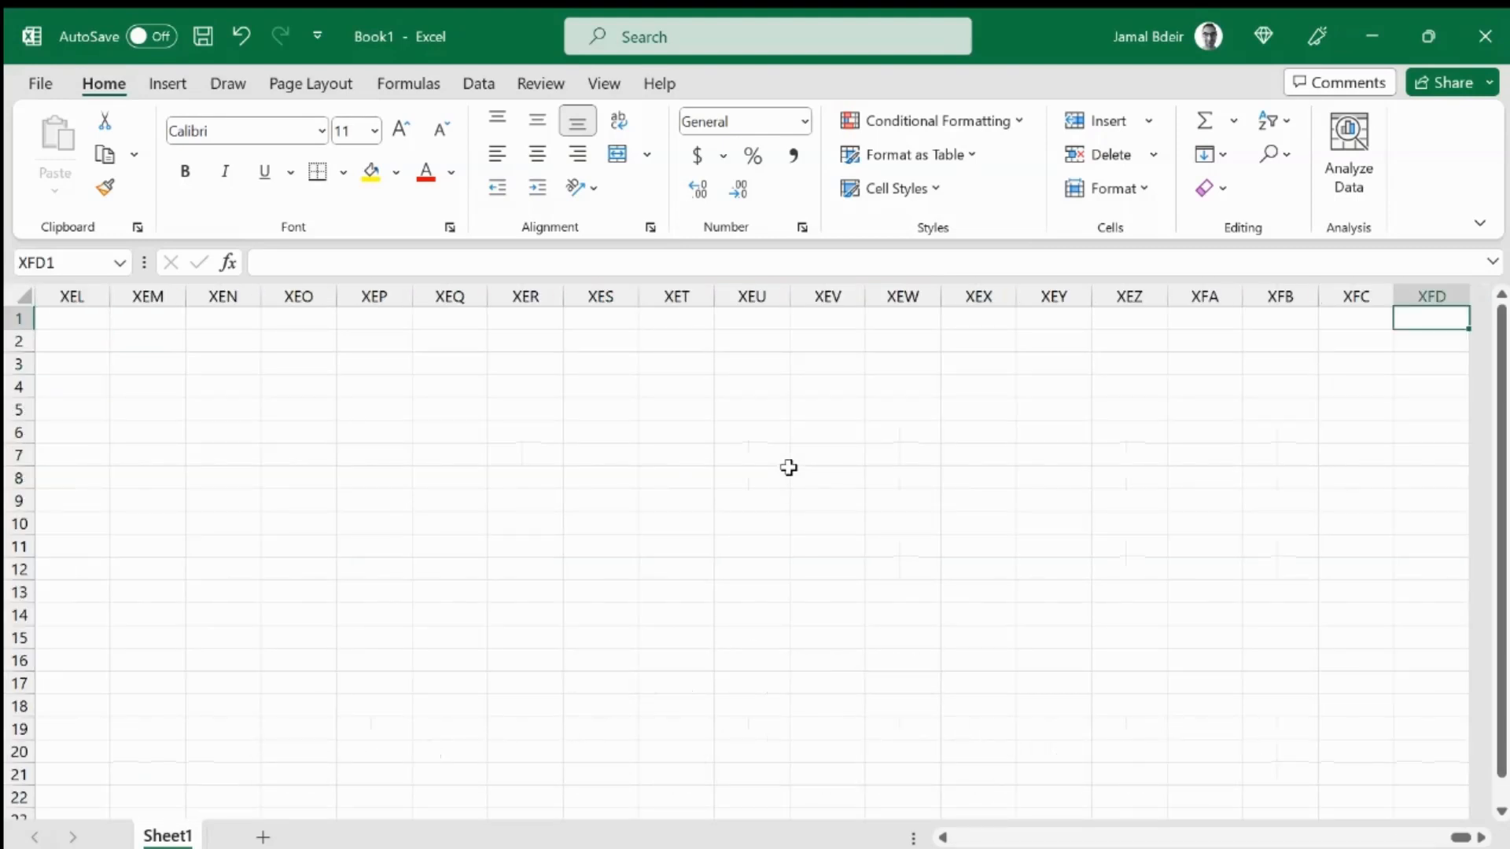
key("ctrl+Down")
key("ctrl+Left")
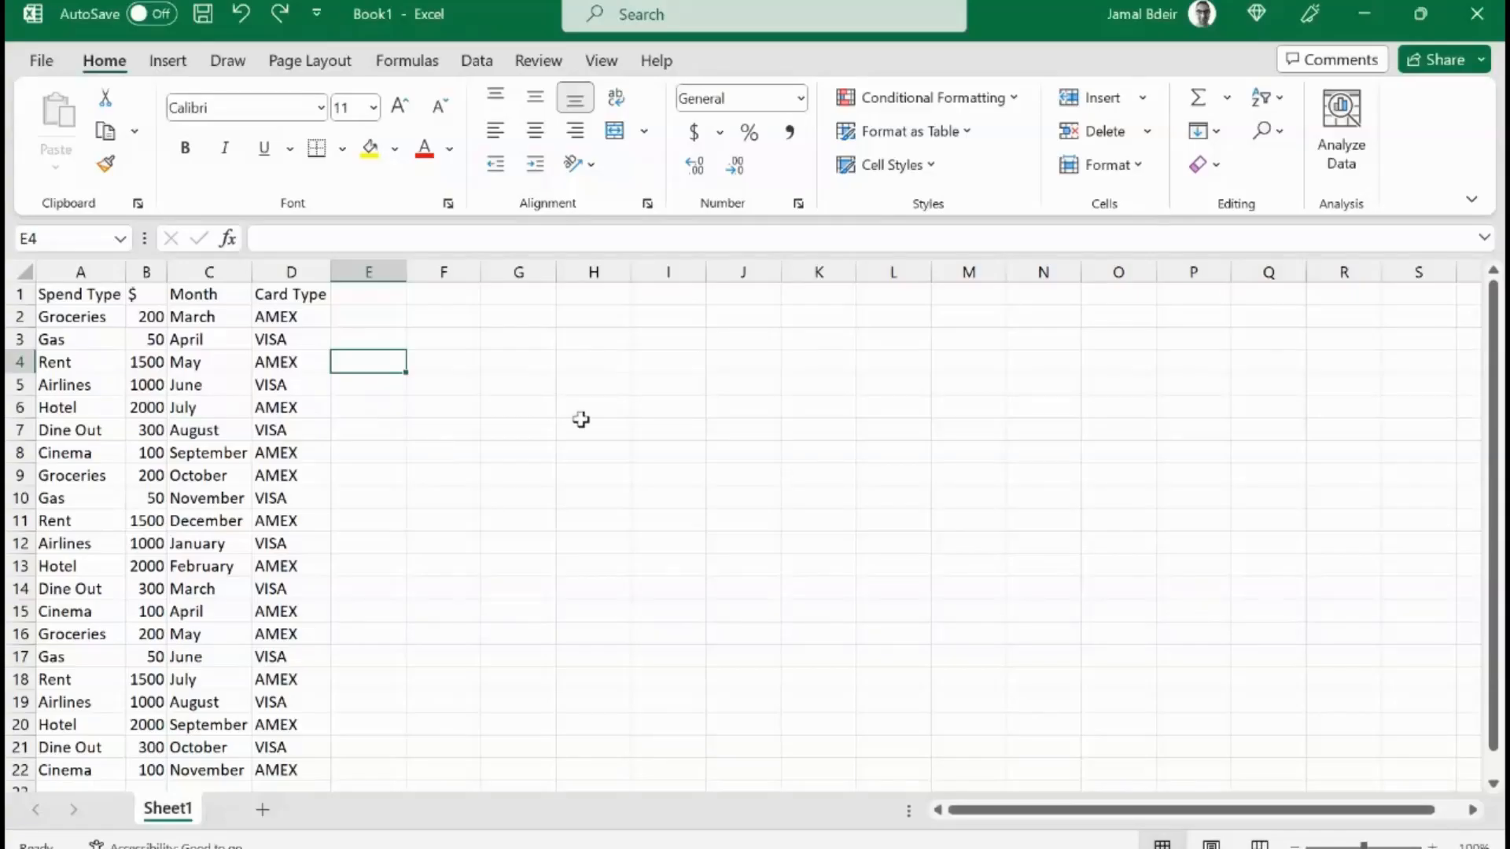
Step: Select the table range A1:D22 and center-align all its cells
key("Up")
key("Up")
key("Up")
key("Left")
key("Left")
key("Left")
key("Left")
key("shift+Right")
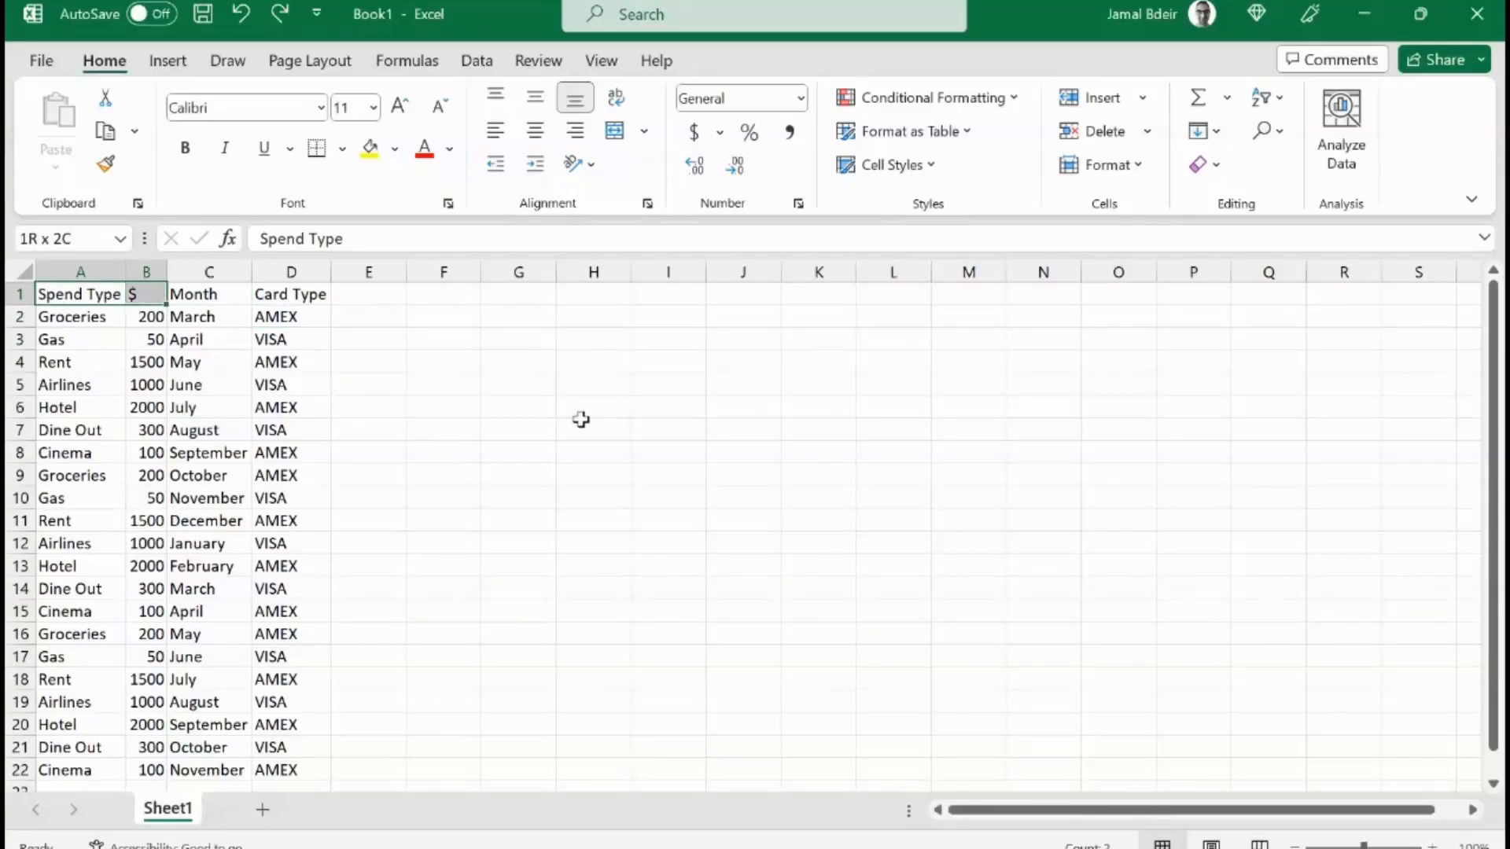
key("shift+Right")
key("shift+Right")
key("ctrl+shift+Down")
key("alt+h")
key("a")
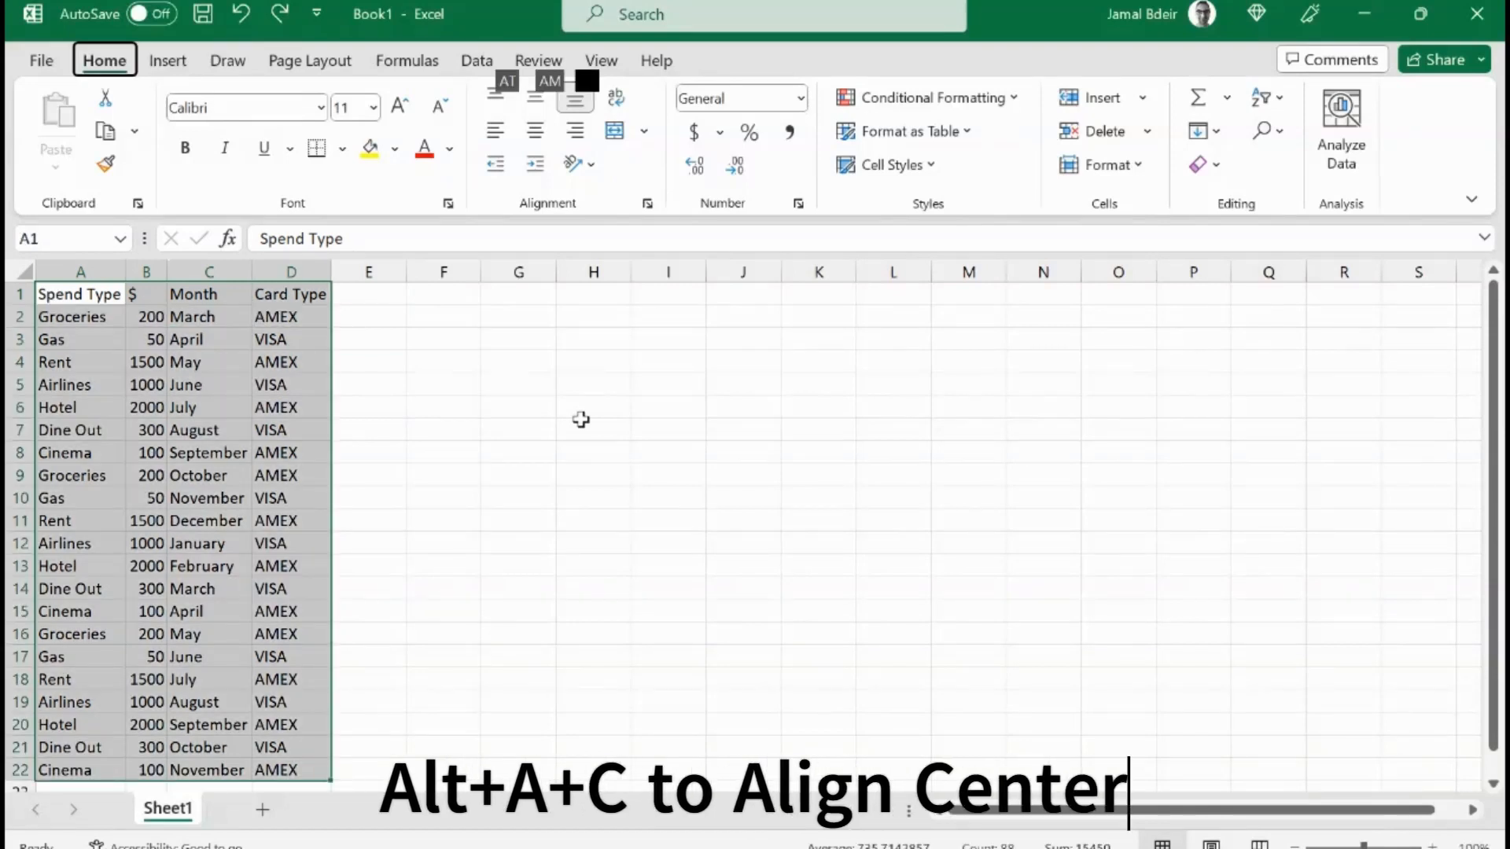
key("c")
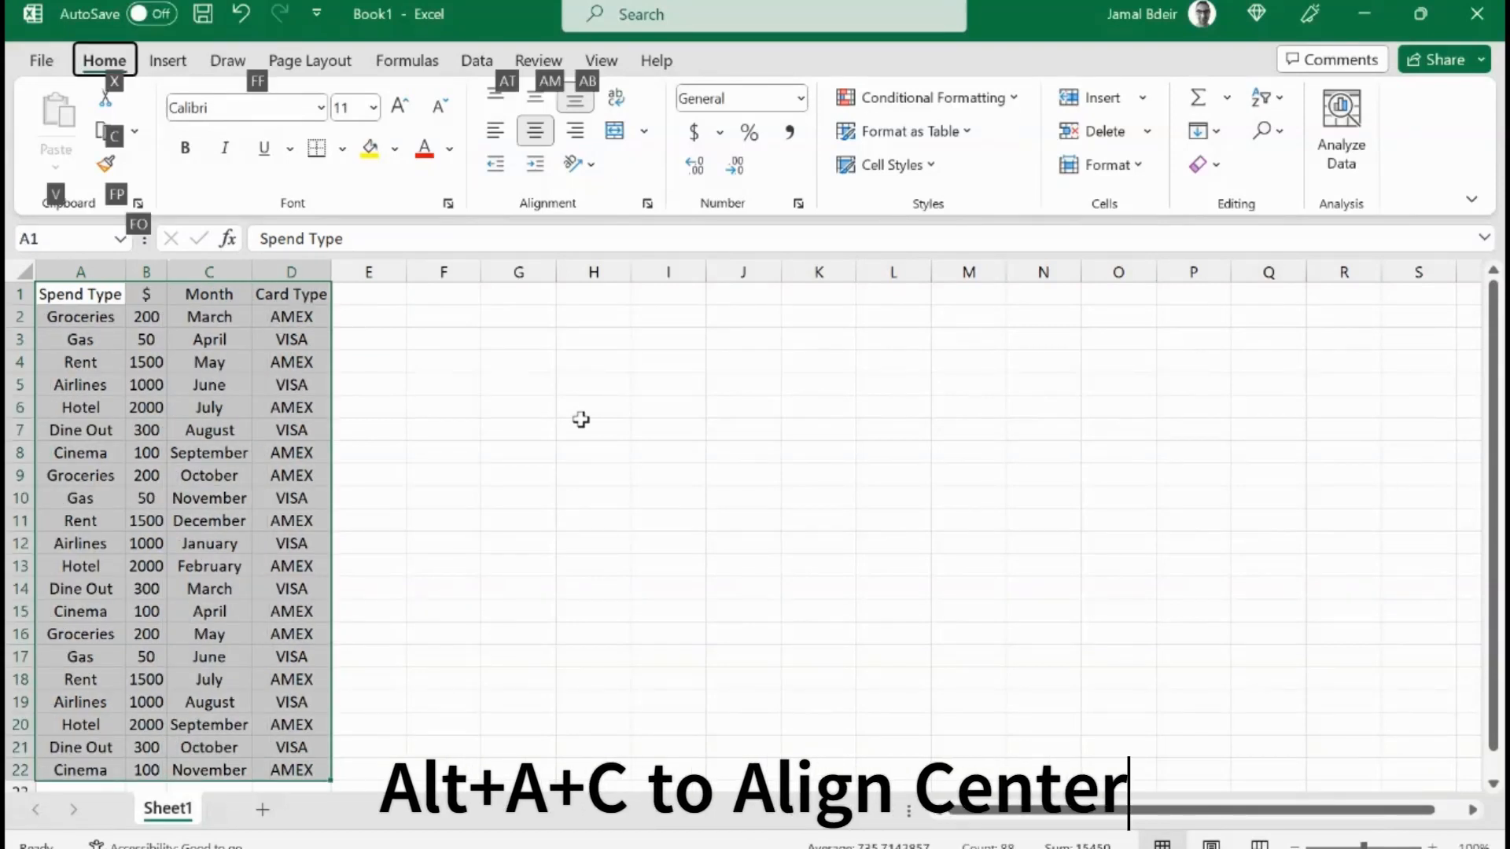
Step: Undo and reapply the center alignment on A1:D22, discarding the stray entry in A1
key("ctrl+z")
type("cinema")
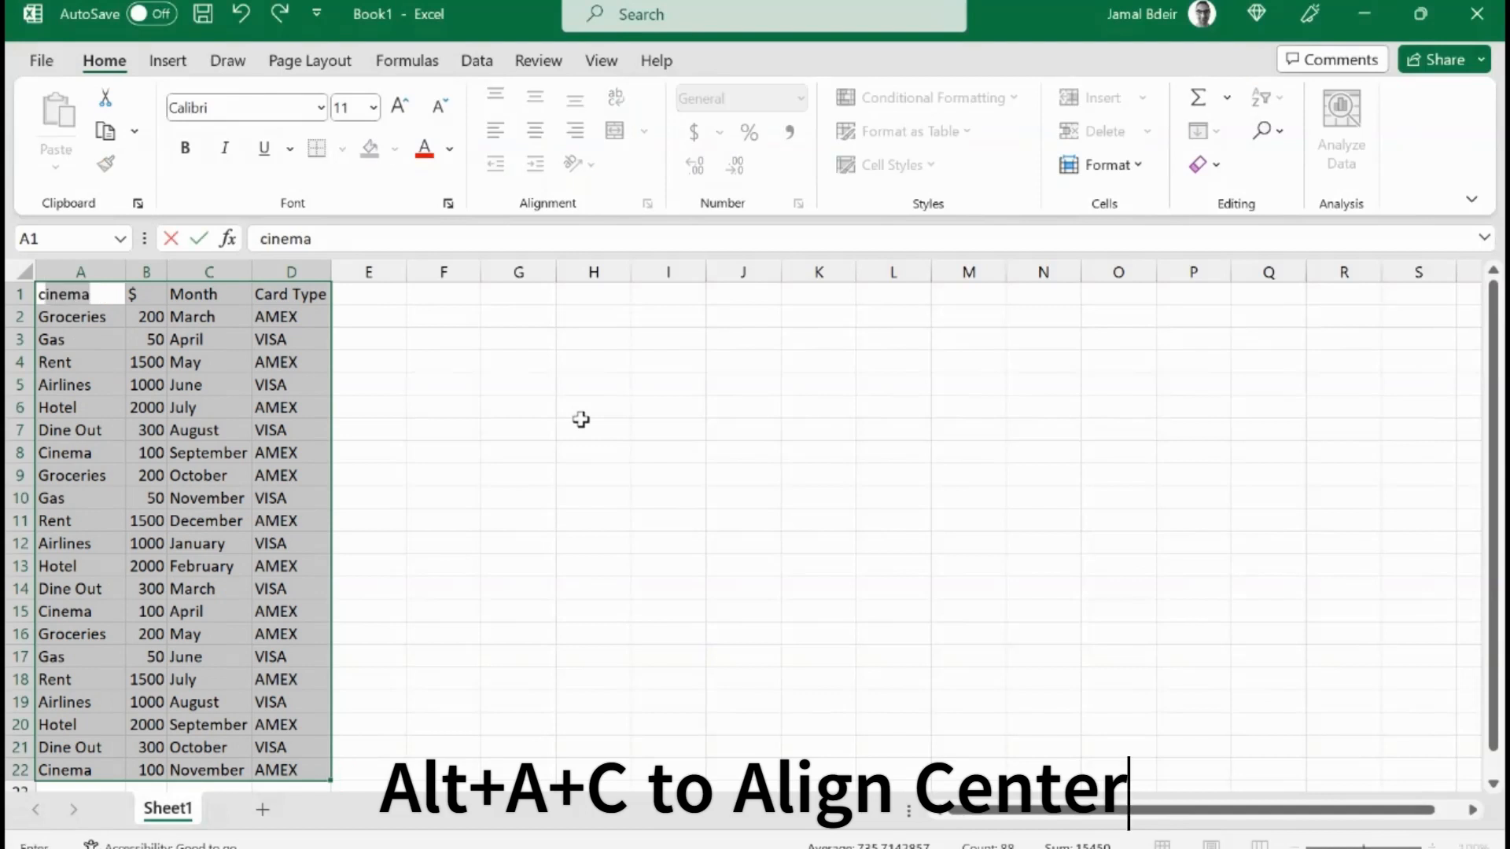
key("Escape")
key("alt+h")
key("a")
key("c")
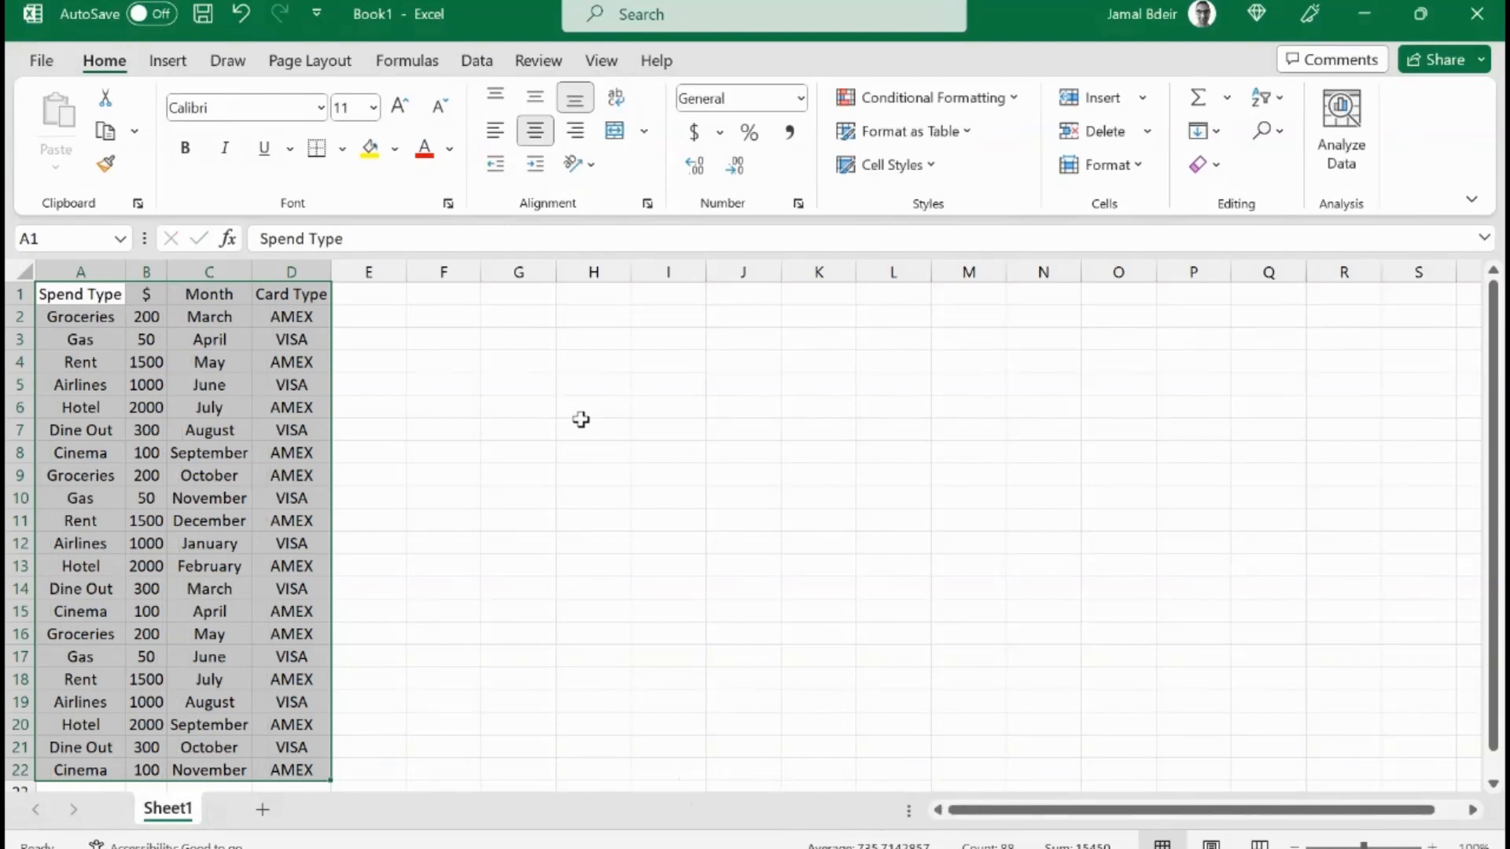
Step: Bold the header row A1:D1
key("ctrl+Home")
key("shift+Right")
key("shift+Right")
key("shift+Right")
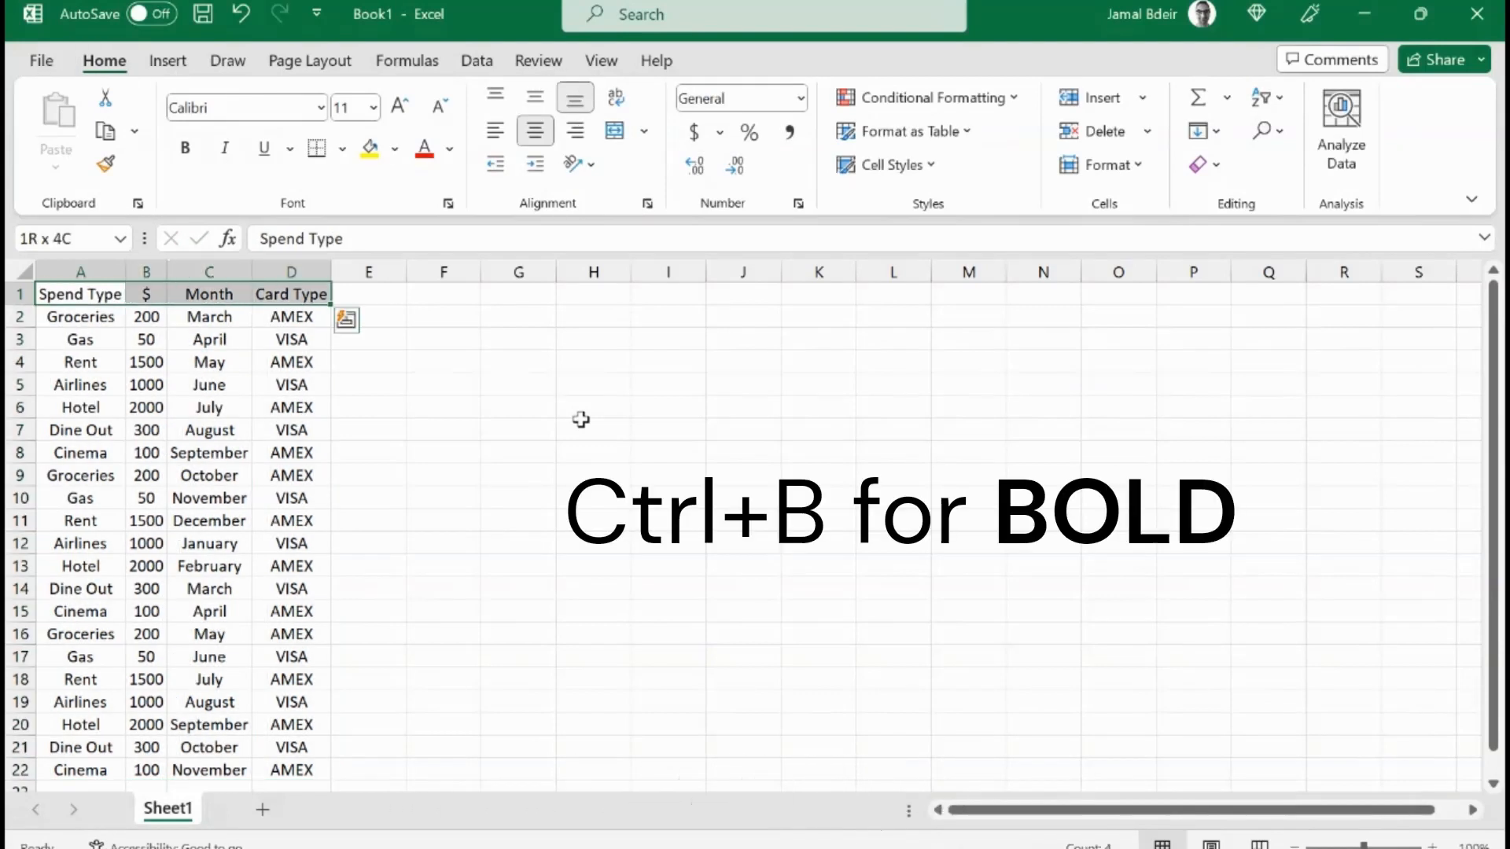
key("ctrl+b")
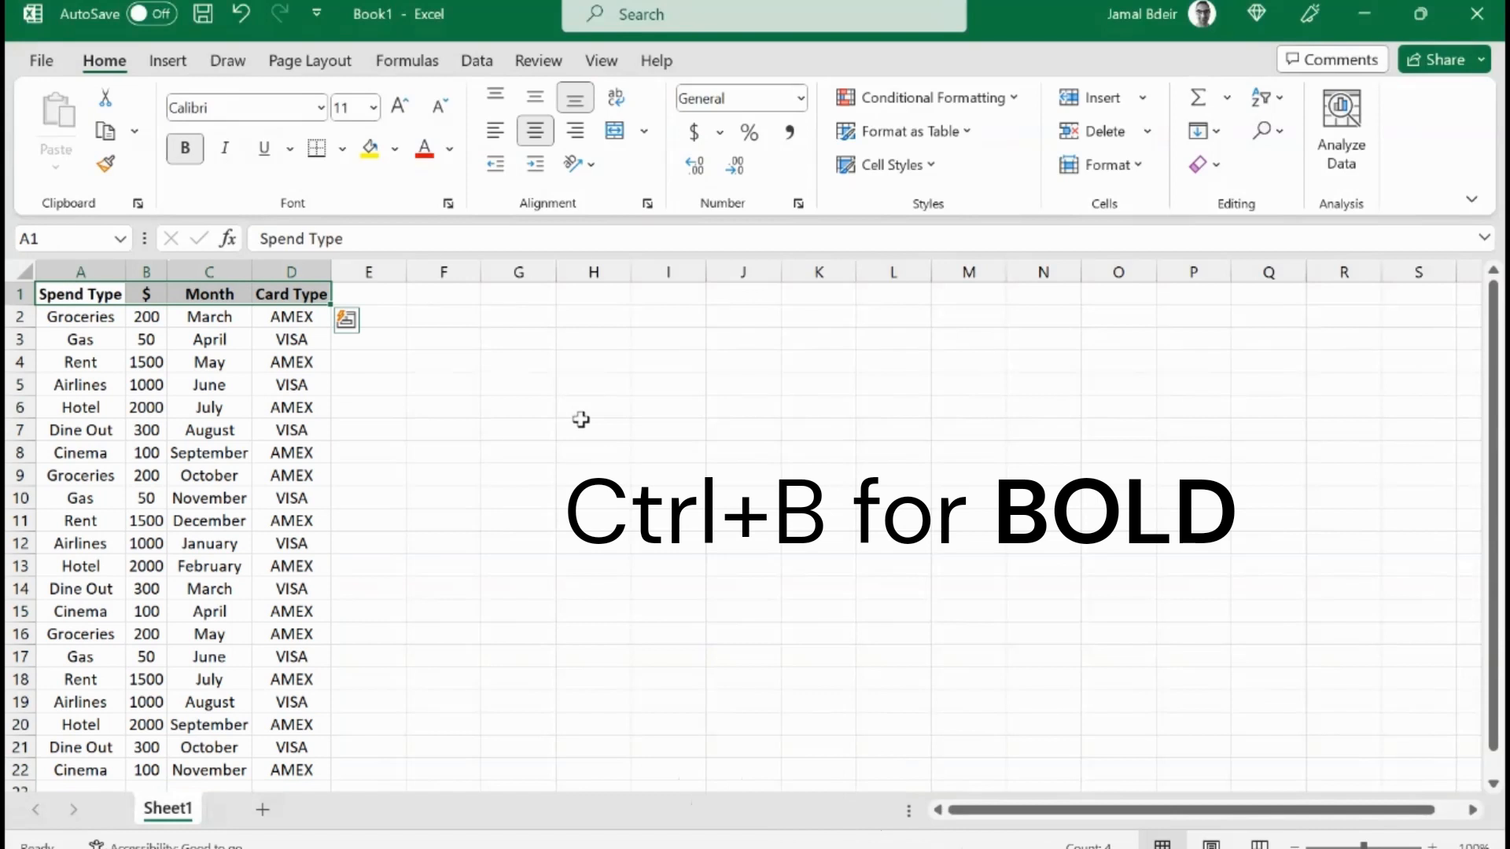
Step: Hide the worksheet gridlines
key("Down")
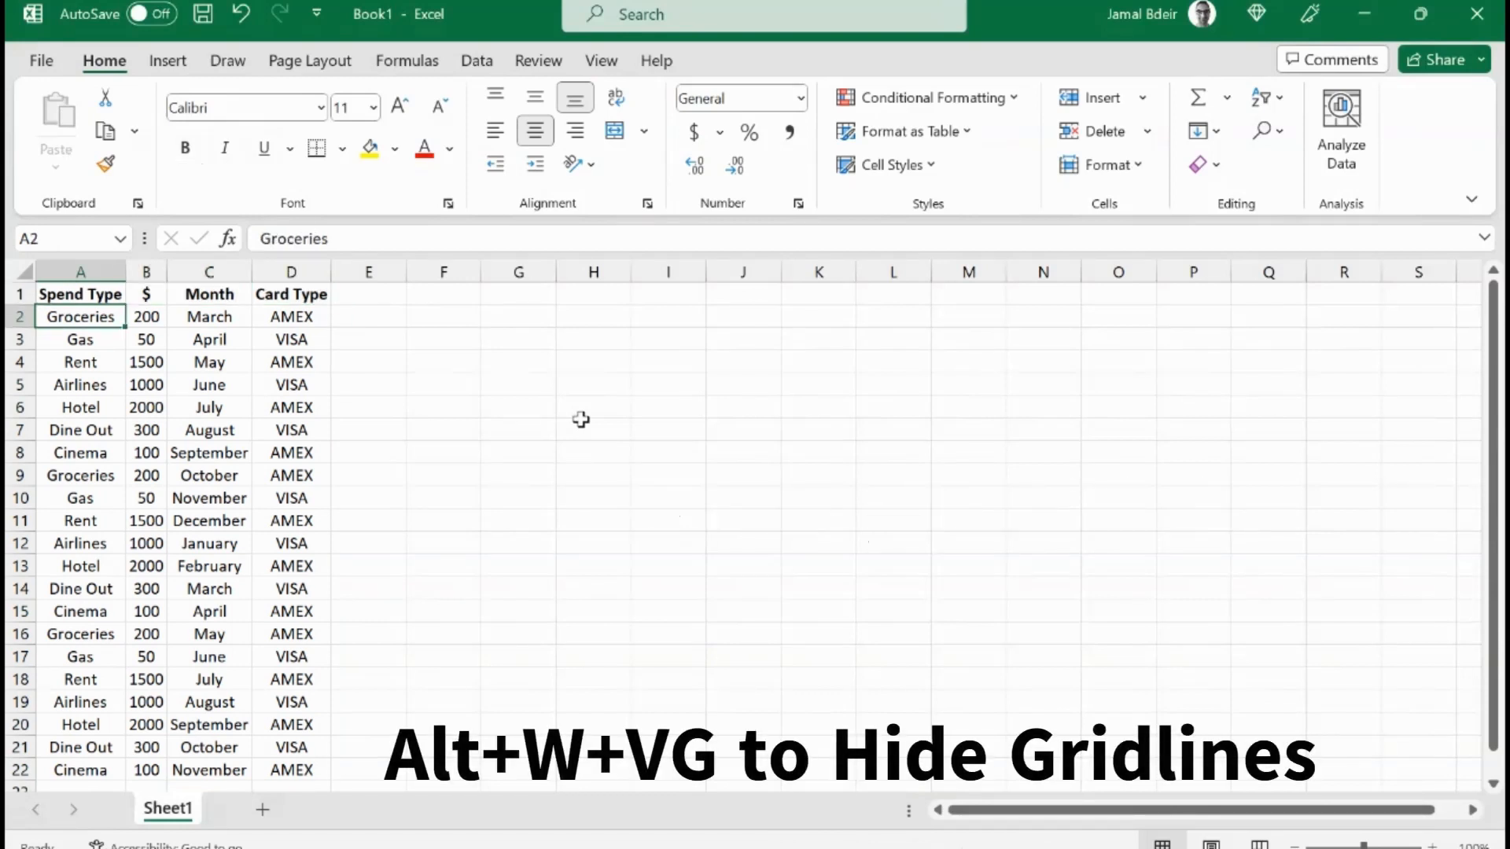
key("alt")
key("w")
key("v")
key("g")
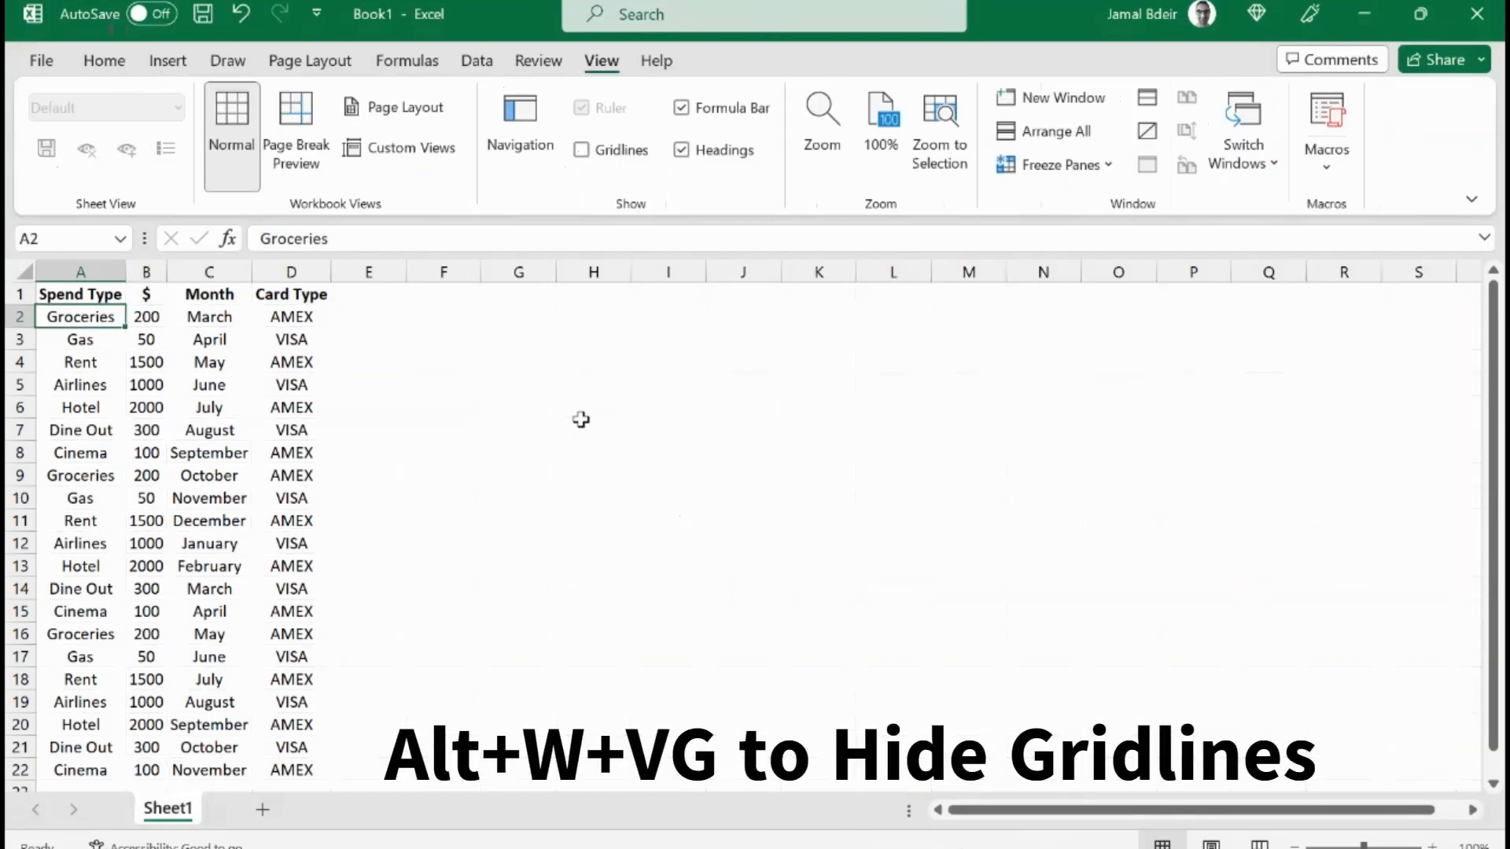
key("Up")
key("Right")
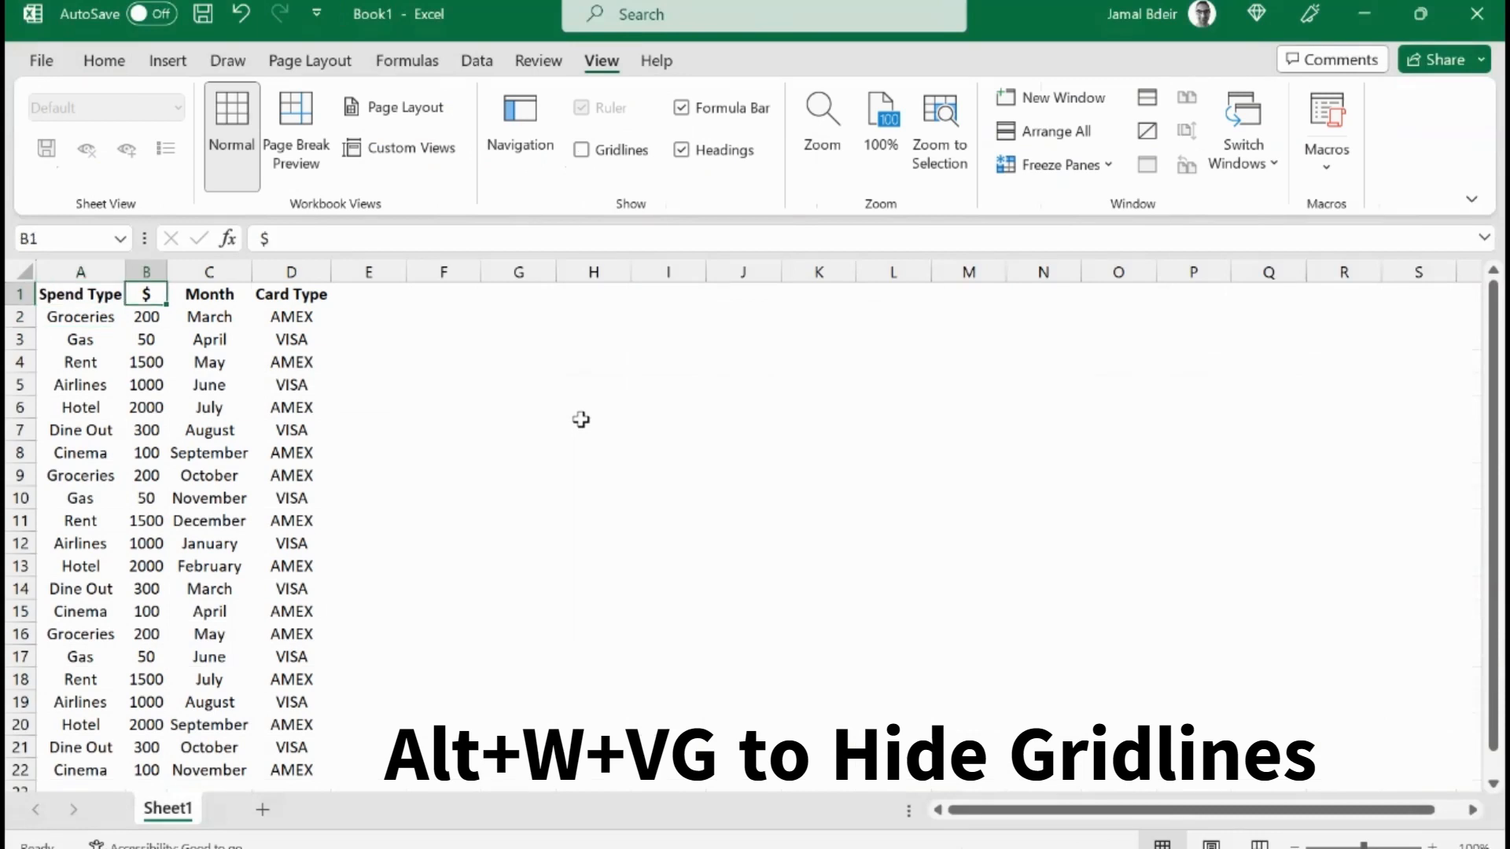
key("Left")
key("Down")
key("Right")
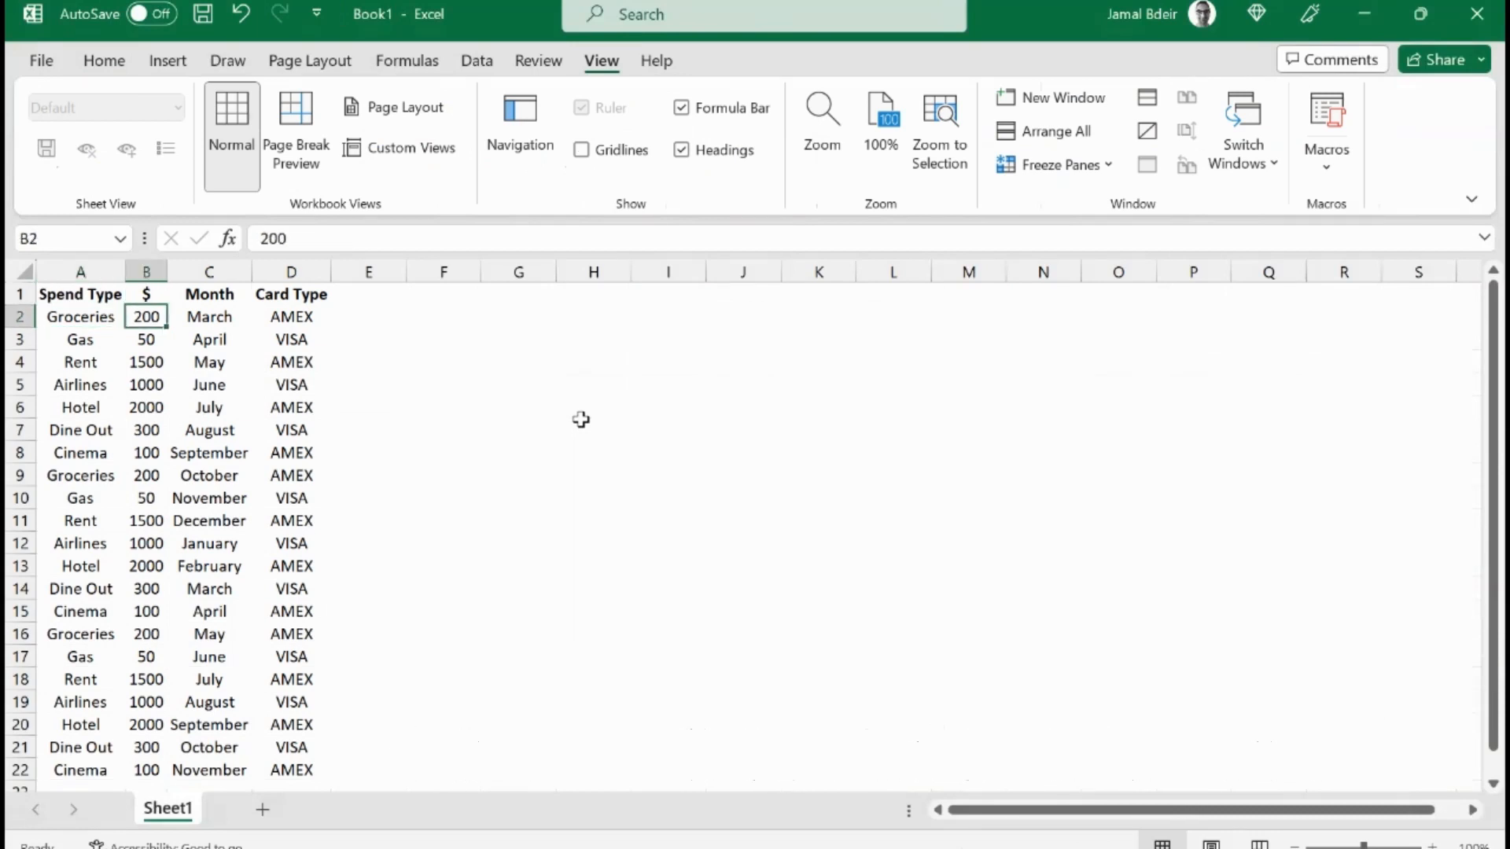
key("Left")
key("Up")
Step: Set the font of the table range A1:D22 to Arial
key("shift+Right")
key("shift+Right")
key("shift+Right")
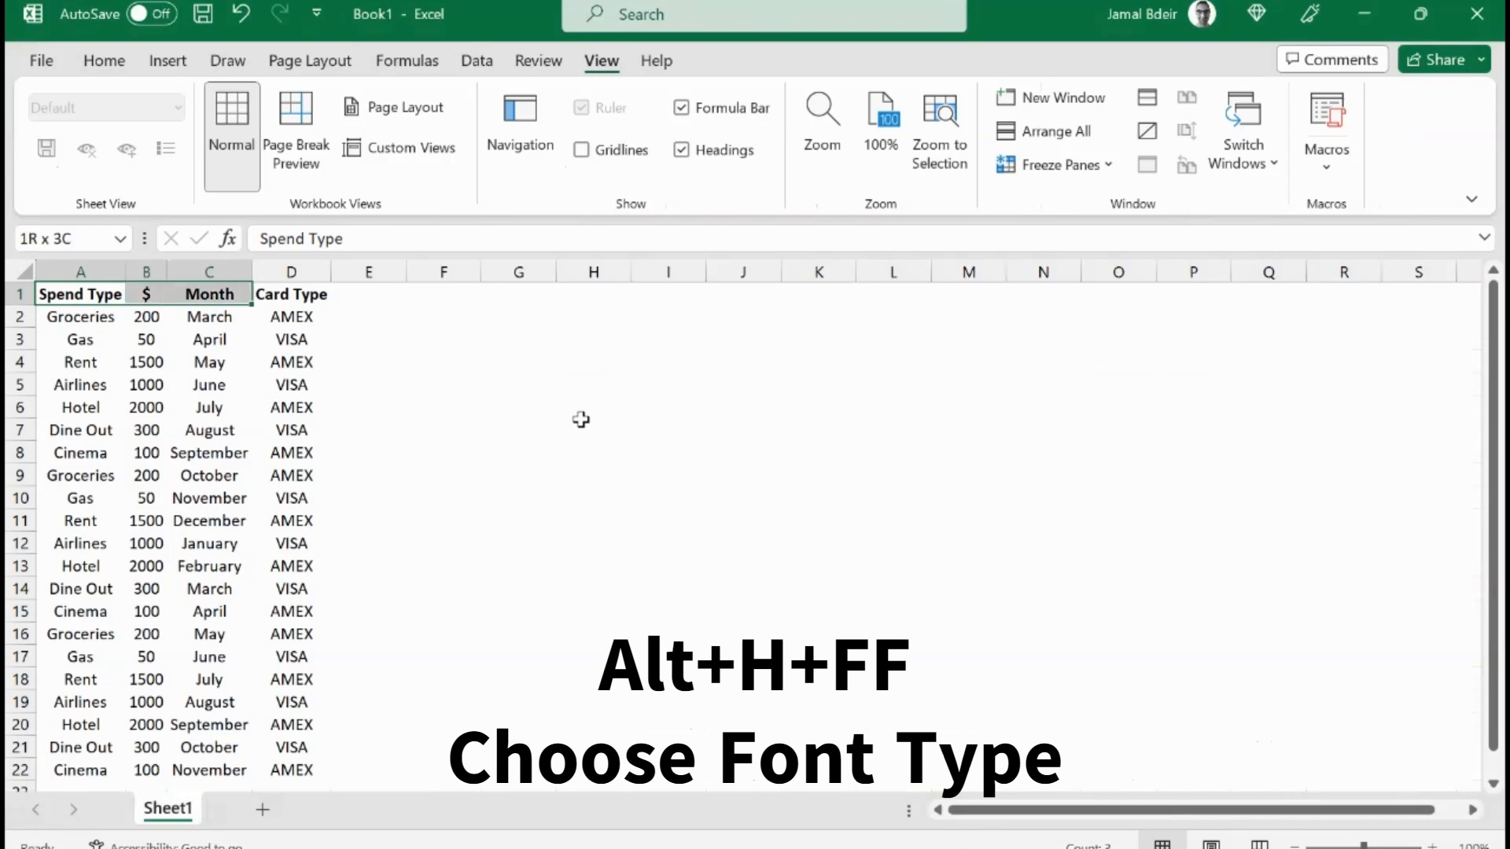
key("ctrl+shift+Down")
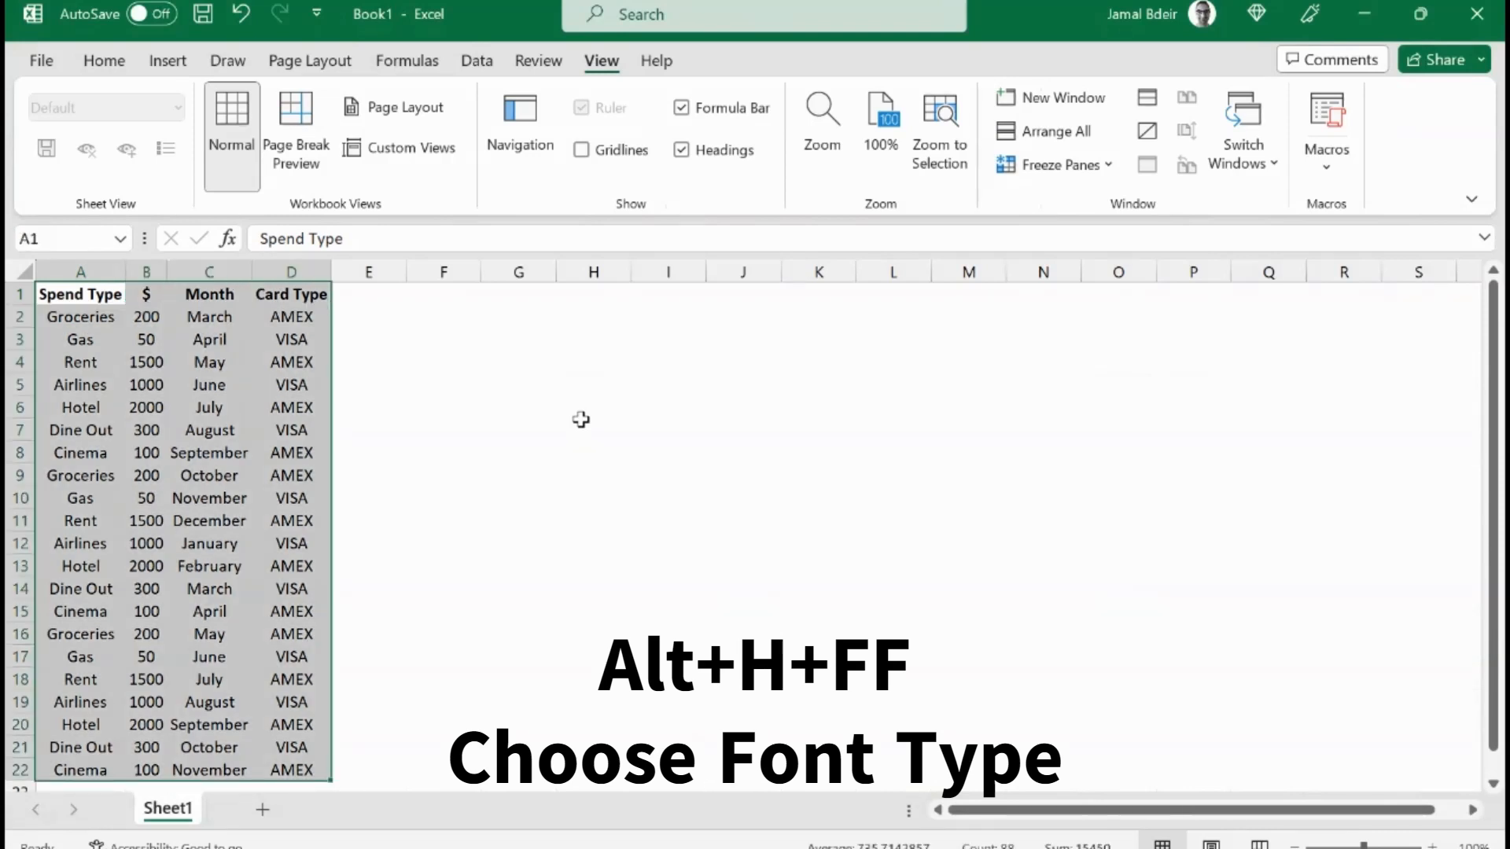
key("alt+h")
key("f")
key("f")
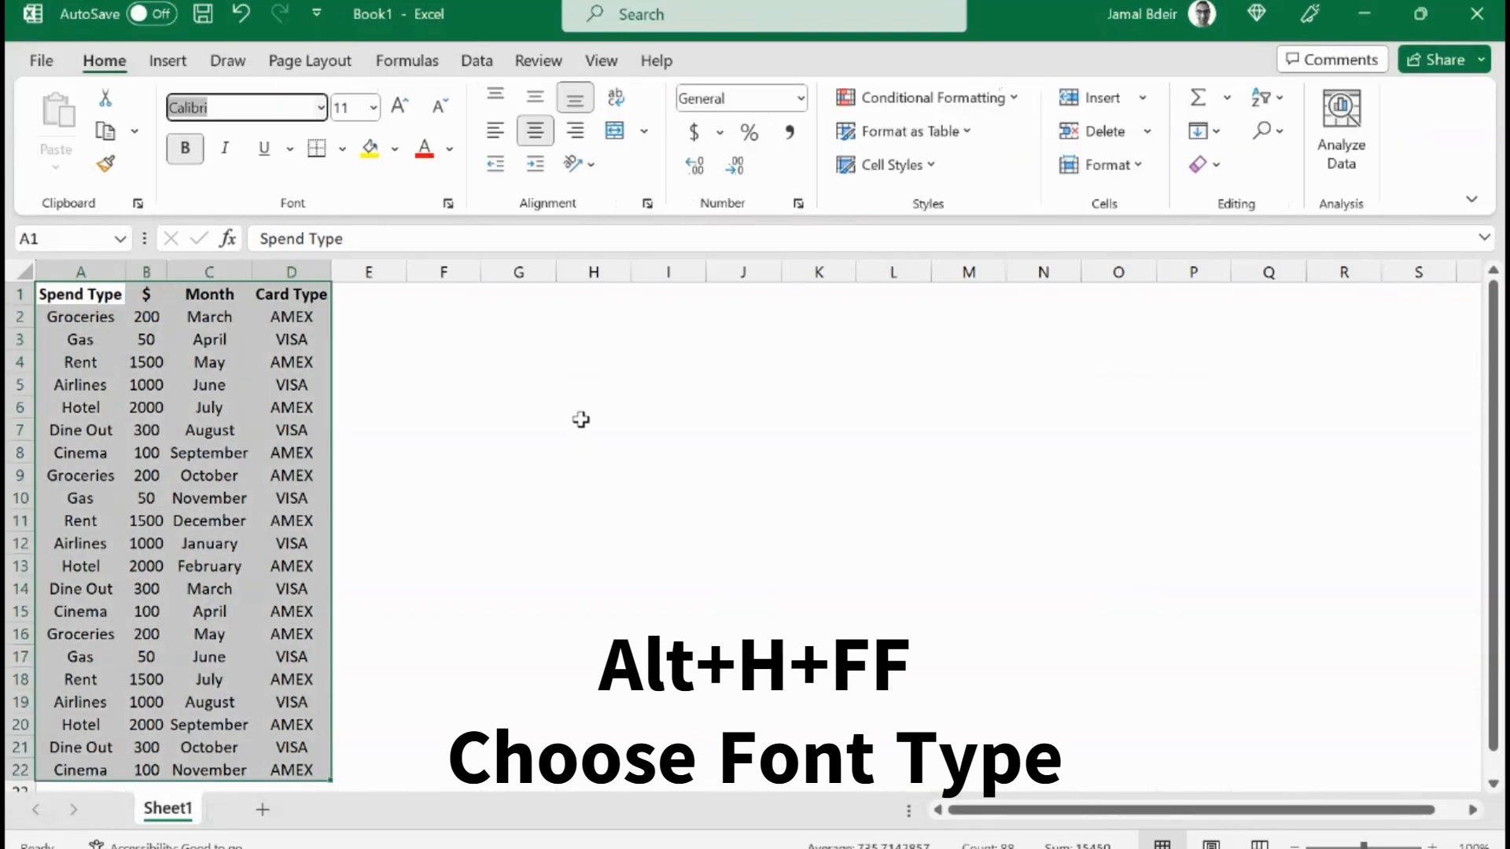
type("Arial")
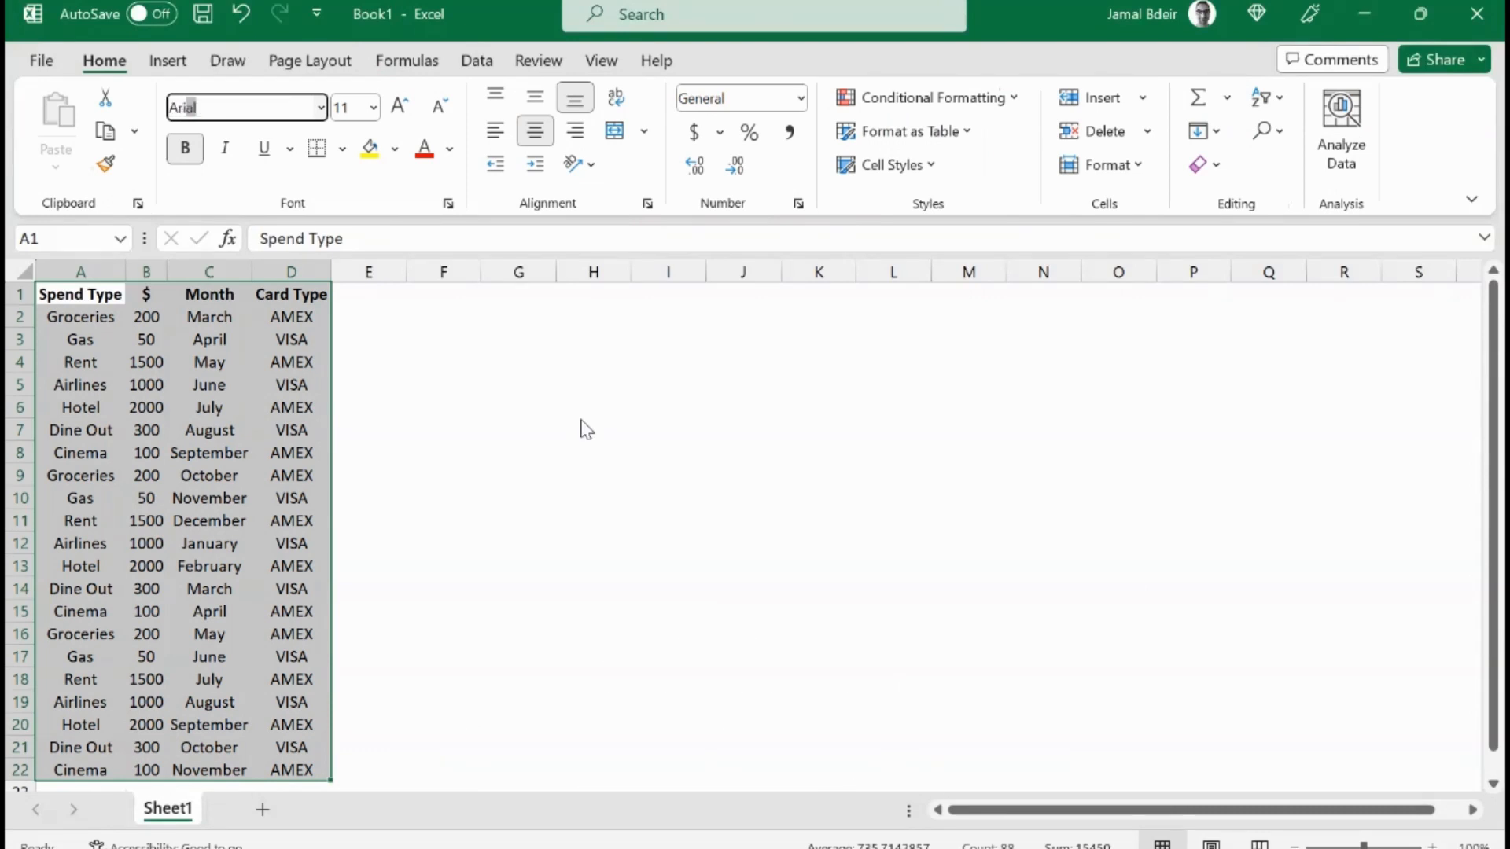
key("Return")
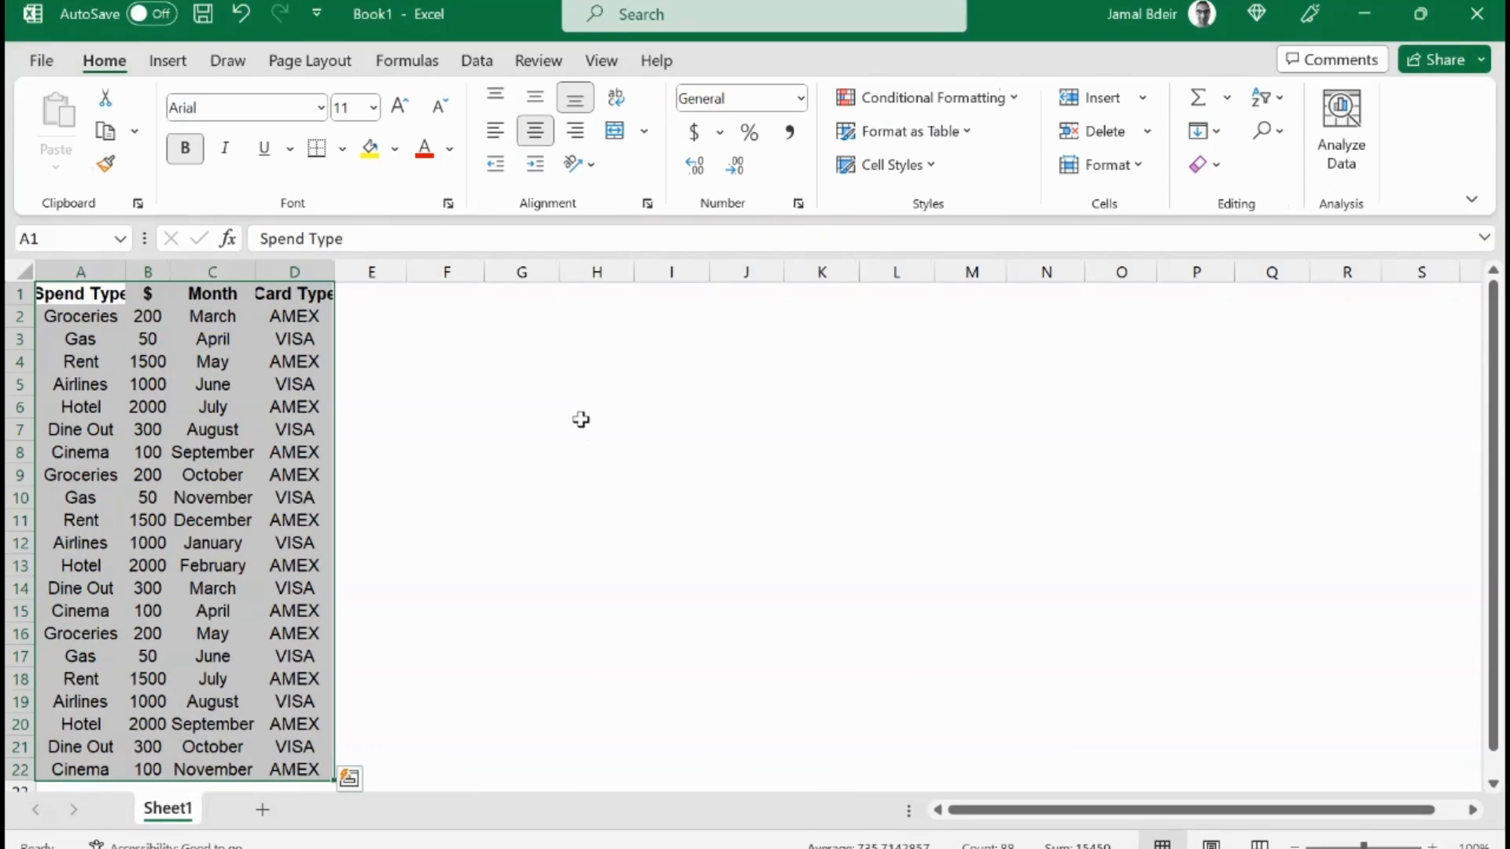
Step: Set the table's font size to 10
key("alt")
type("hfs")
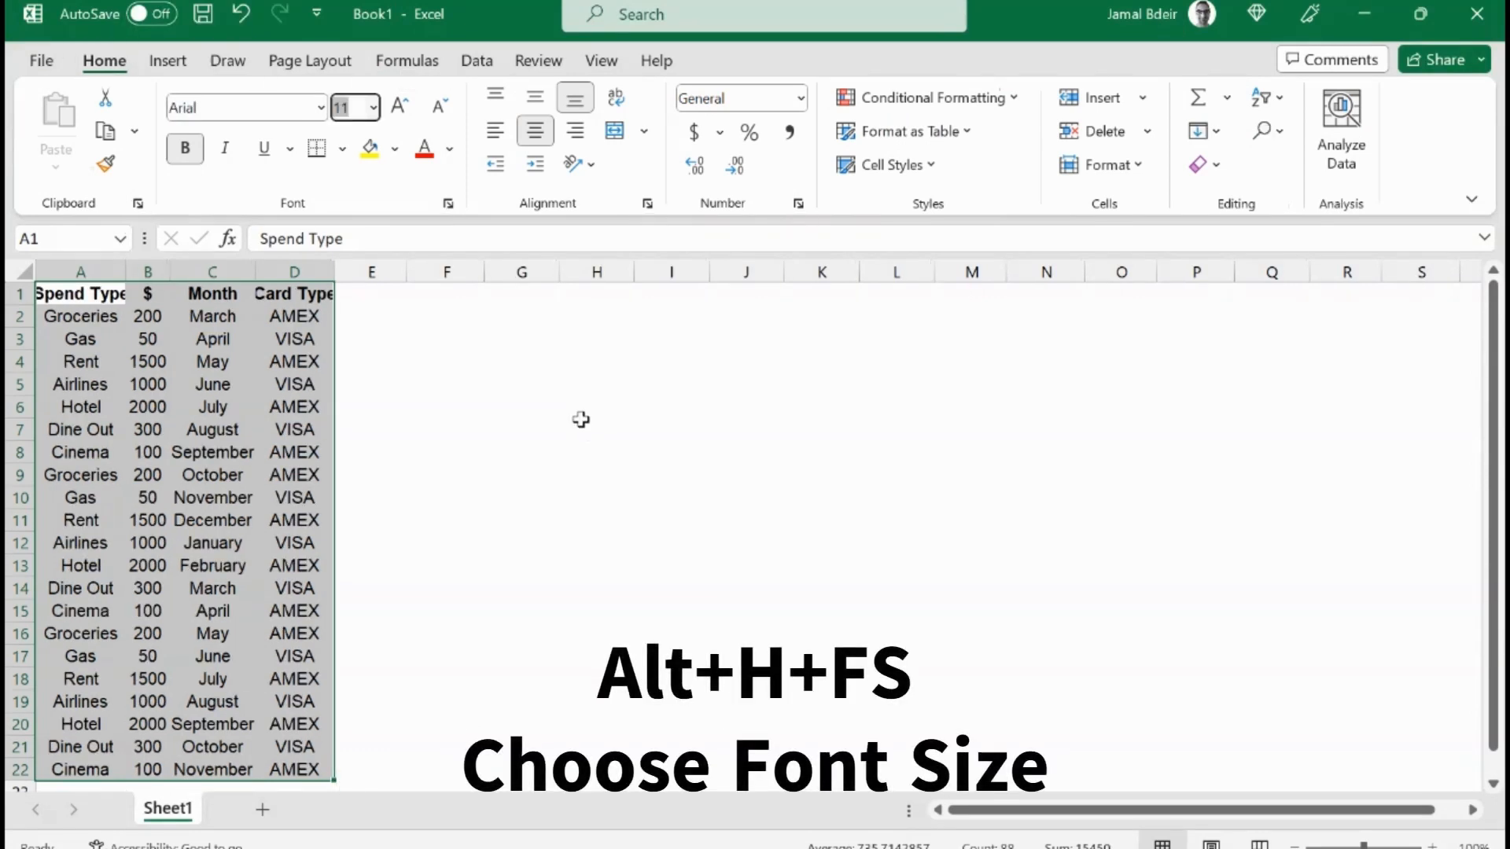
type("10")
key("Return")
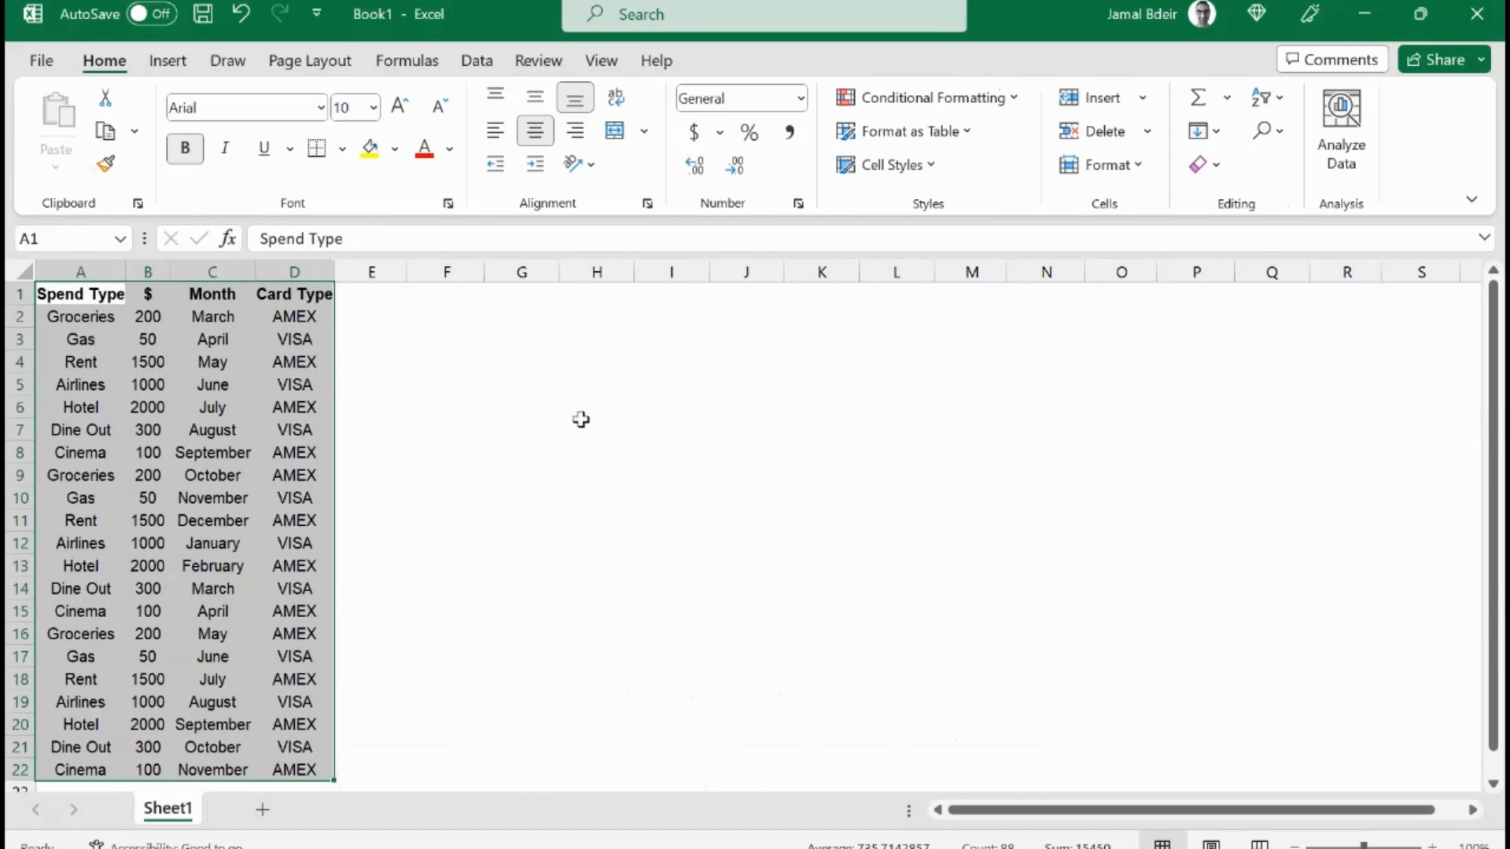
Step: Open Format Cells for B2:B22 and choose Currency with 0 decimal places
key("Down")
key("Right")
key("ctrl+shift+Down")
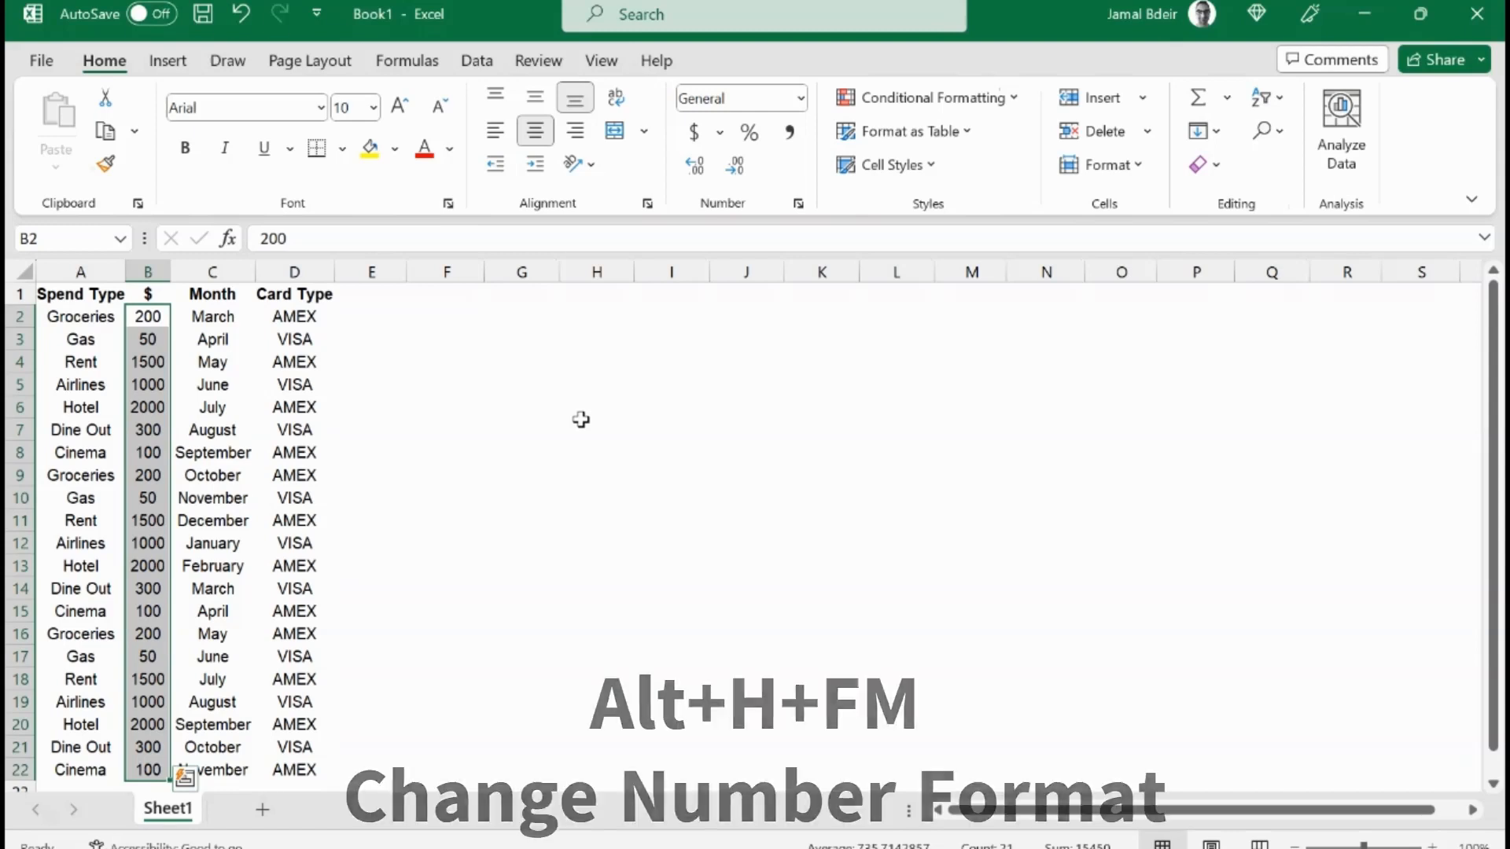
key("alt")
key("h")
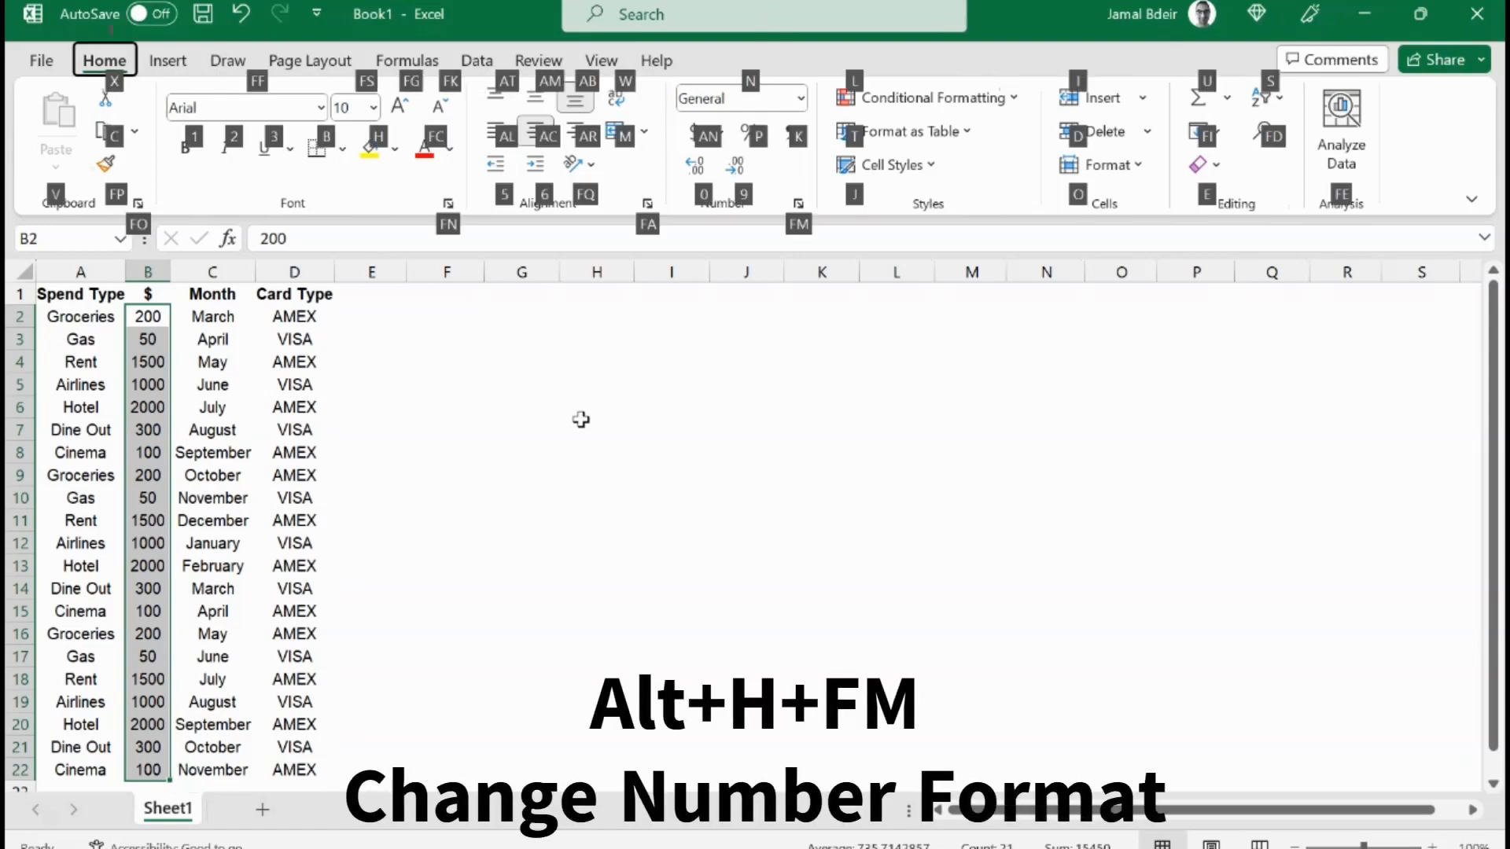
key("f")
key("m")
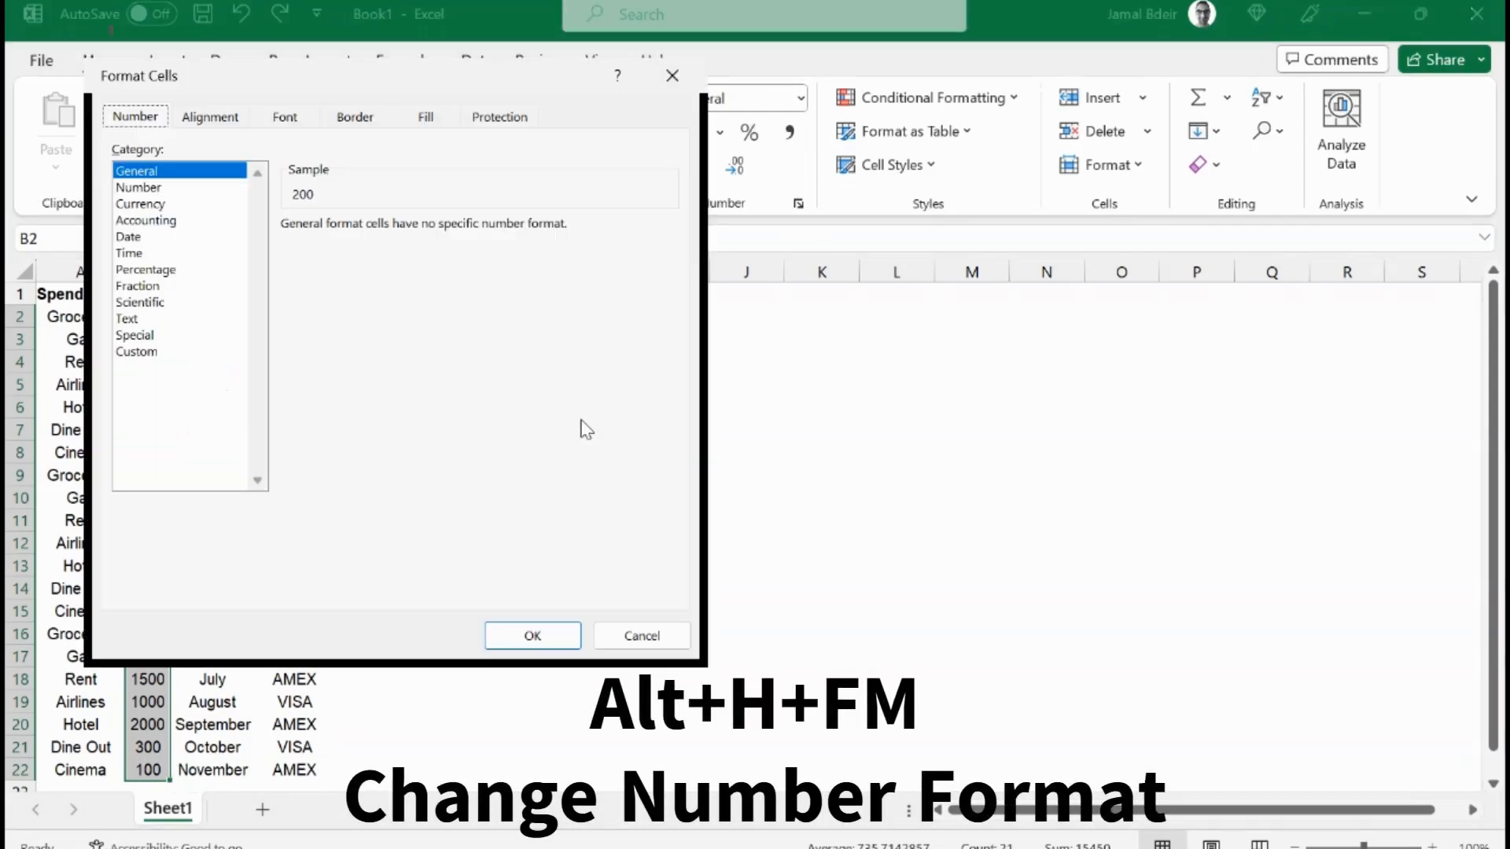
key("Tab")
key("Down")
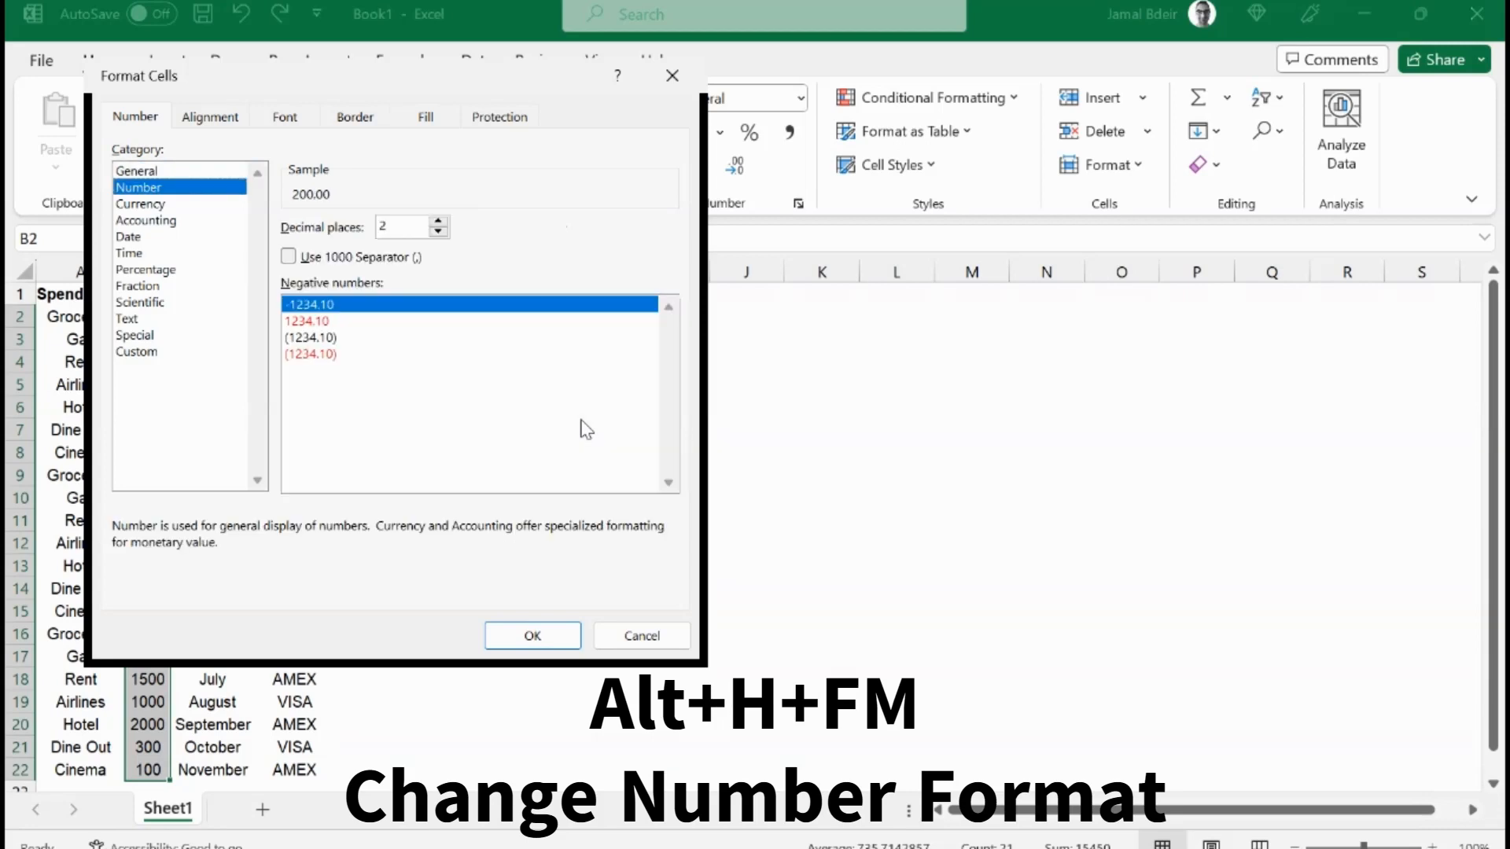
key("Down")
key("Tab")
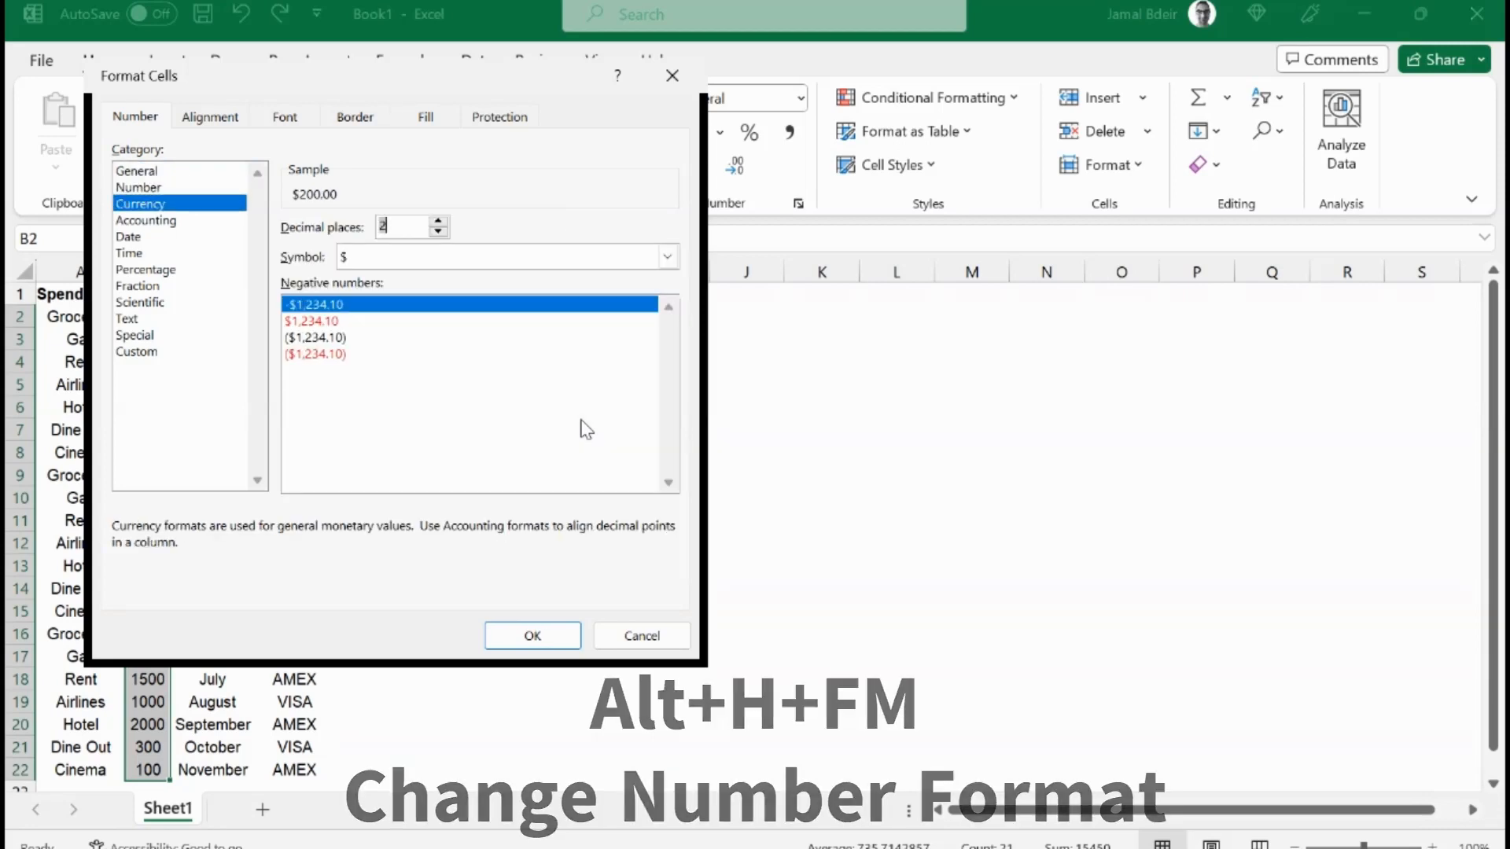
type("0")
Step: Pick the red parenthesised negative-number style and apply the currency format
key("Tab")
key("Tab")
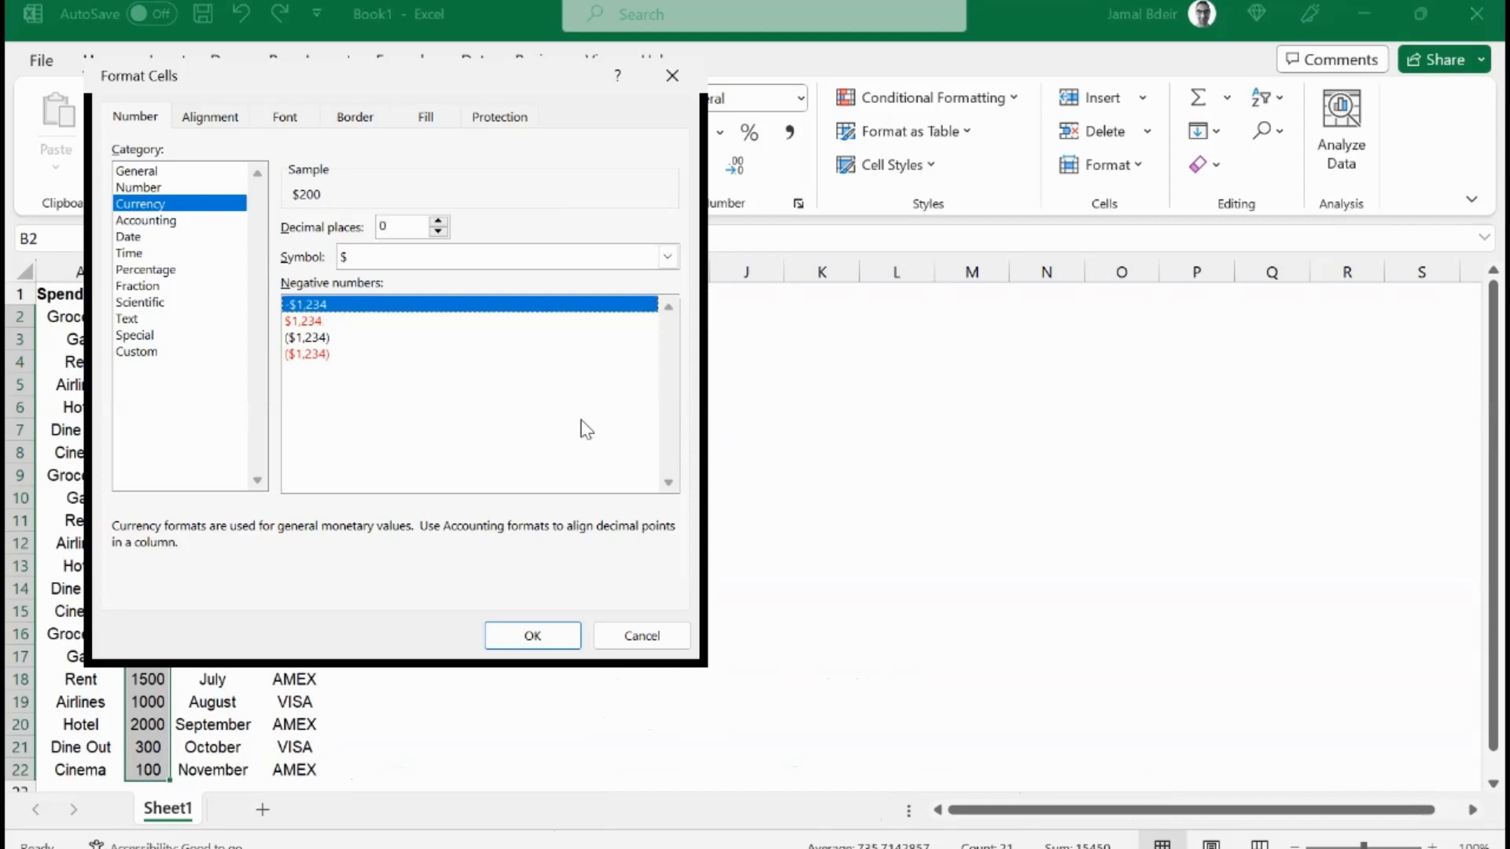
key("Down")
key("Down")
key("Down")
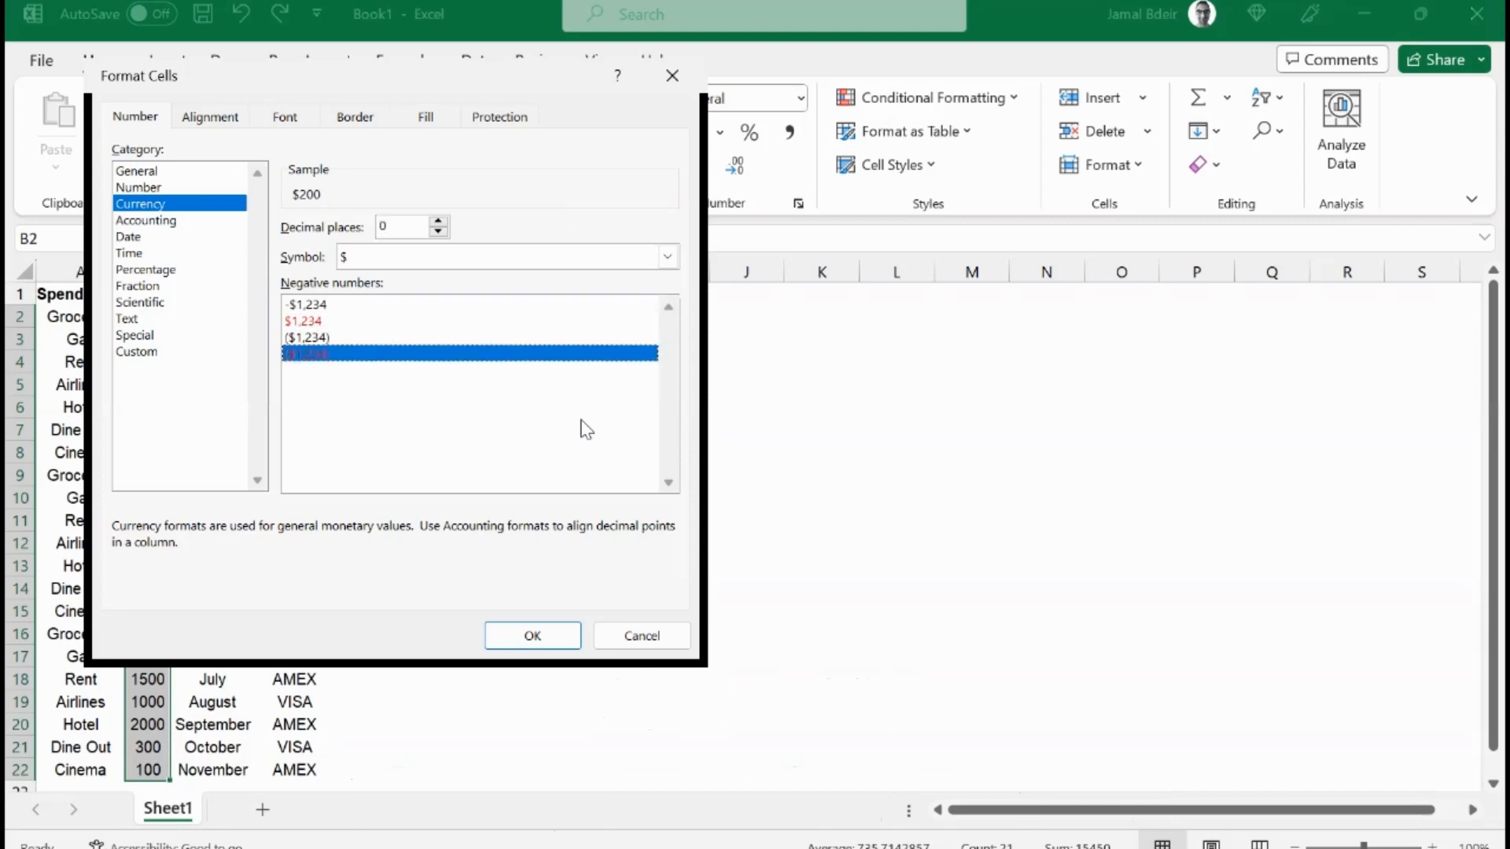
key("Return")
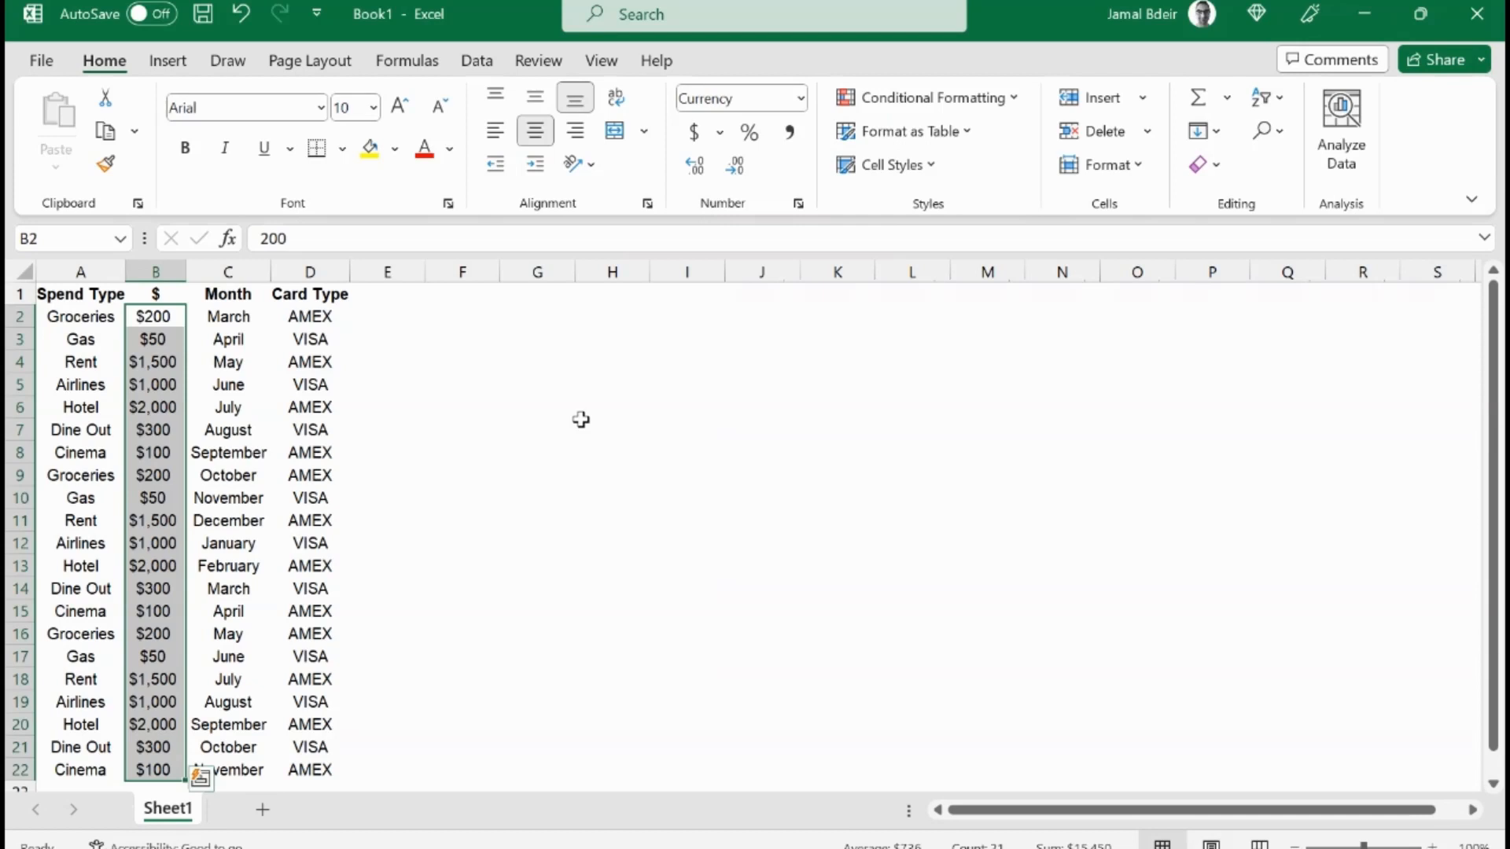
key("Left")
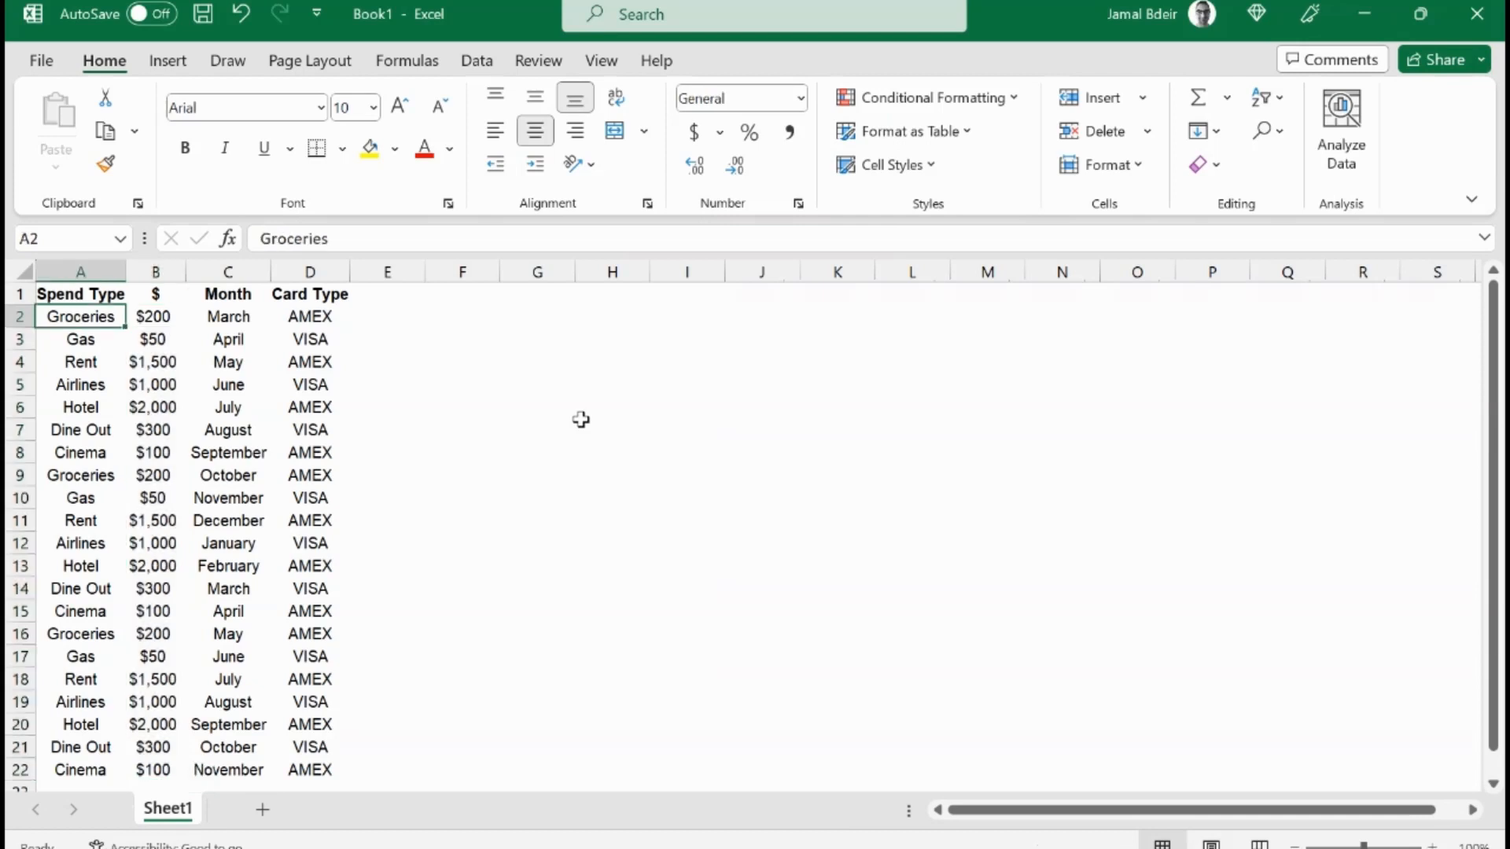
key("ctrl+Down")
key("Down")
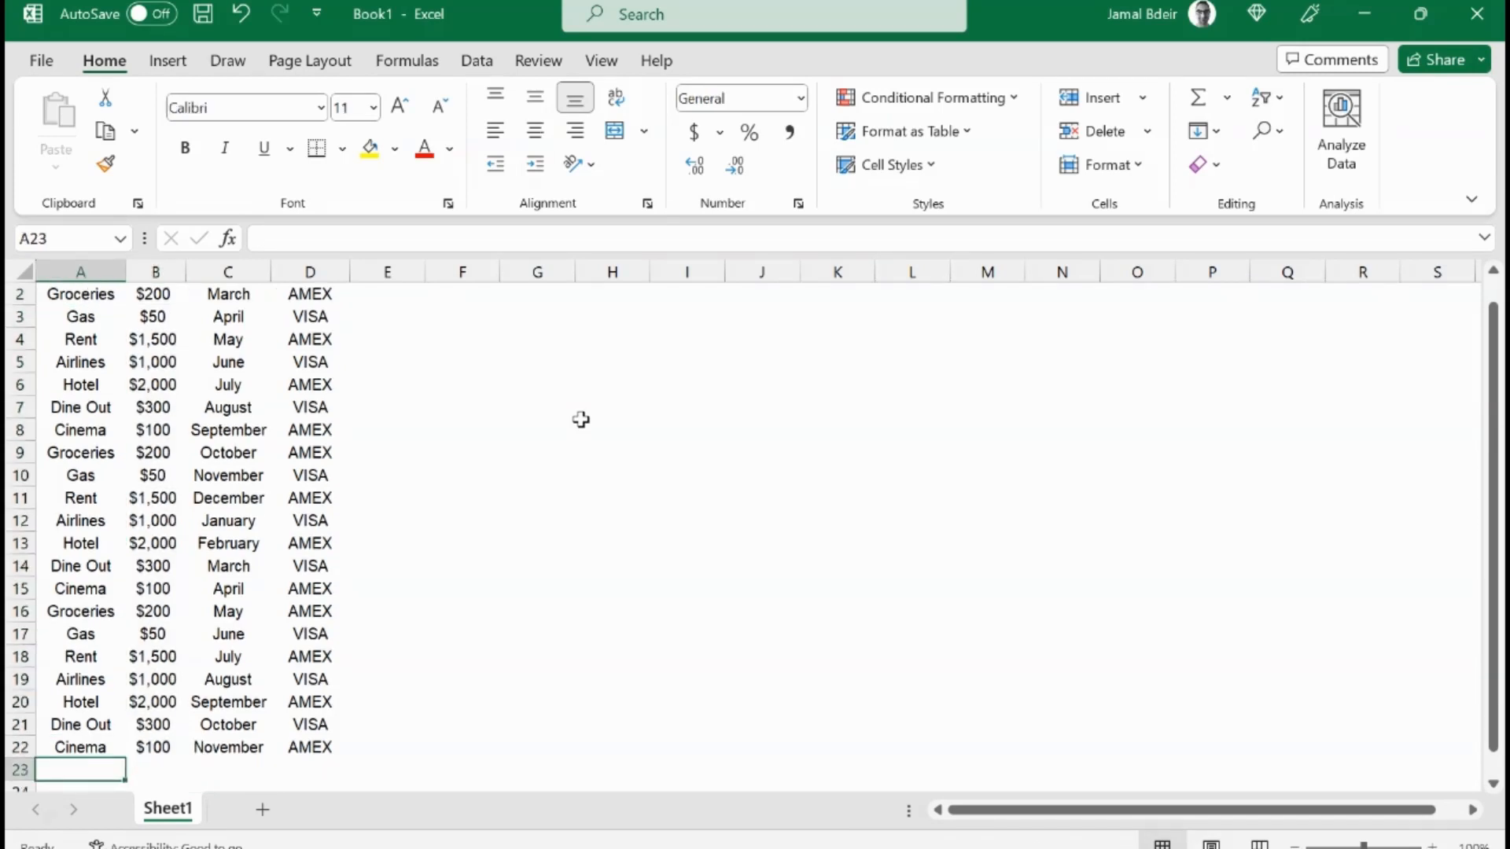
Step: Enter the label Total in cell A24 below the table
key("Down")
type("Total")
key("Return")
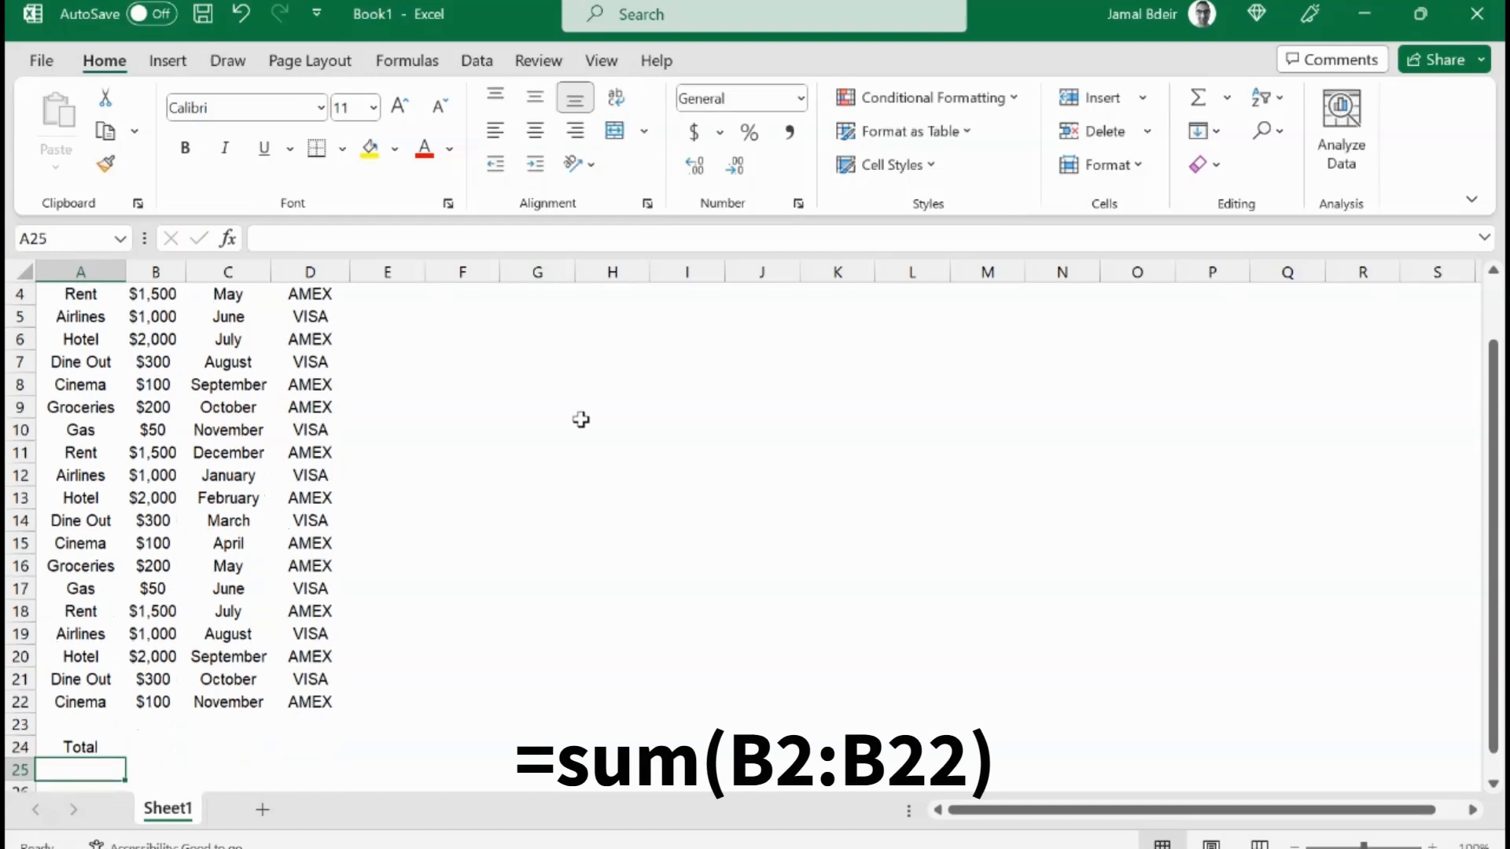
Step: Enter the formula =SUM(B2:B22) in B24 to total the spending amounts
key("Up")
key("Right")
type("=sum(")
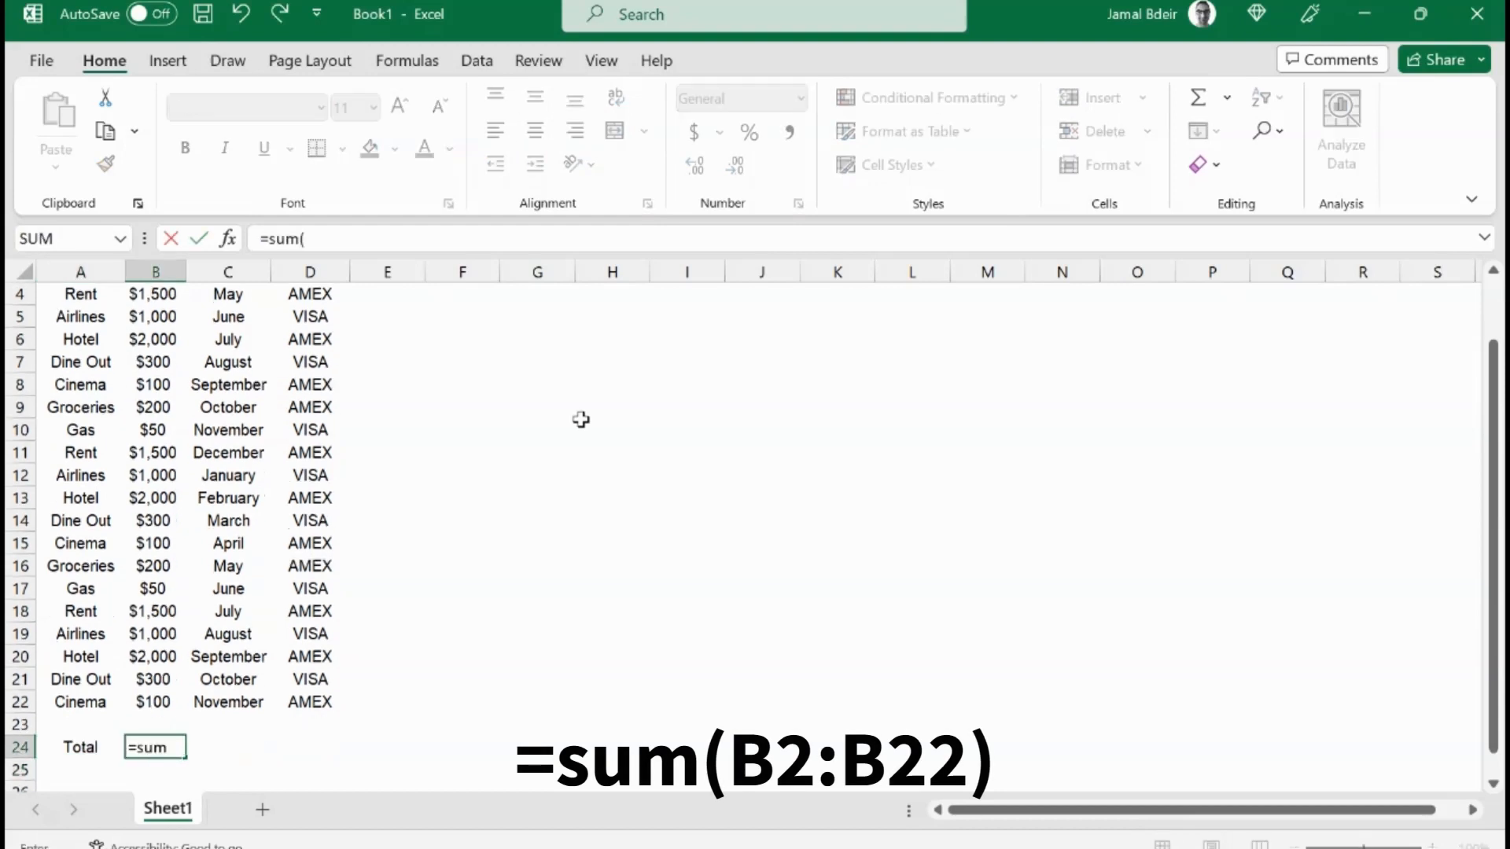
key("Up")
key("Up")
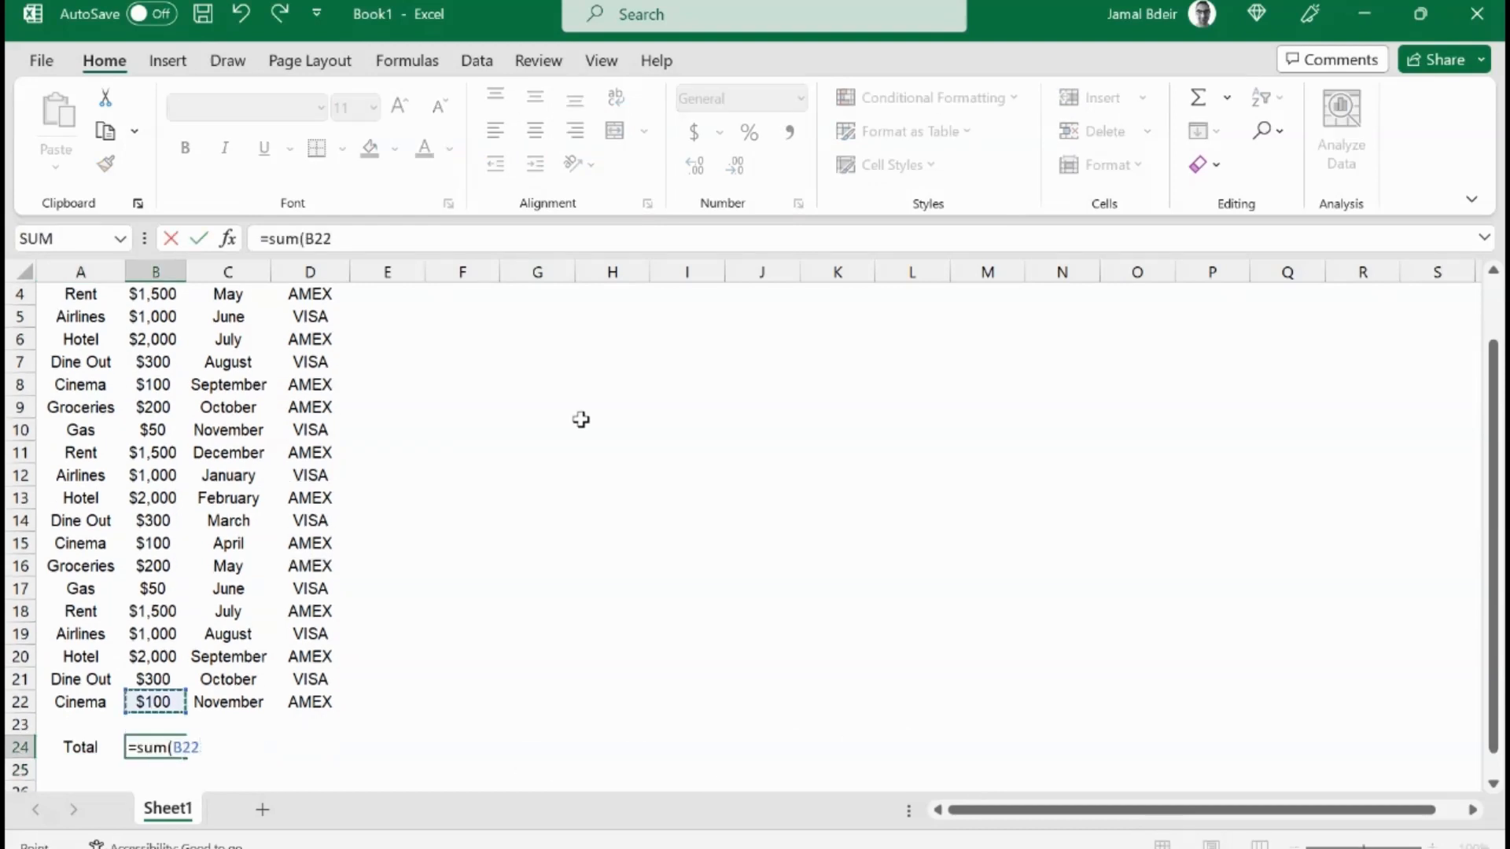
key("ctrl+shift+Up")
key("shift+Down")
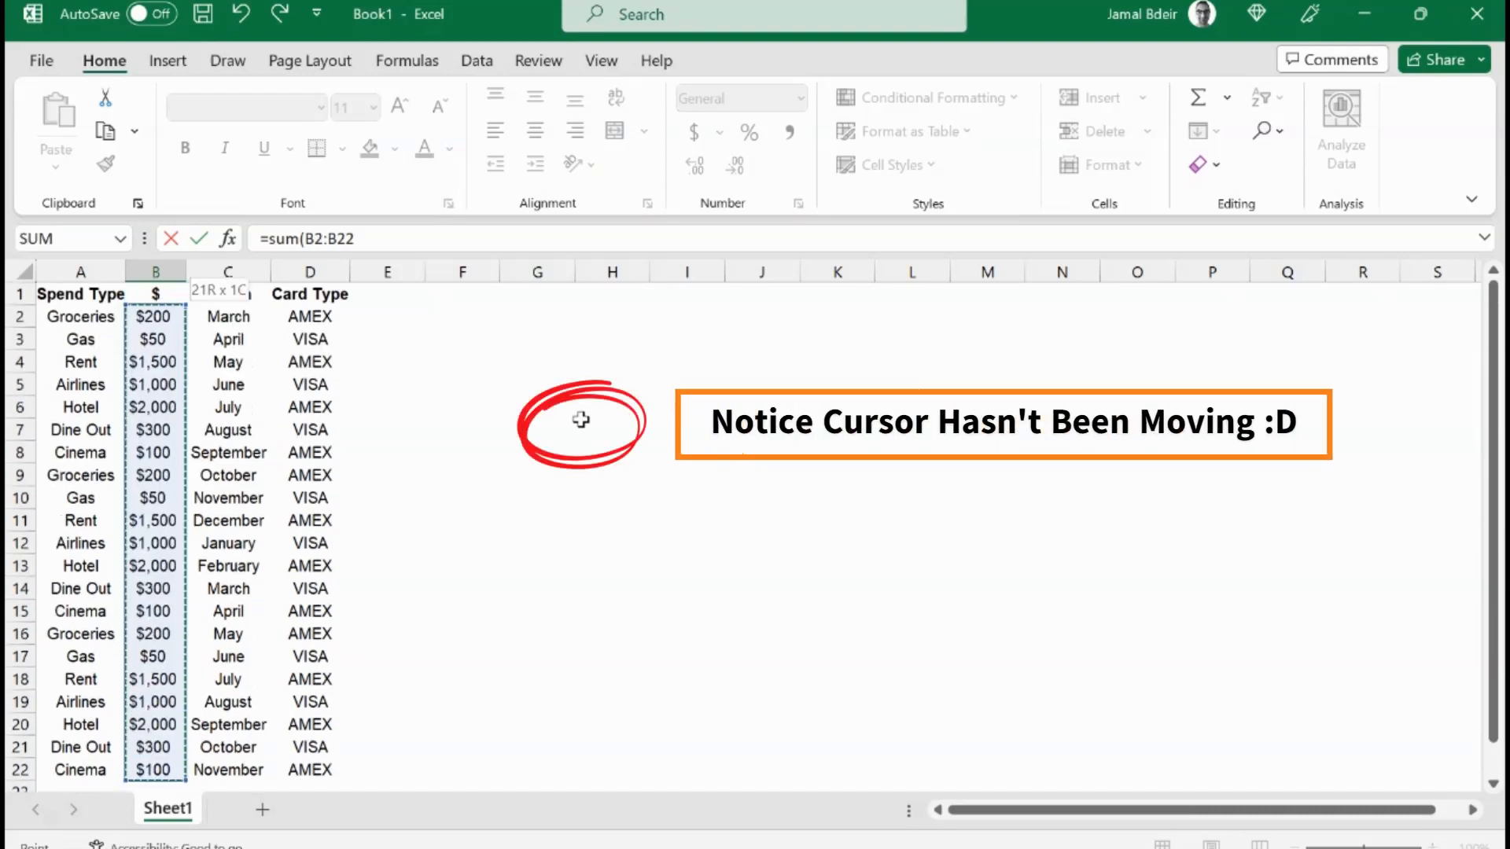
key("Return")
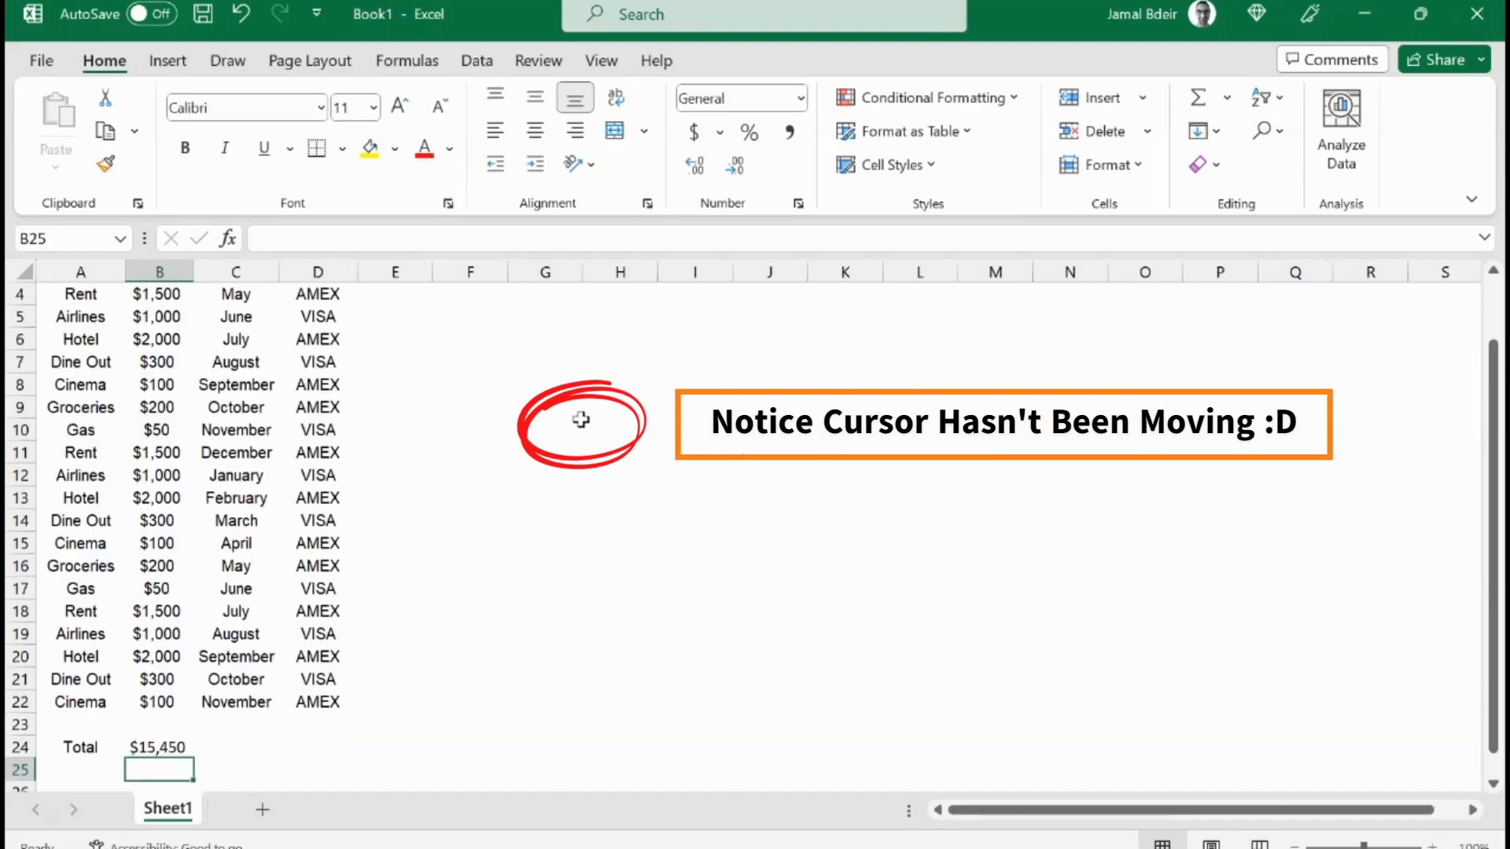
Step: Make the total row A24:B24 bold
key("Up")
key("Left")
key("shift+Right")
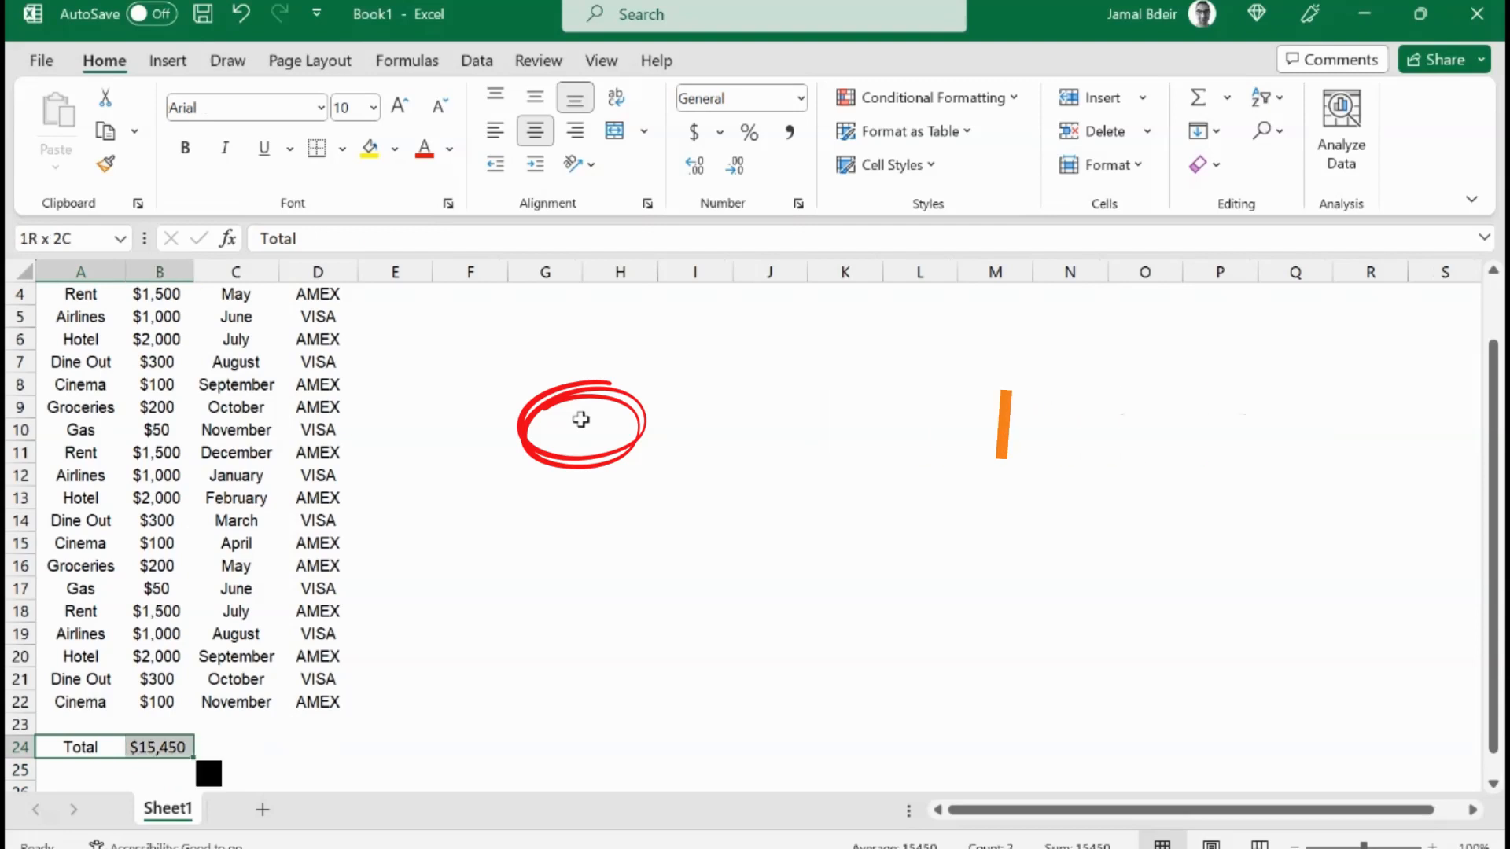
key("ctrl+b")
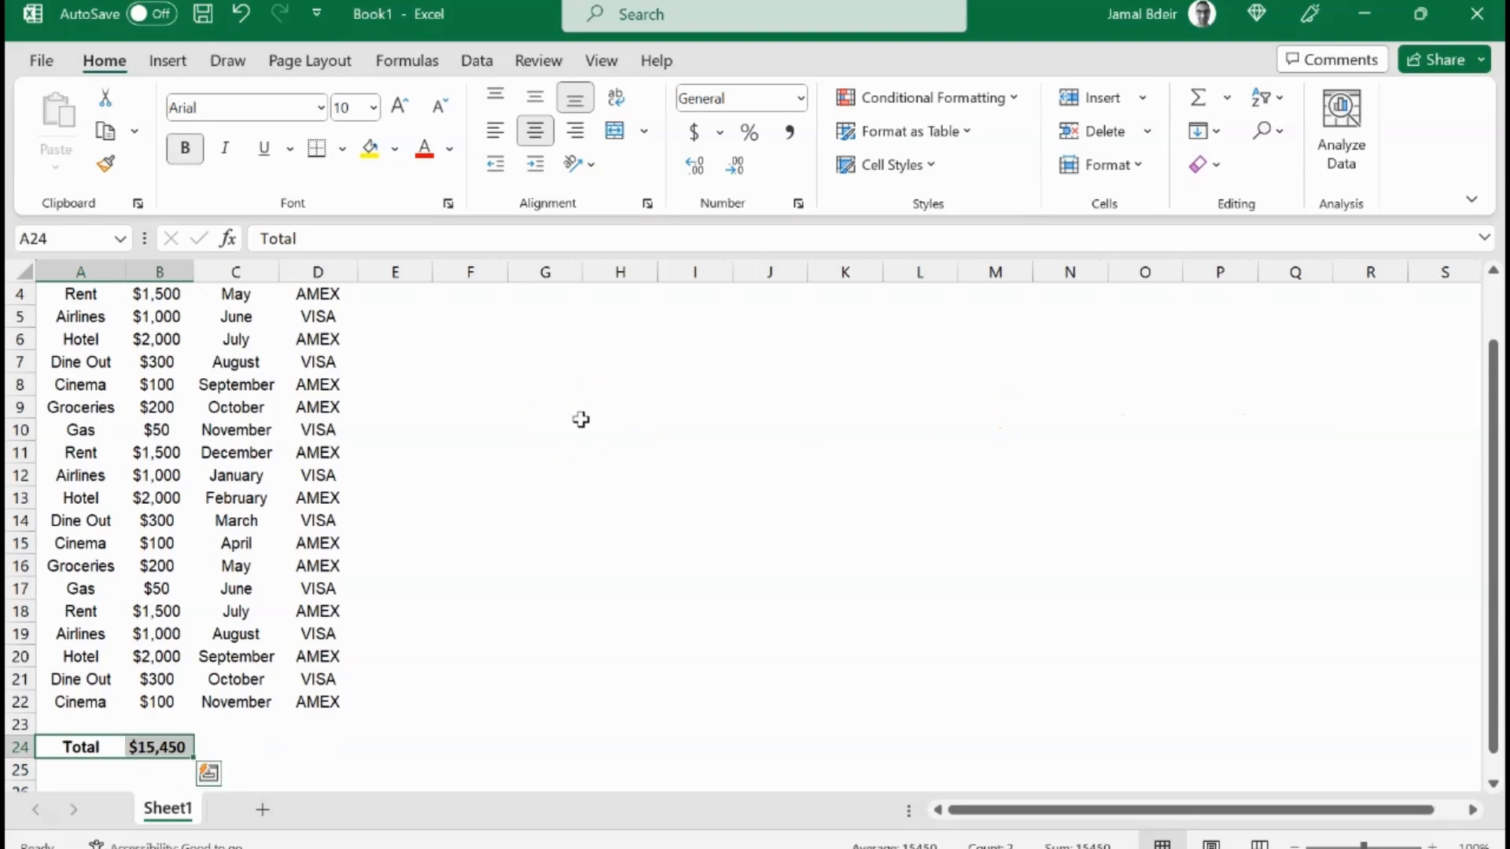
Step: Apply a Top and Thick Bottom Border to the total row
key("alt")
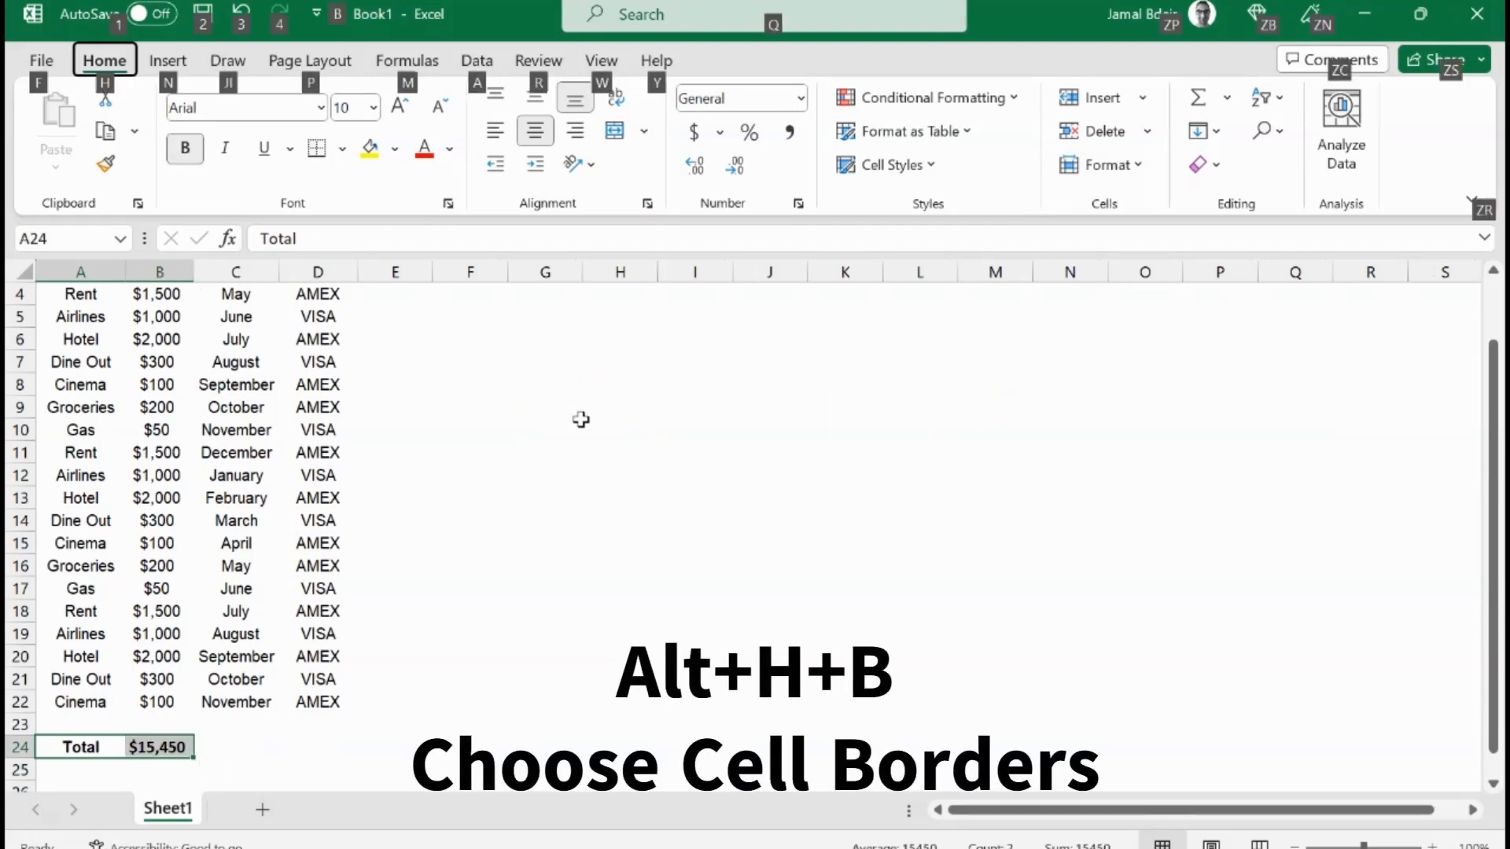
key("h")
key("b")
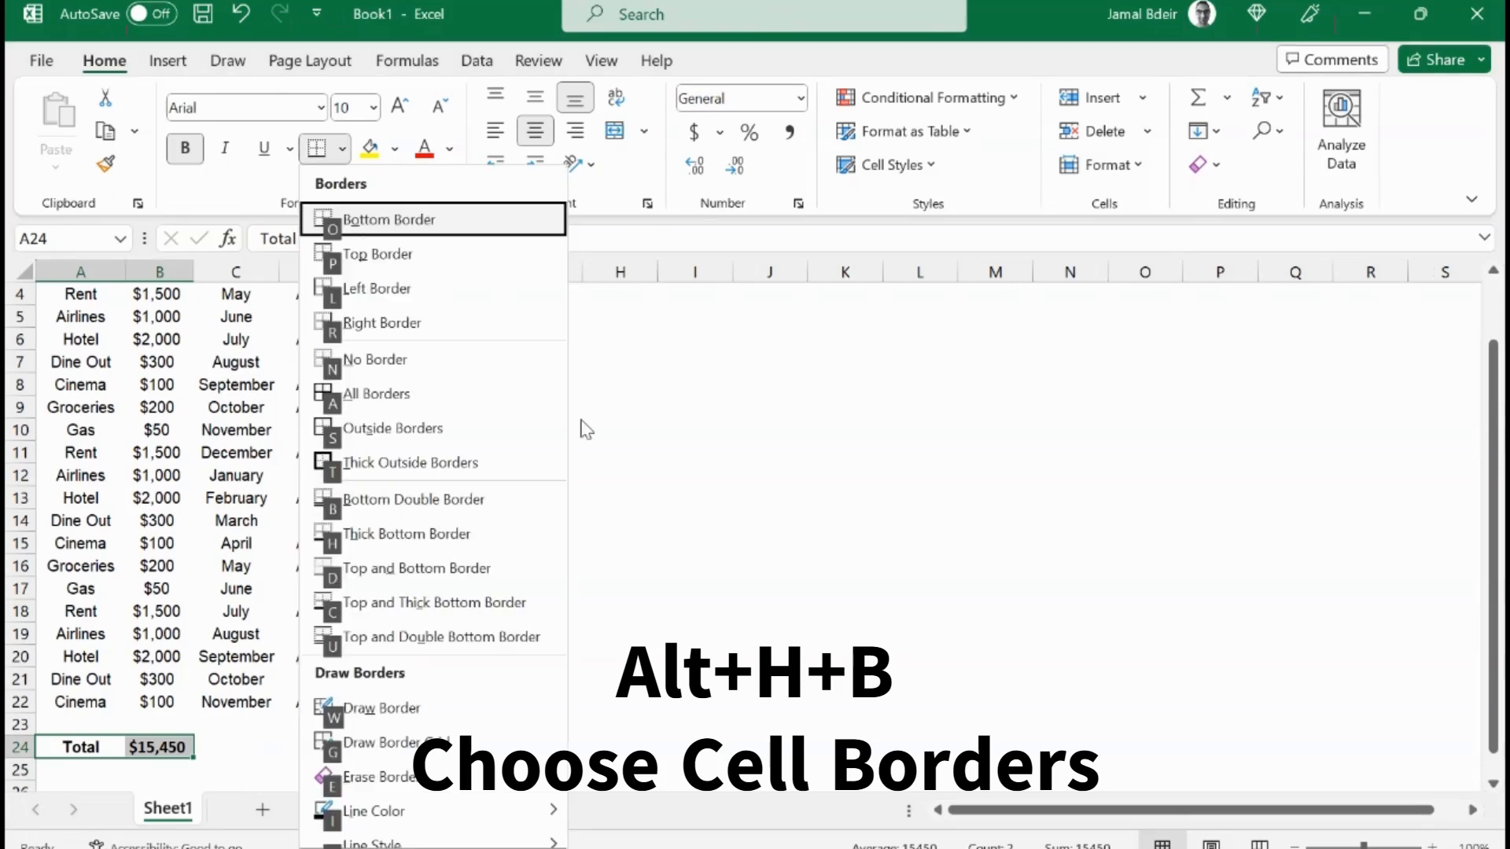
key("c")
key("Right")
key("Right")
key("Right")
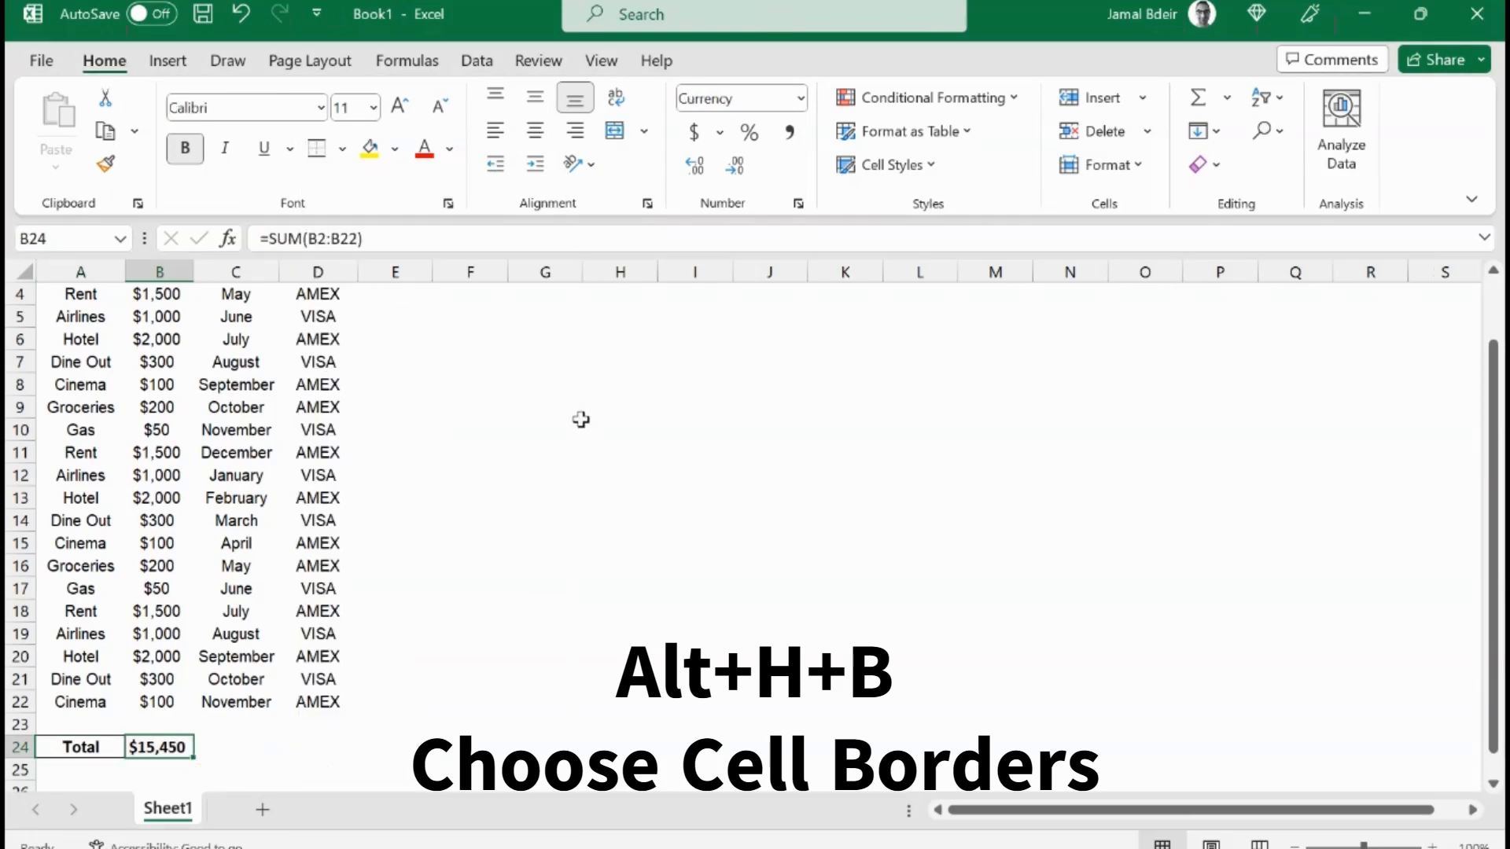
Step: Set the font colour of the total row A24:B24 to green
key("Left")
key("Left")
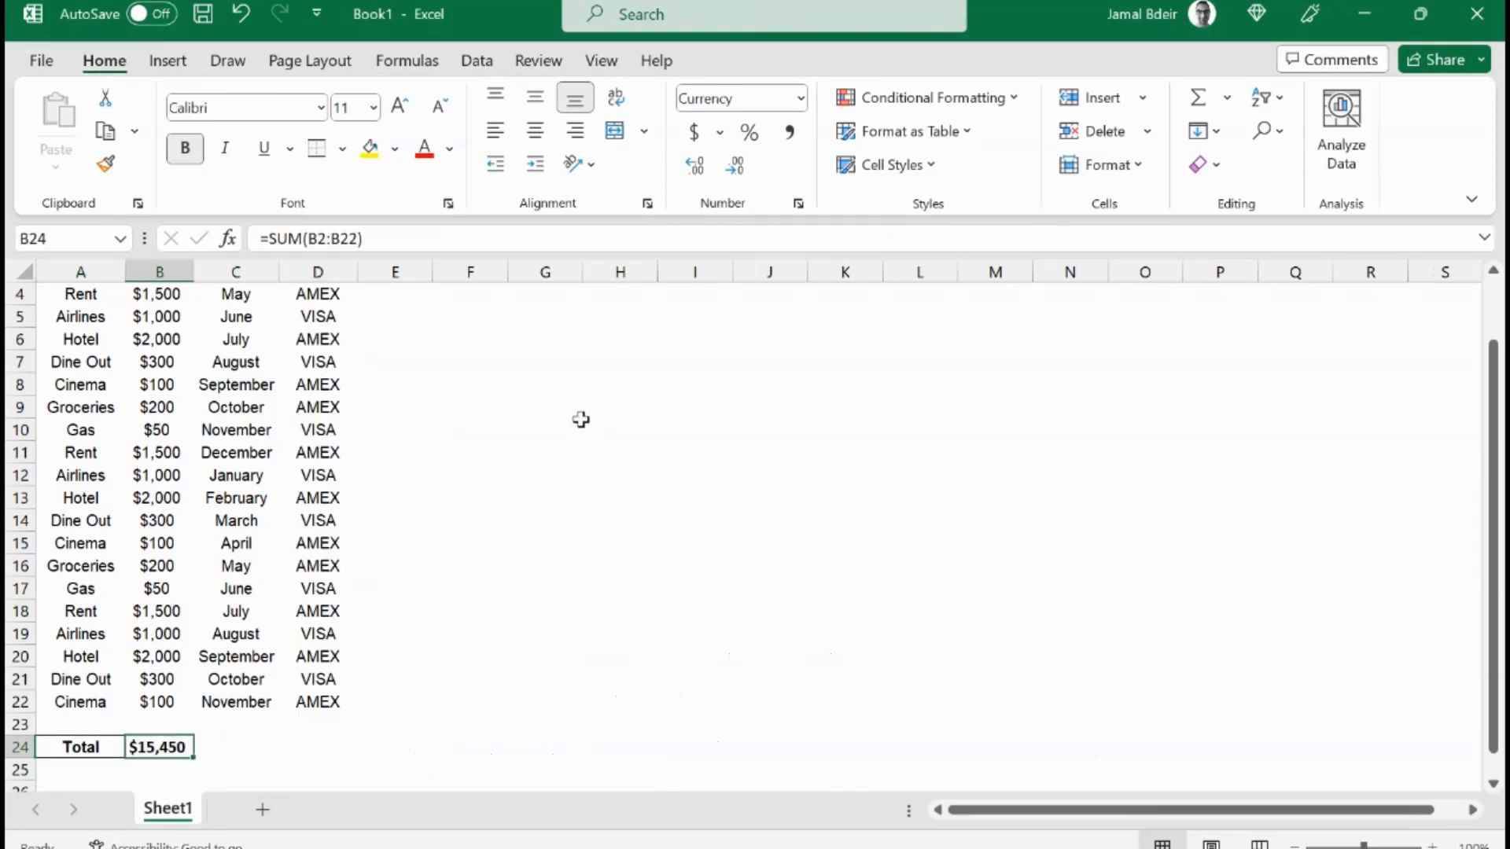
key("Left")
key("shift+Right")
key("alt")
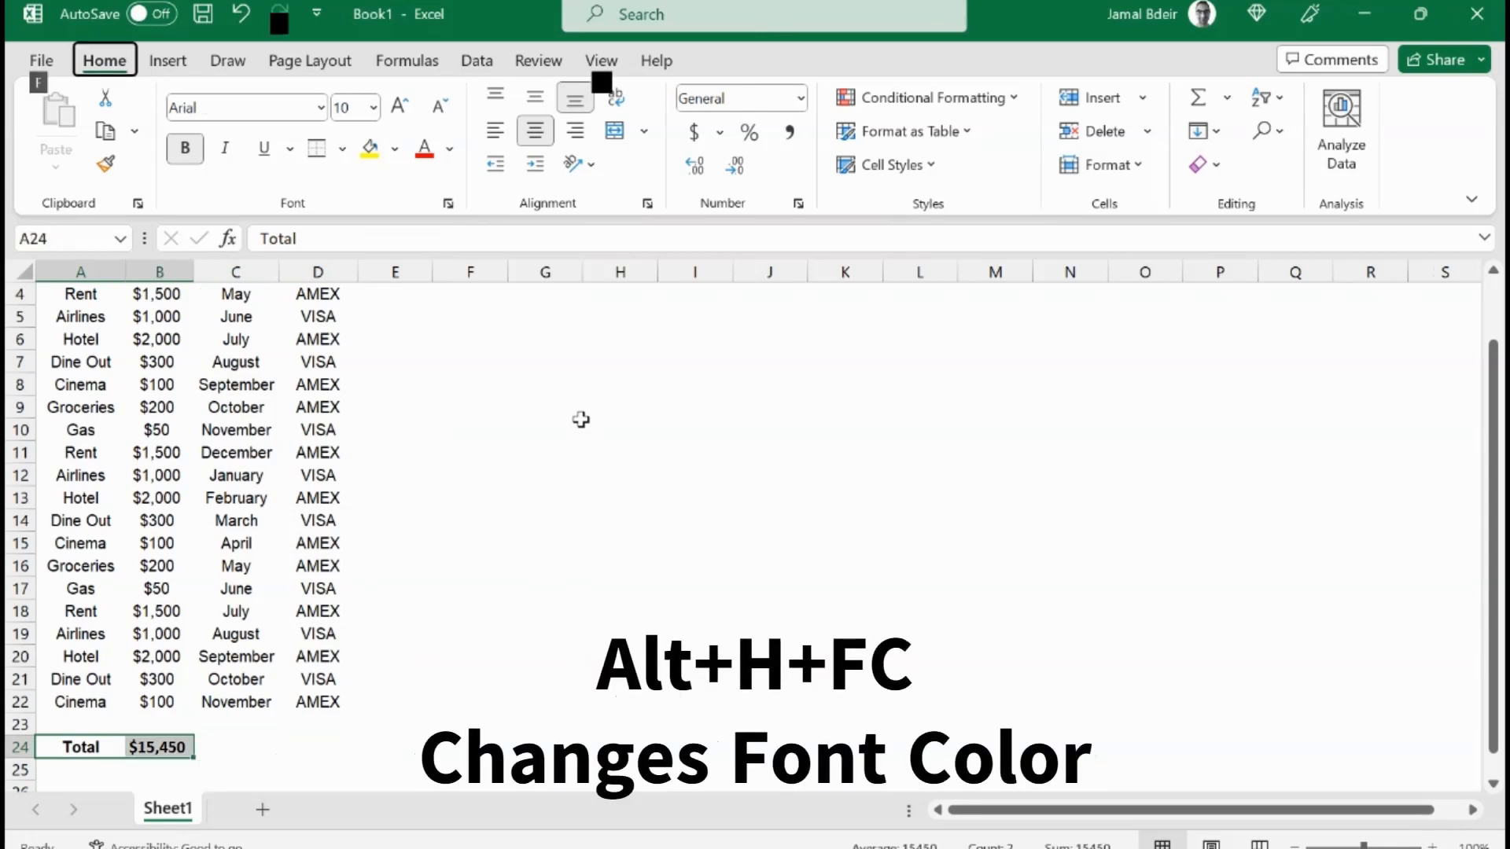
key("h")
key("f")
key("c")
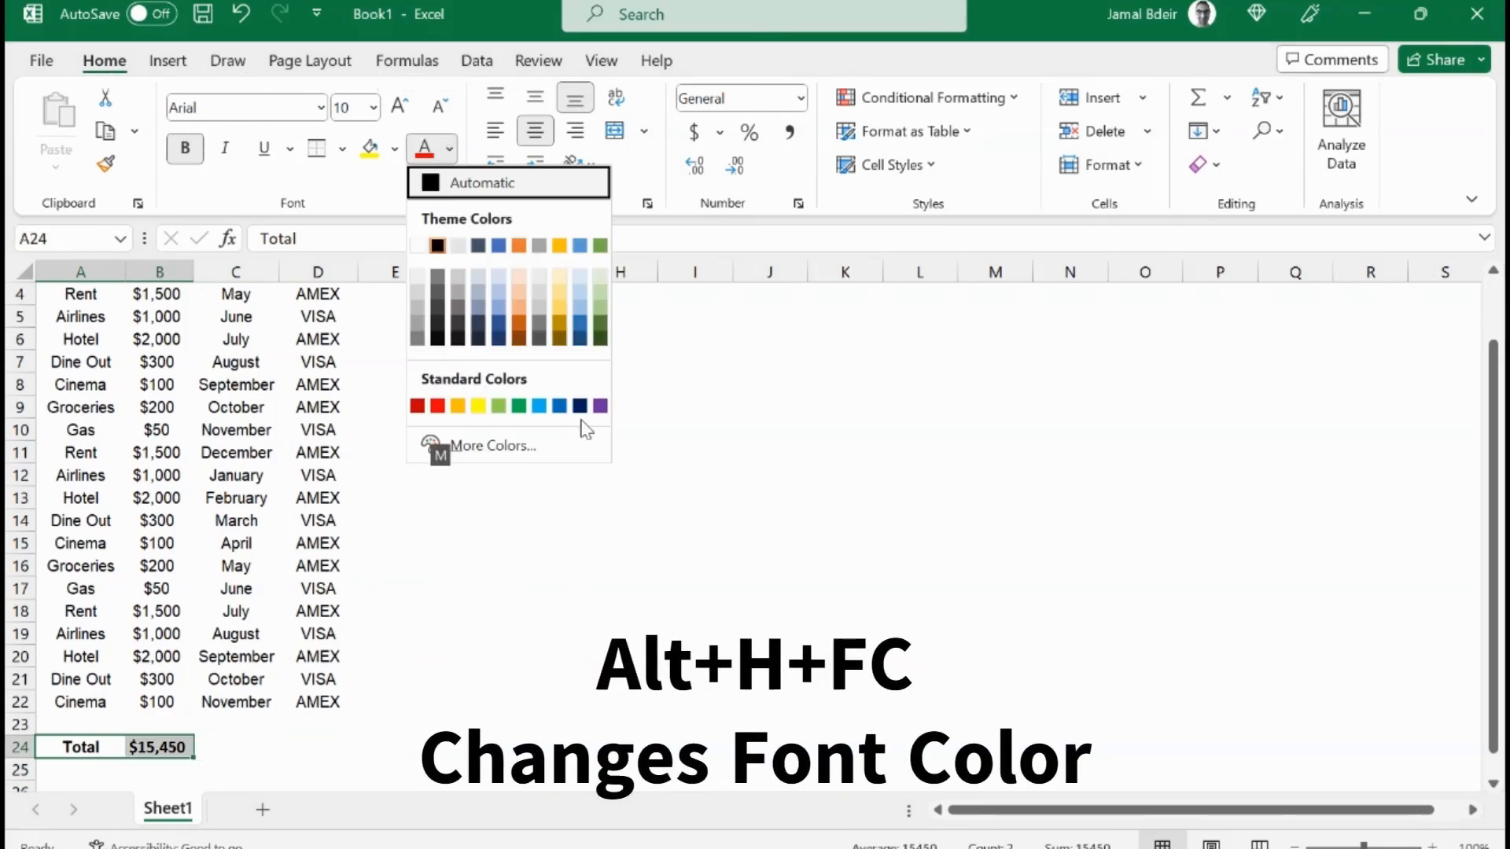
key("Down")
key("Left")
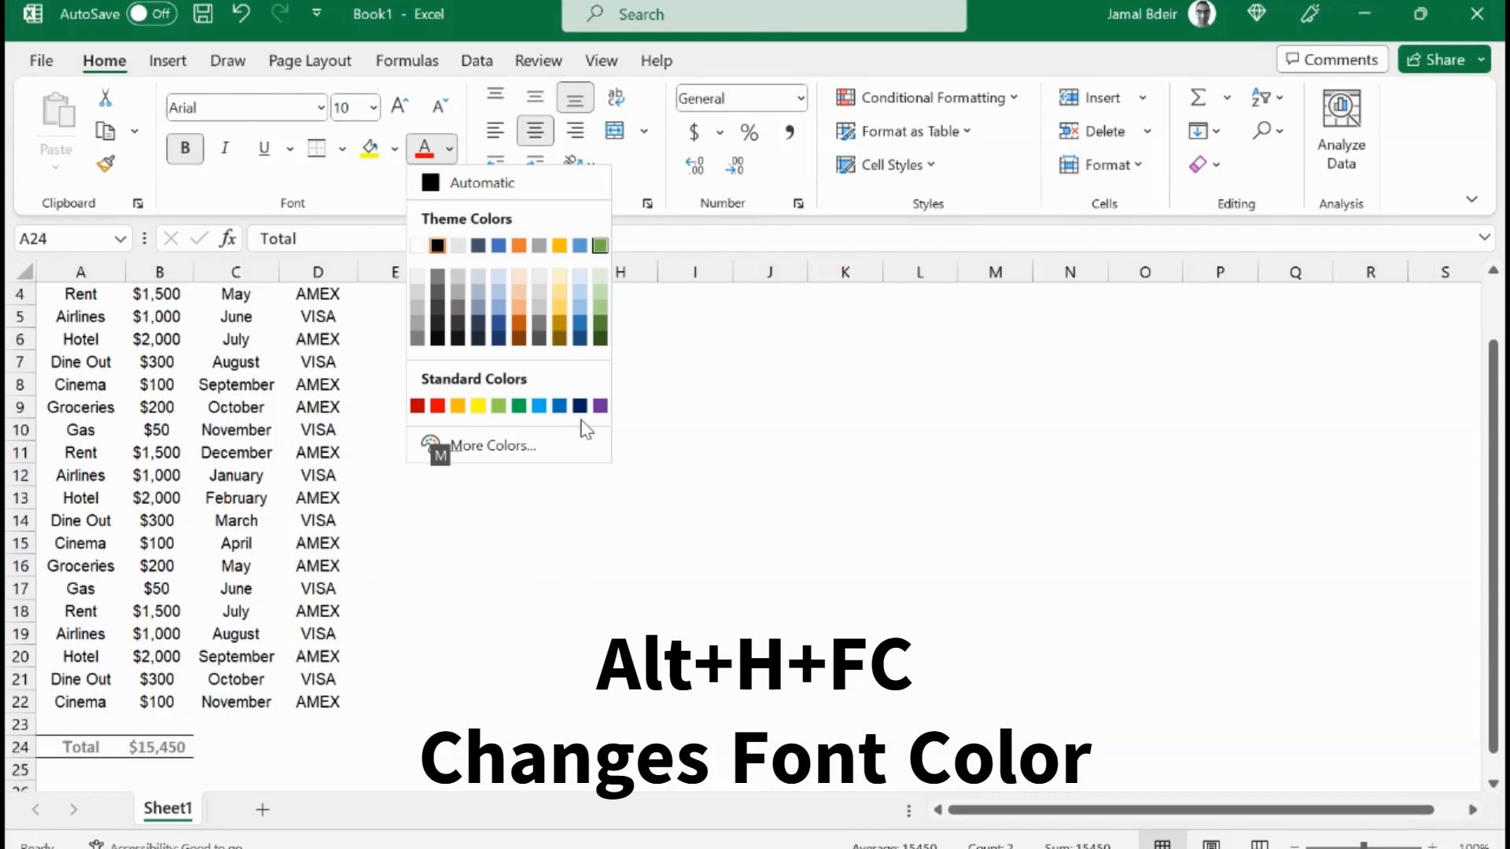
key("Up")
key("Down")
key("Down")
key("Down")
key("Down")
key("Right")
key("Right")
key("Right")
key("Right")
key("Right")
key("Down")
key("Right")
key("Right")
key("Right")
key("Right")
key("Return")
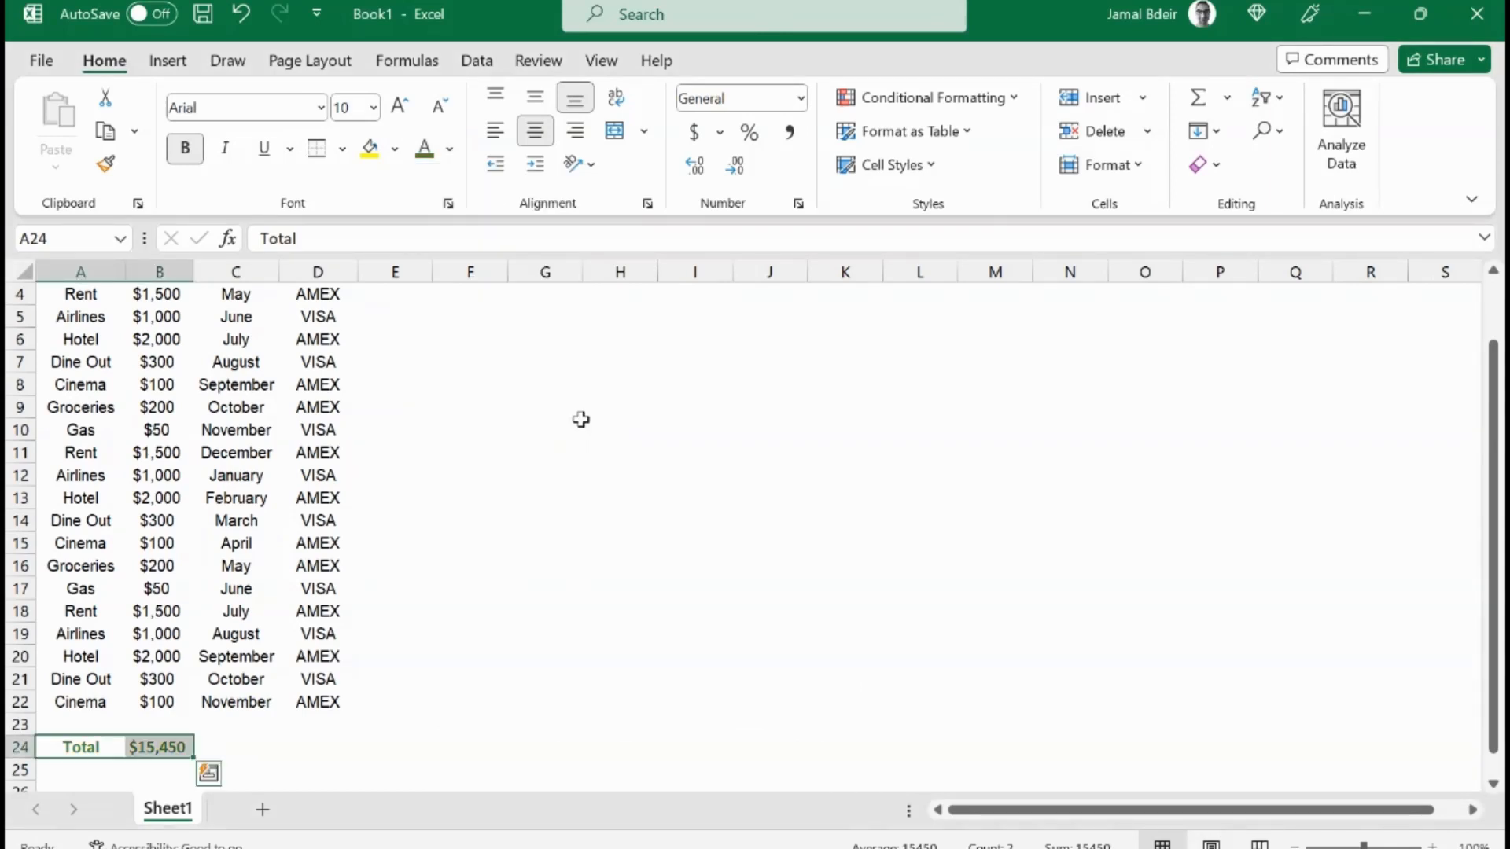
Step: Italicize the total row
key("ctrl+i")
key("Up")
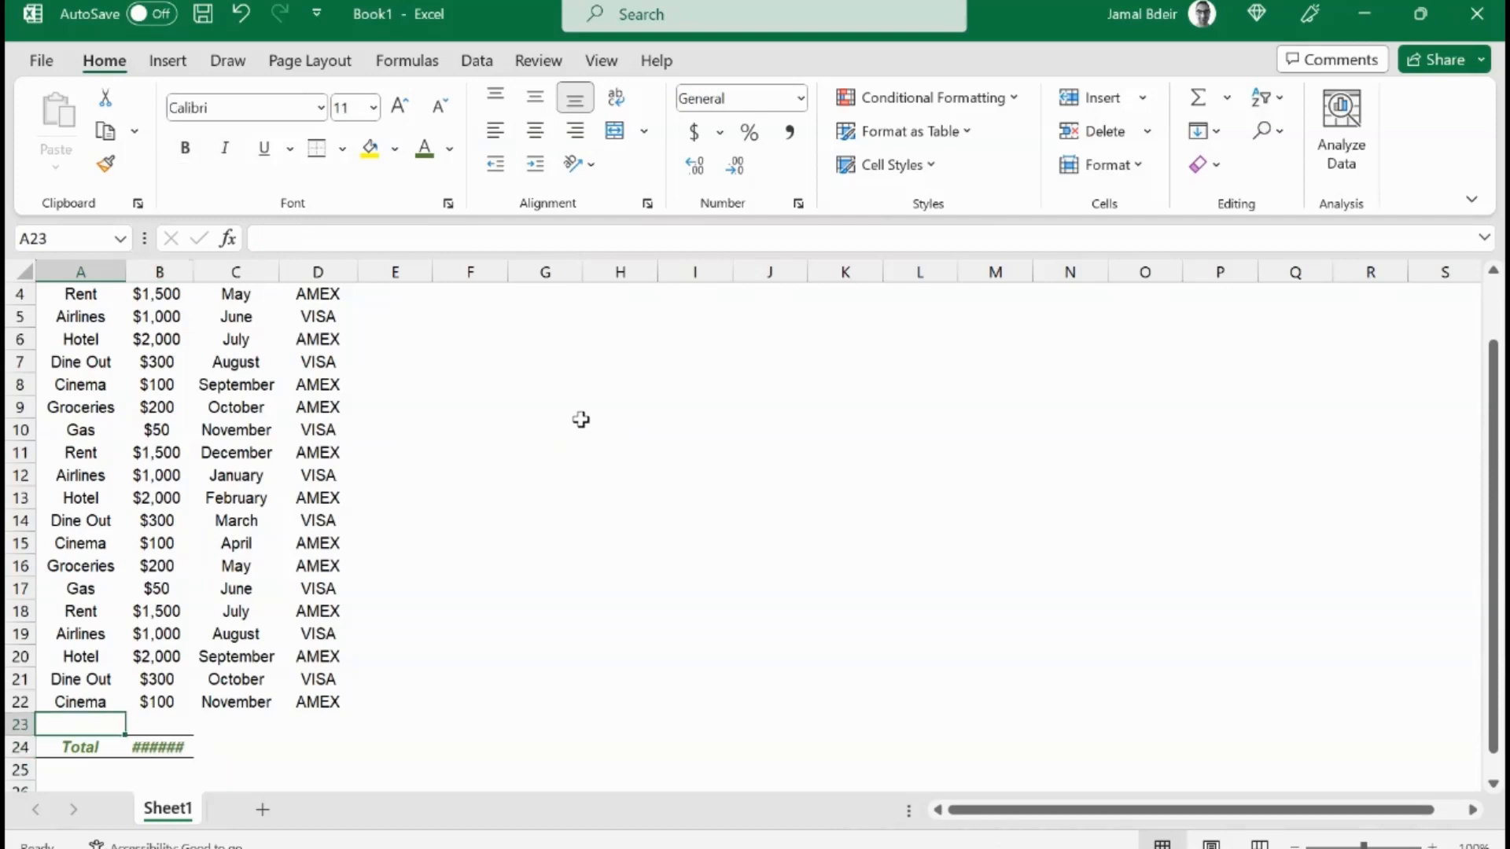
Step: Set the font colour of the header row A1:D1 to orange
key("Up")
key("Up")
key("Up")
key("Right")
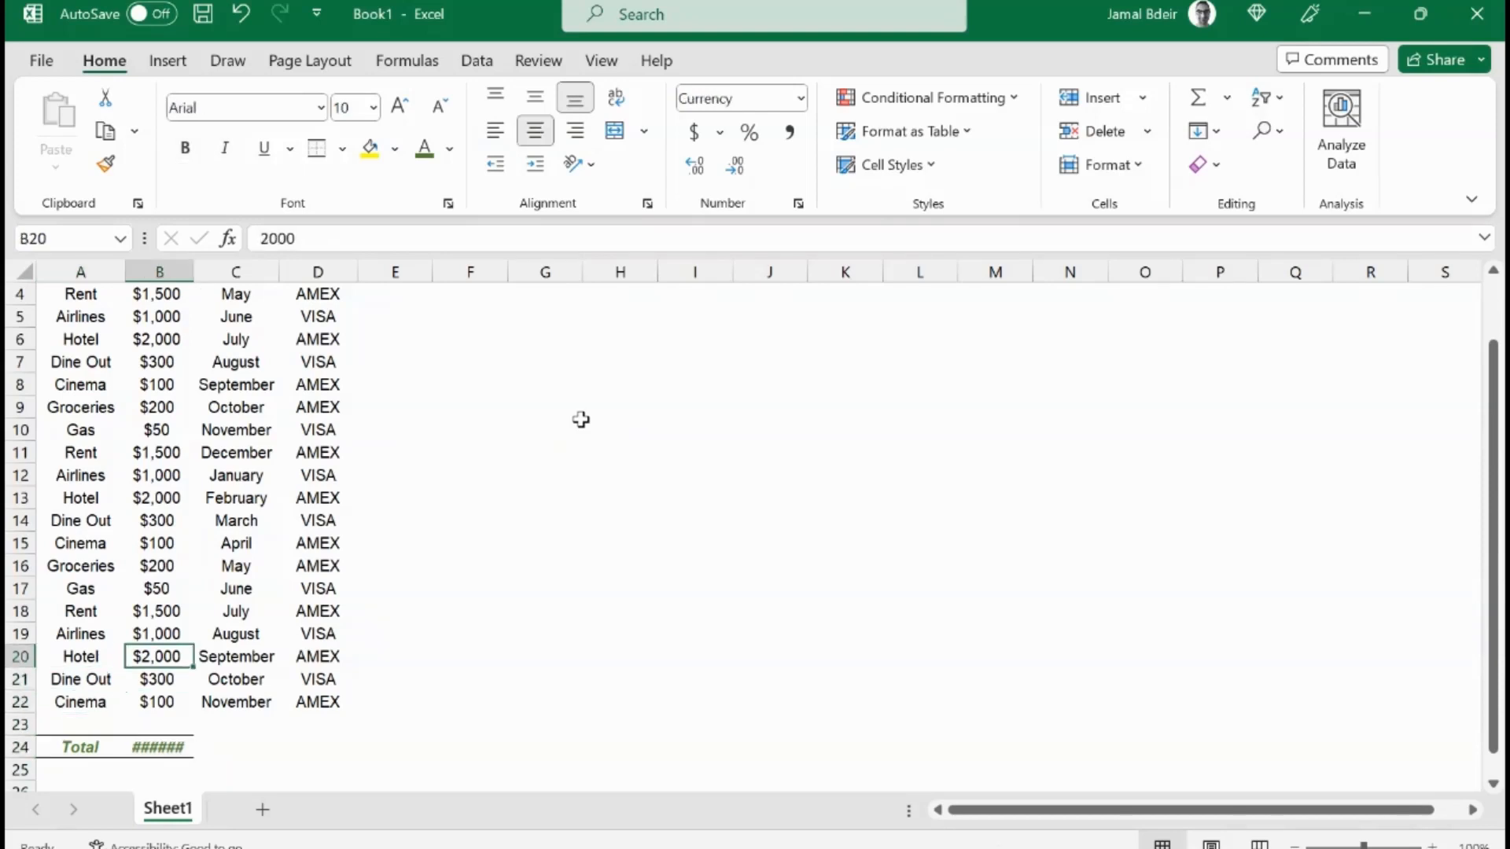
key("Up")
key("Left")
key("Up")
key("Up")
key("ctrl+Up")
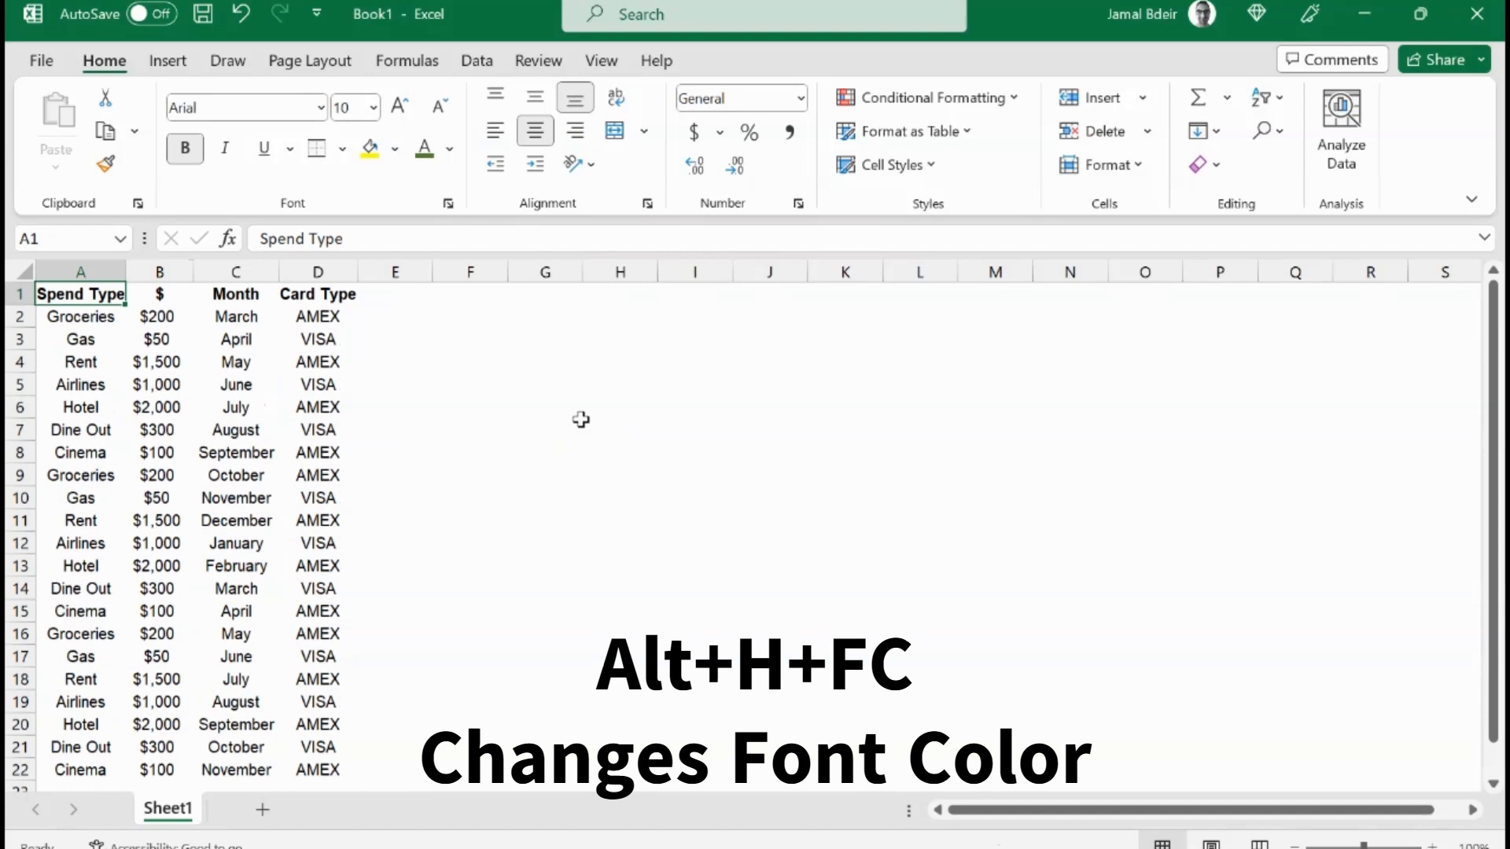
key("ctrl+shift+Right")
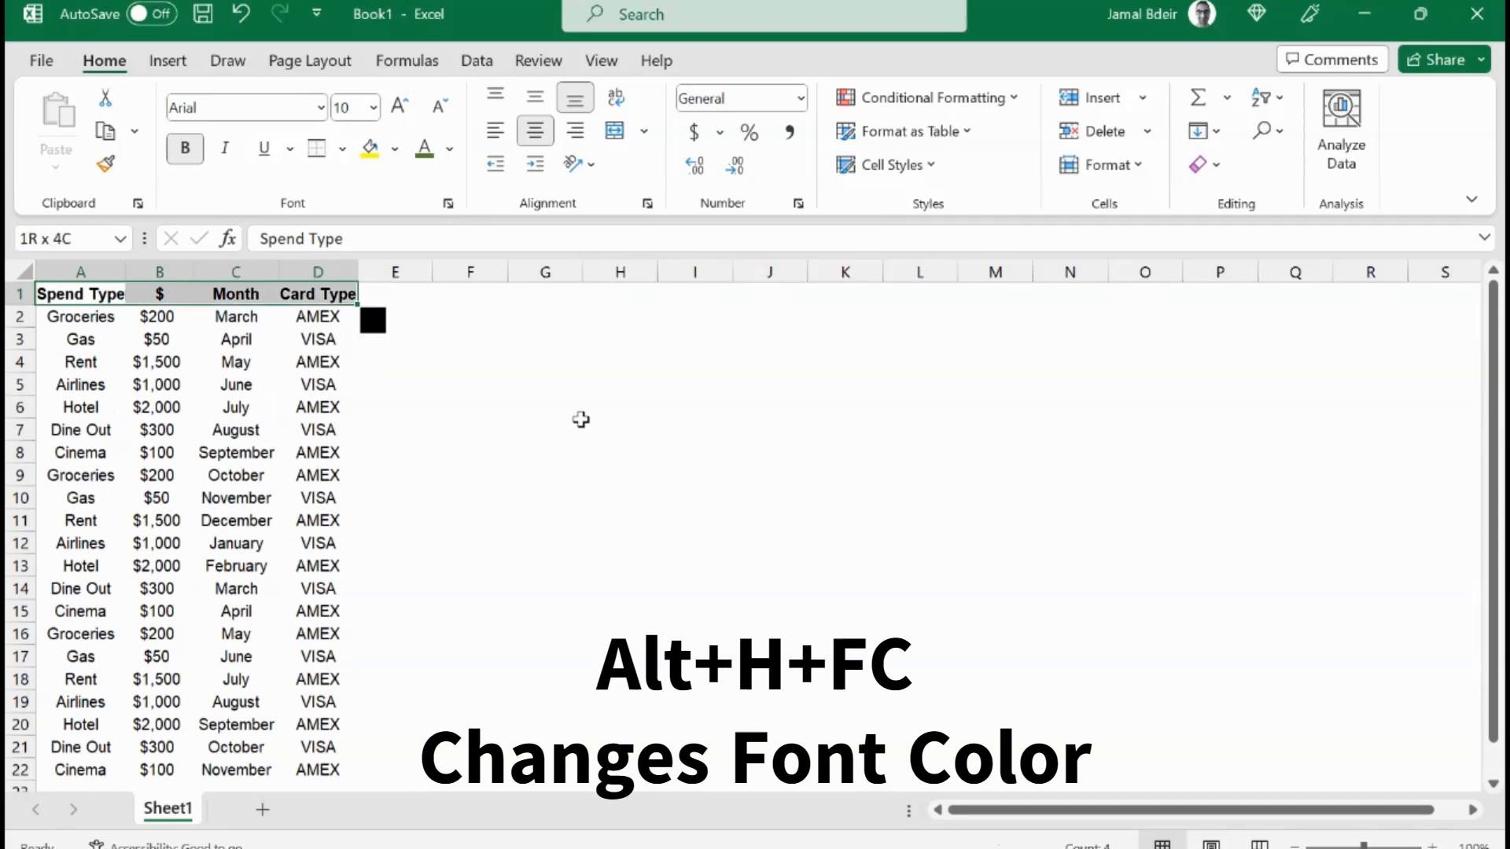
key("alt")
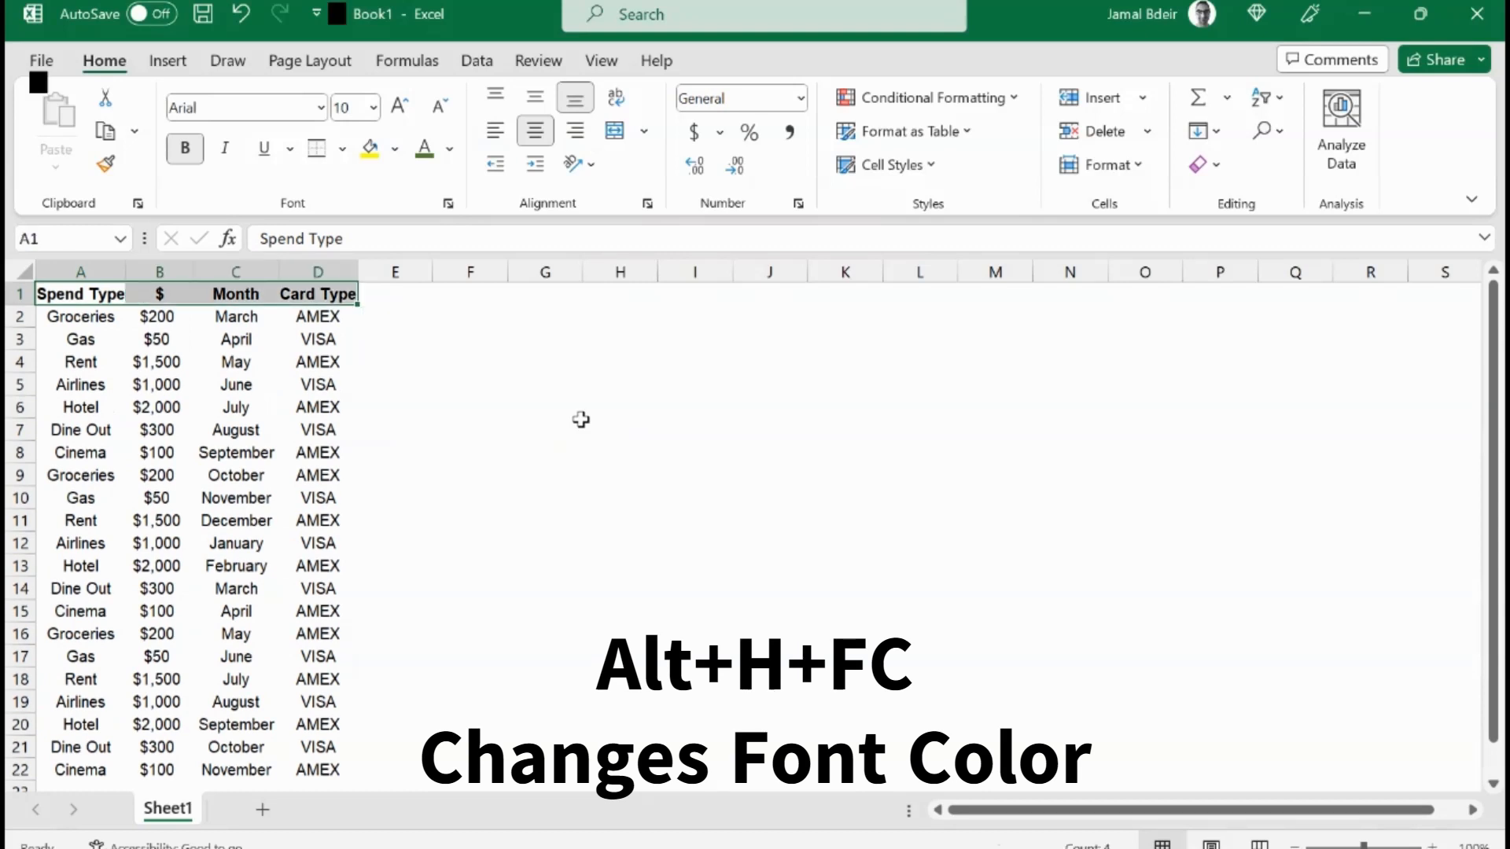
key("h")
key("f")
key("c")
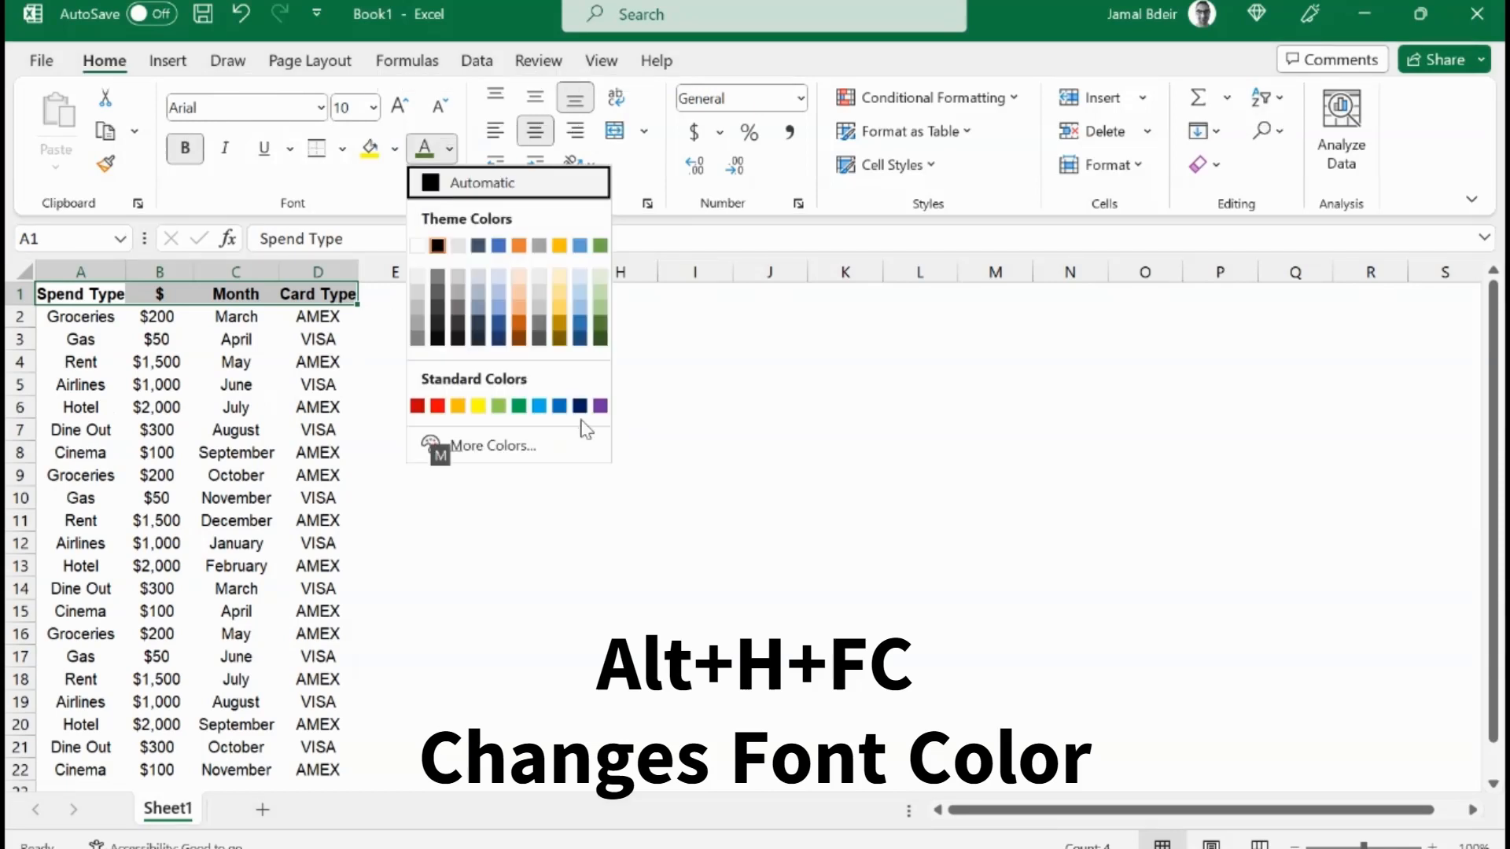
key("Down")
key("Down")
key("Left")
key("Left")
key("Left")
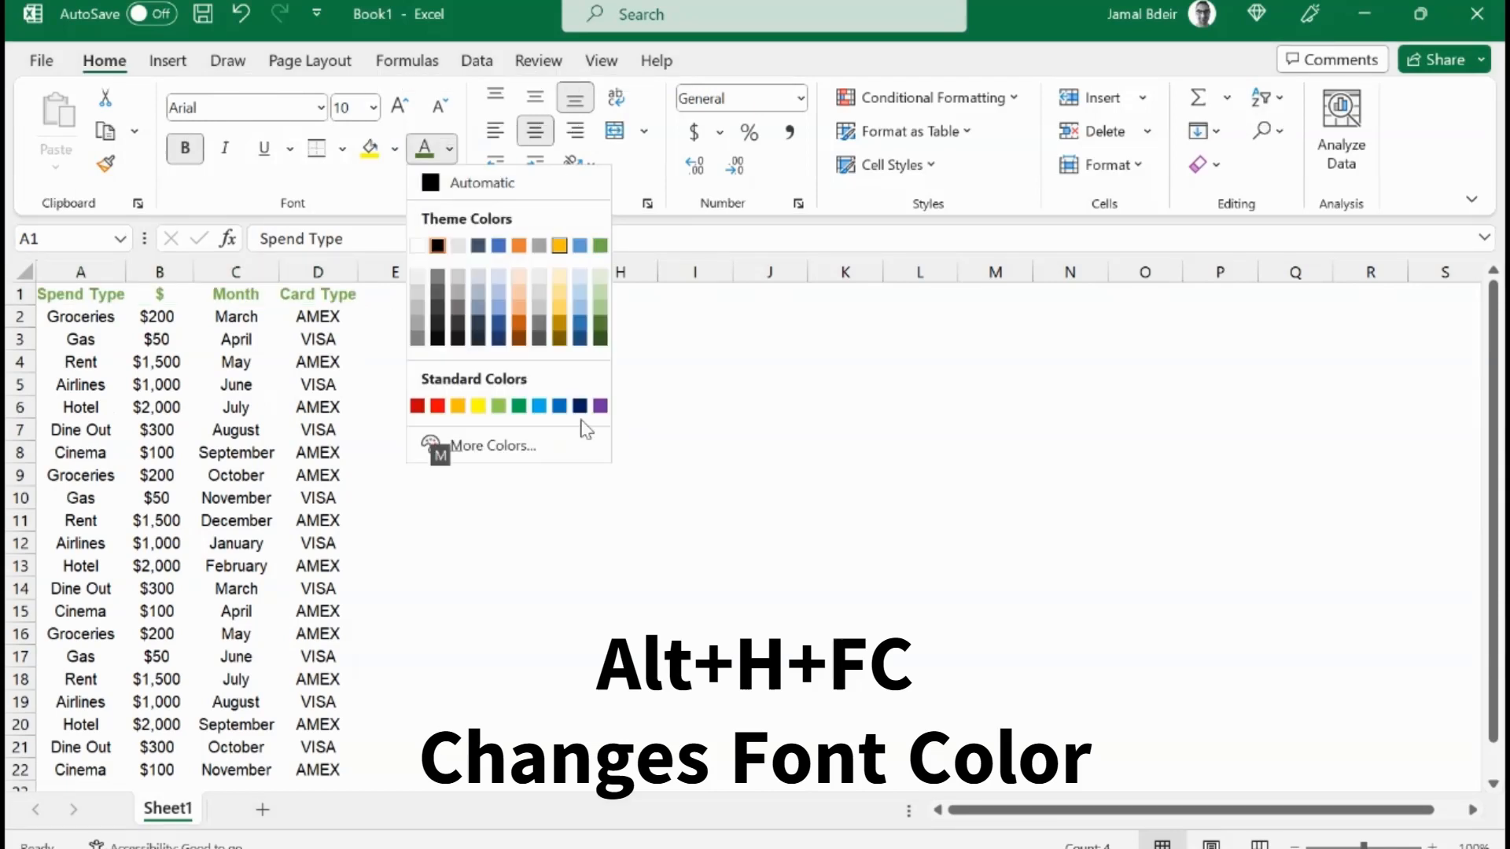
key("Left")
key("Left")
key("Return")
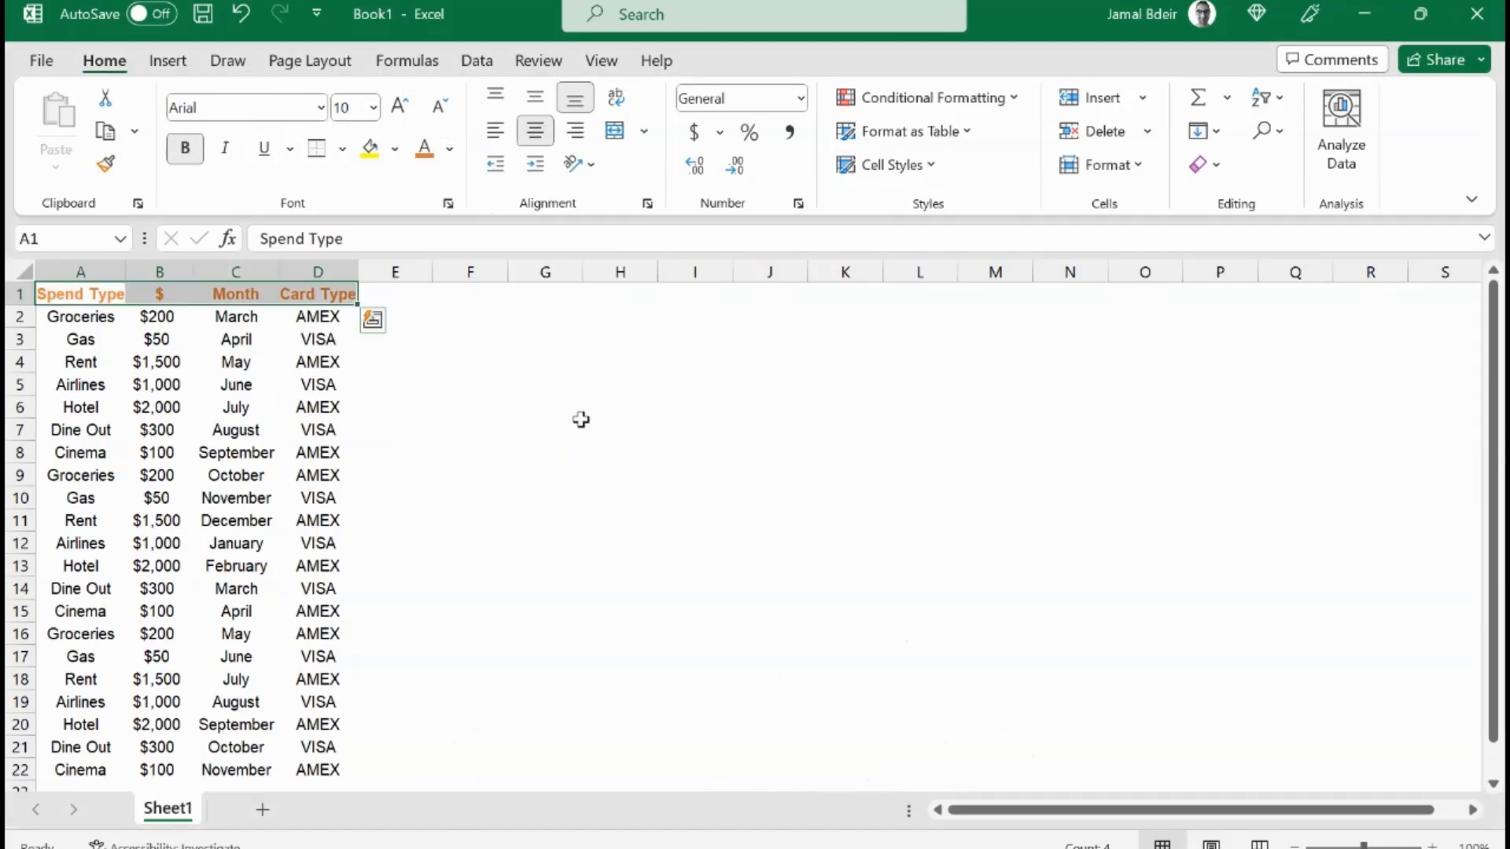
Step: Apply All Borders to the whole table range A1:D22
key("Left")
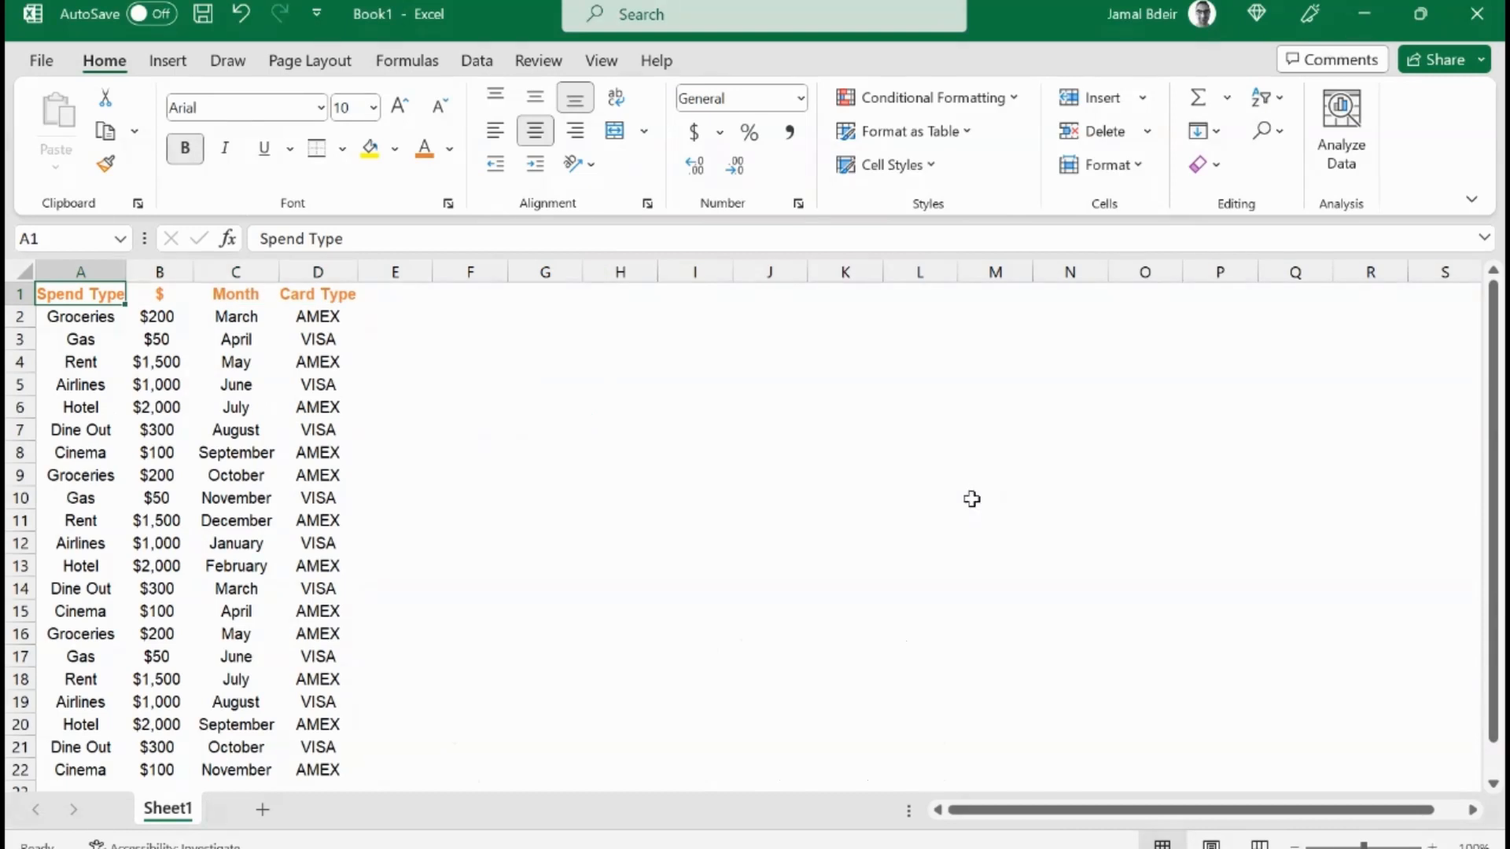
key("ctrl+Right")
key("ctrl+Right")
key("ctrl+Left")
key("ctrl+Left")
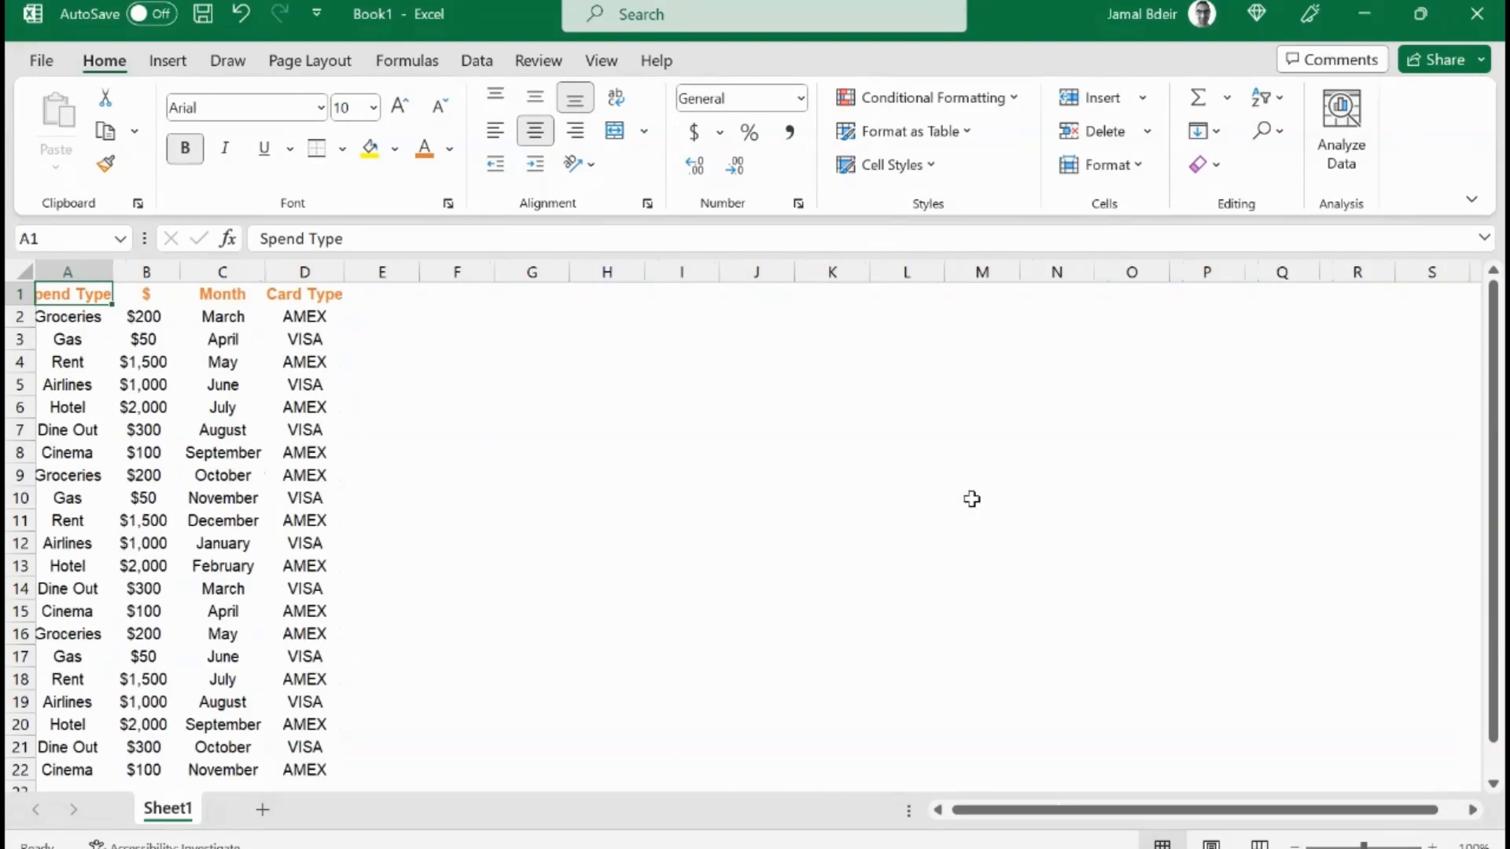
key("shift+Right")
key("shift+Right")
key("shift+Right")
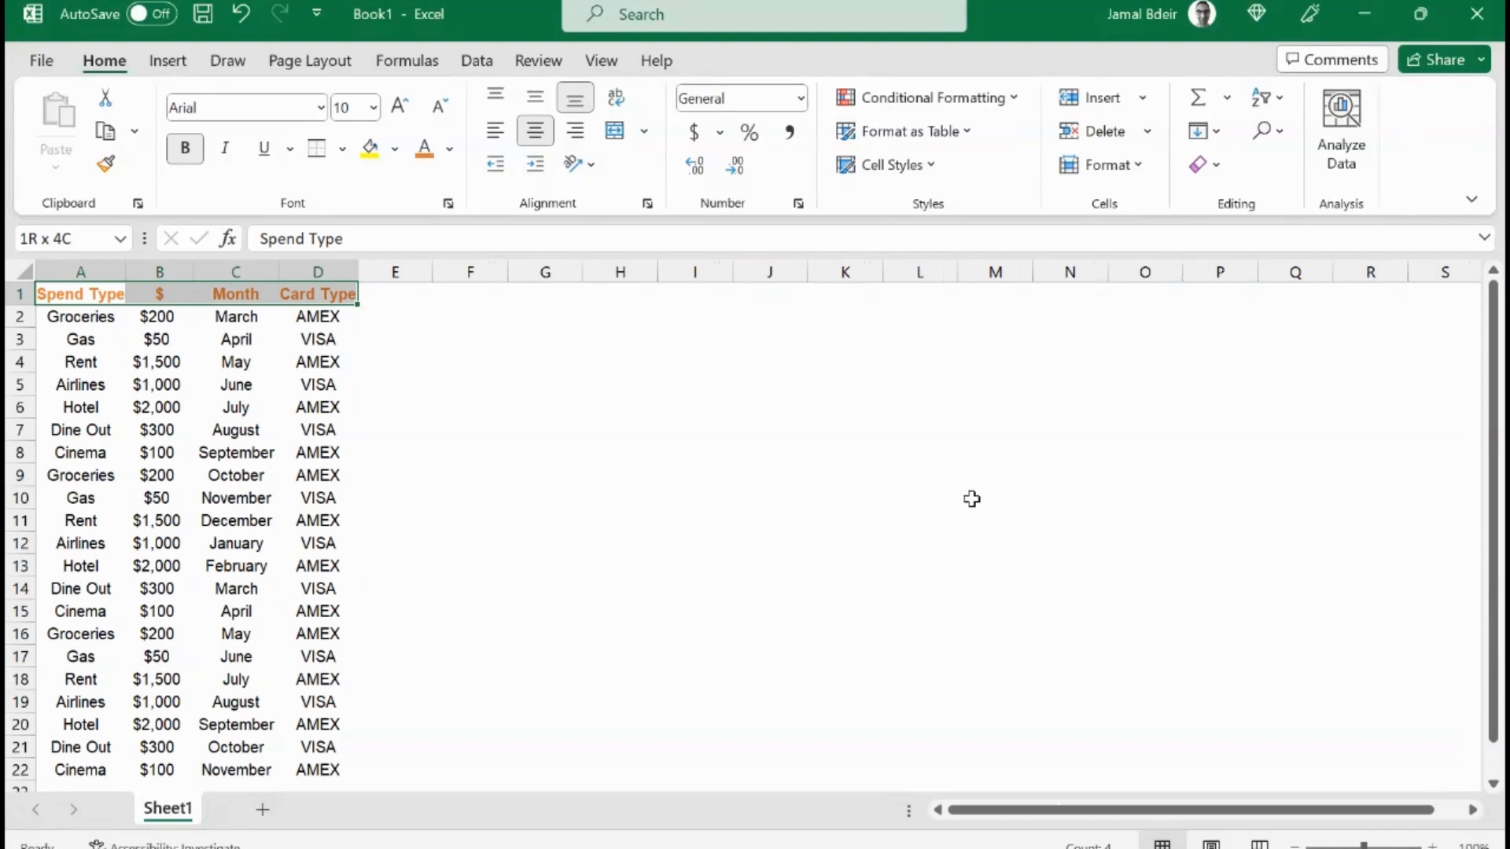
key("ctrl+shift+Down")
key("h")
key("b")
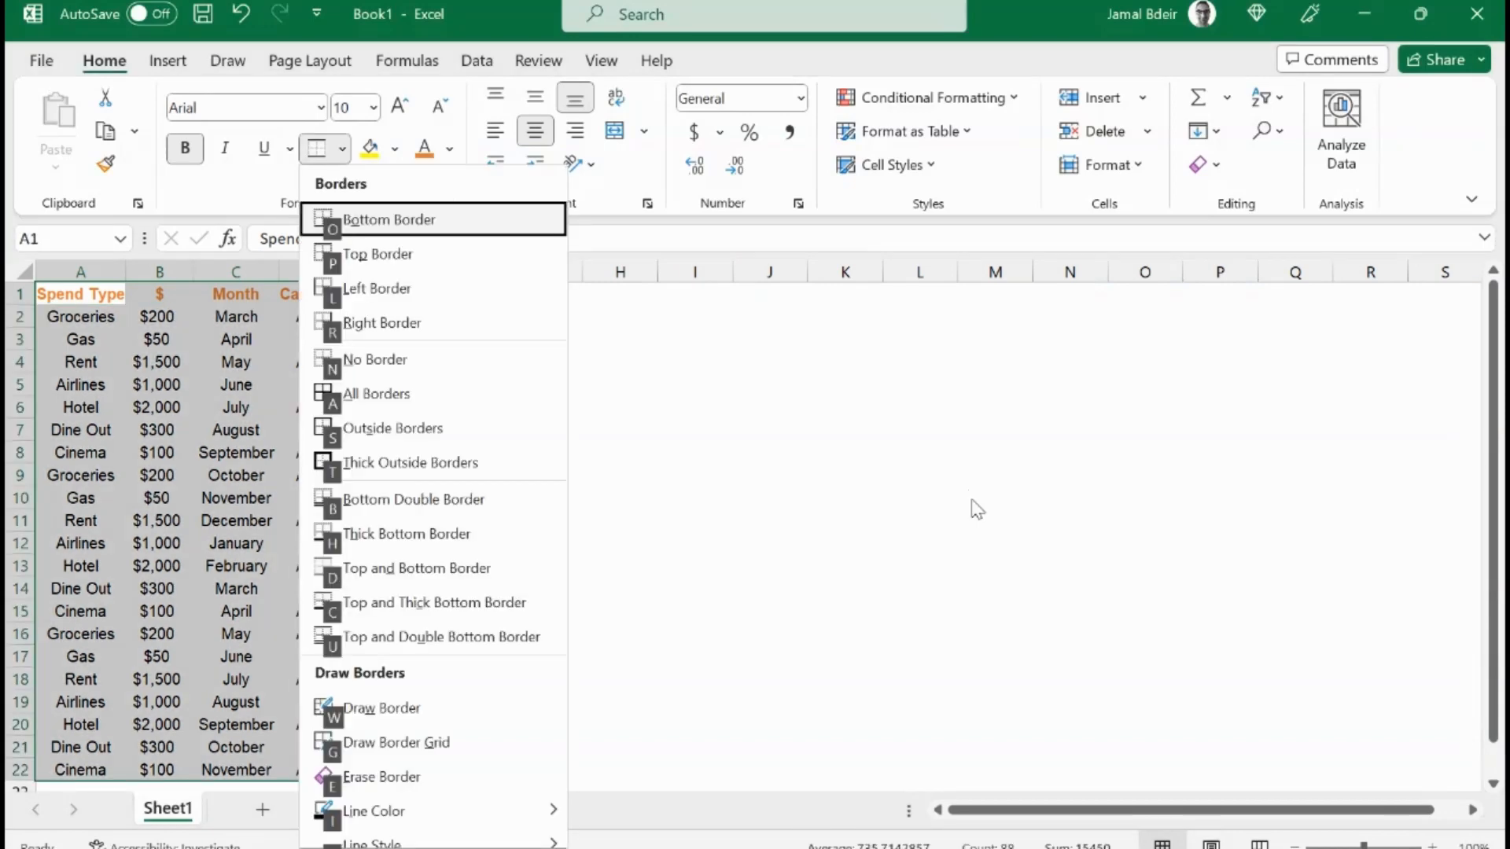
key("a")
Step: Fill the header row A1:D1 with black
key("ctrl+Home")
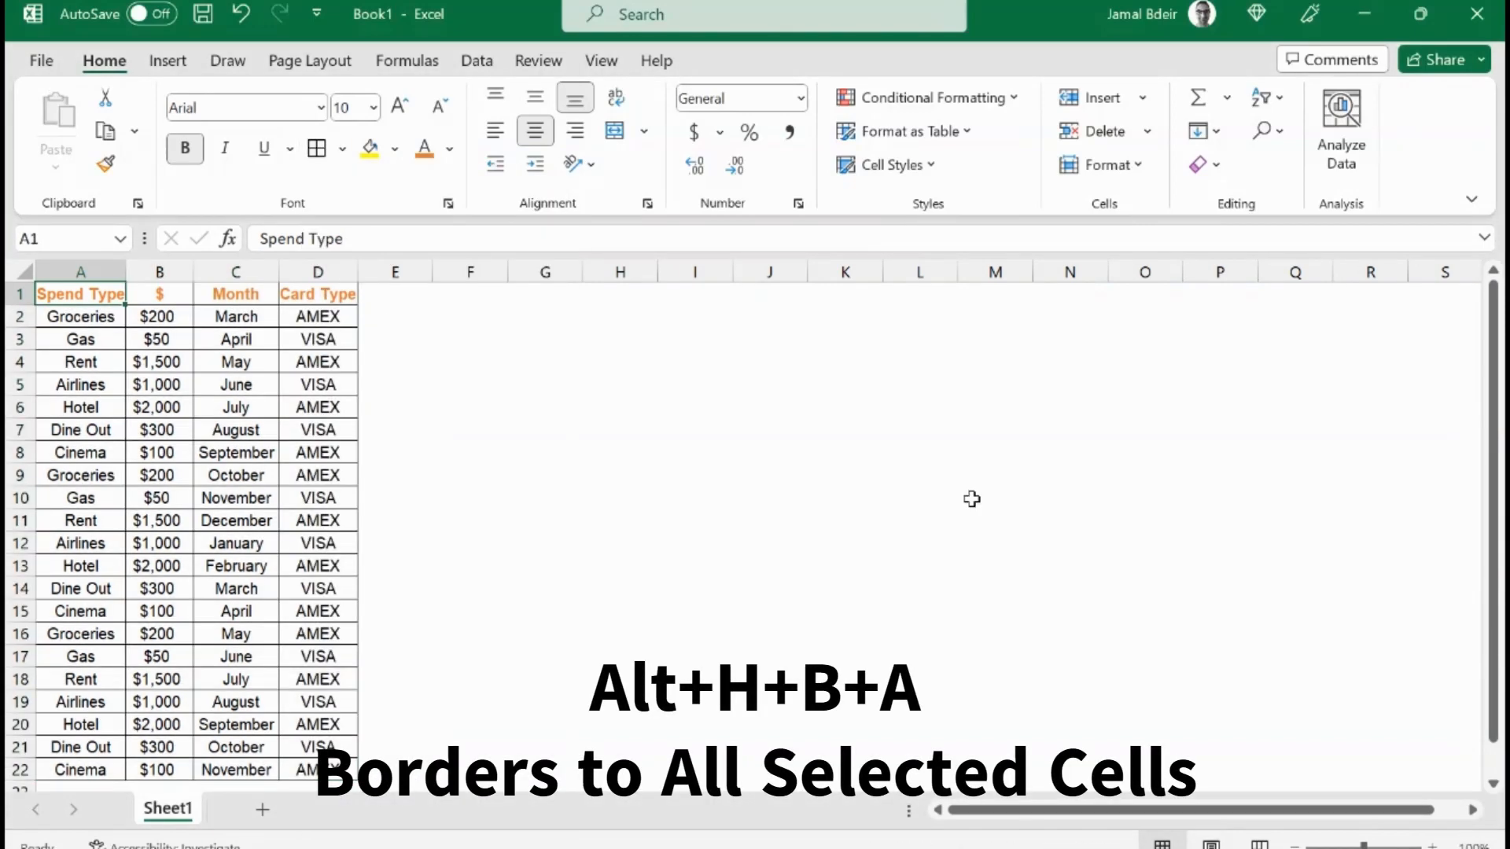
key("ctrl+shift+Right")
key("alt+h")
key("h")
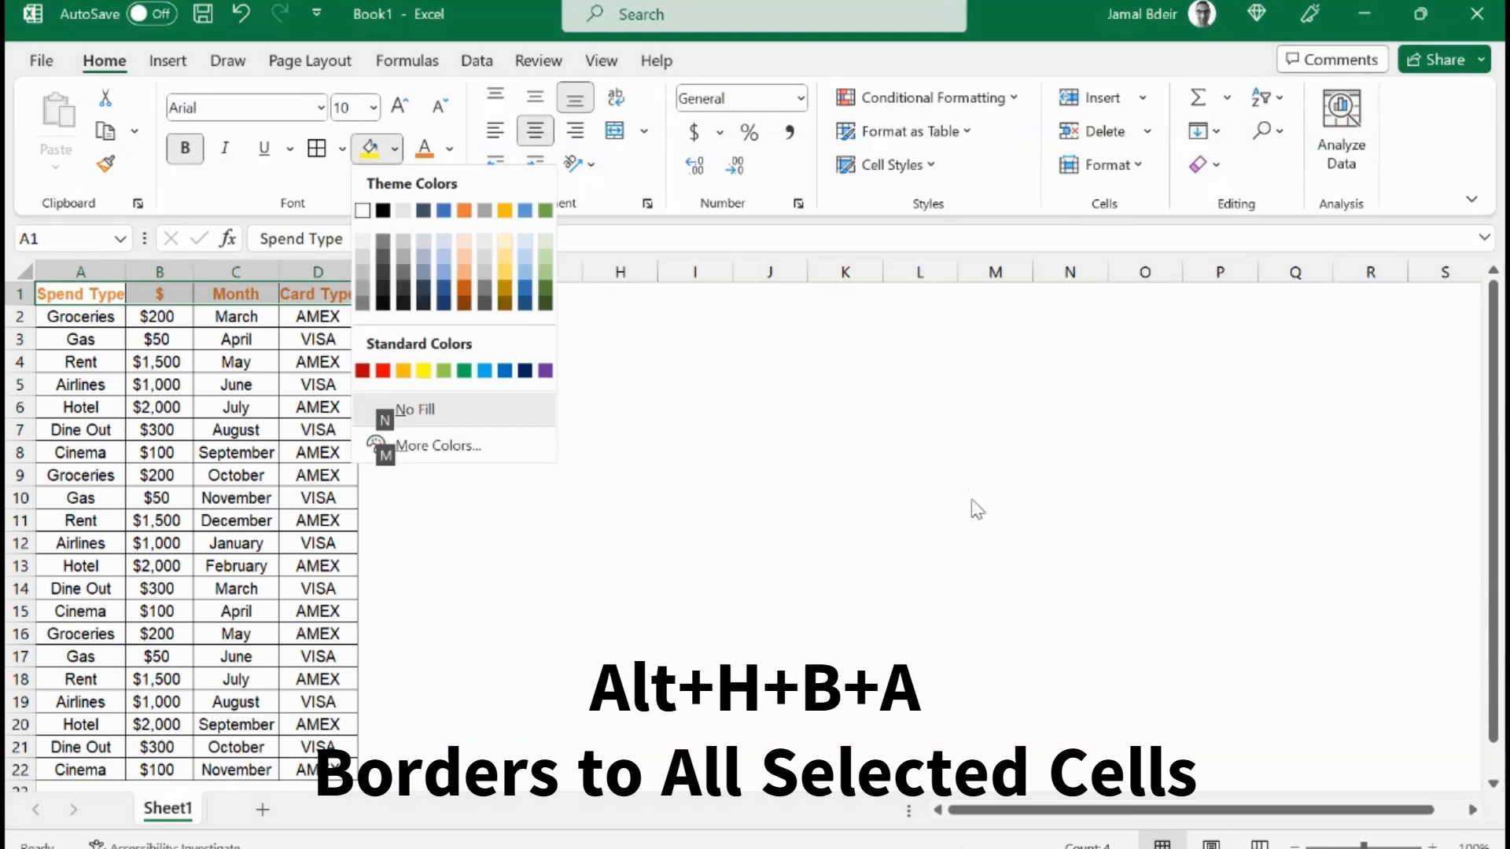
key("Up")
key("Up")
key("Up")
key("Up")
key("Up")
key("Up")
key("Up")
key("Left")
key("Left")
key("Left")
key("Left")
key("Left")
key("Left")
key("Left")
key("Left")
key("Left")
key("Left")
key("Left")
key("Left")
key("Left")
key("Left")
key("Left")
key("Left")
key("Left")
key("Left")
key("Left")
key("Left")
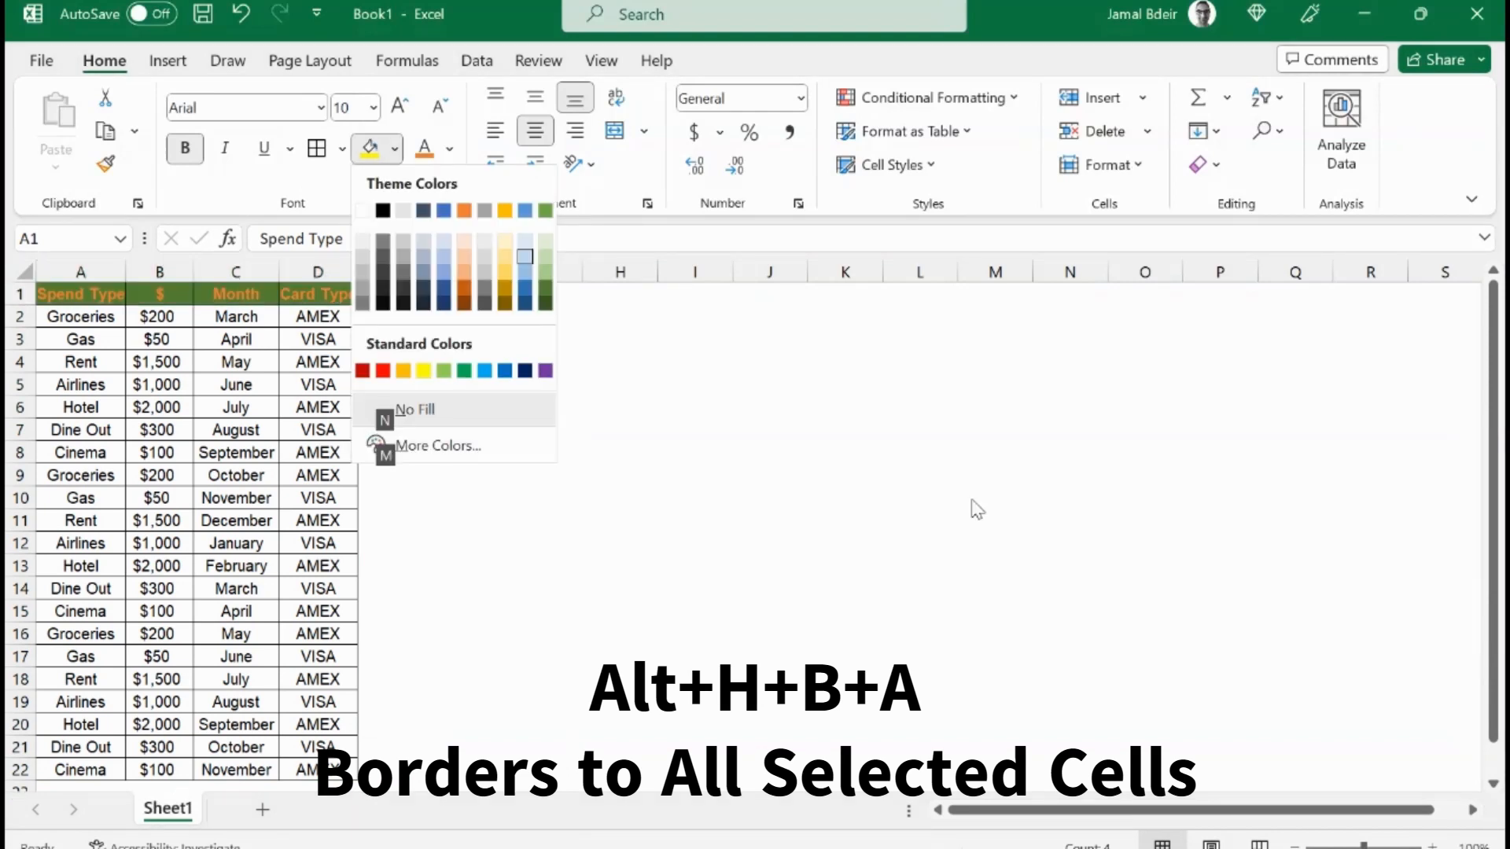
key("Left")
key("Left")
key("Left")
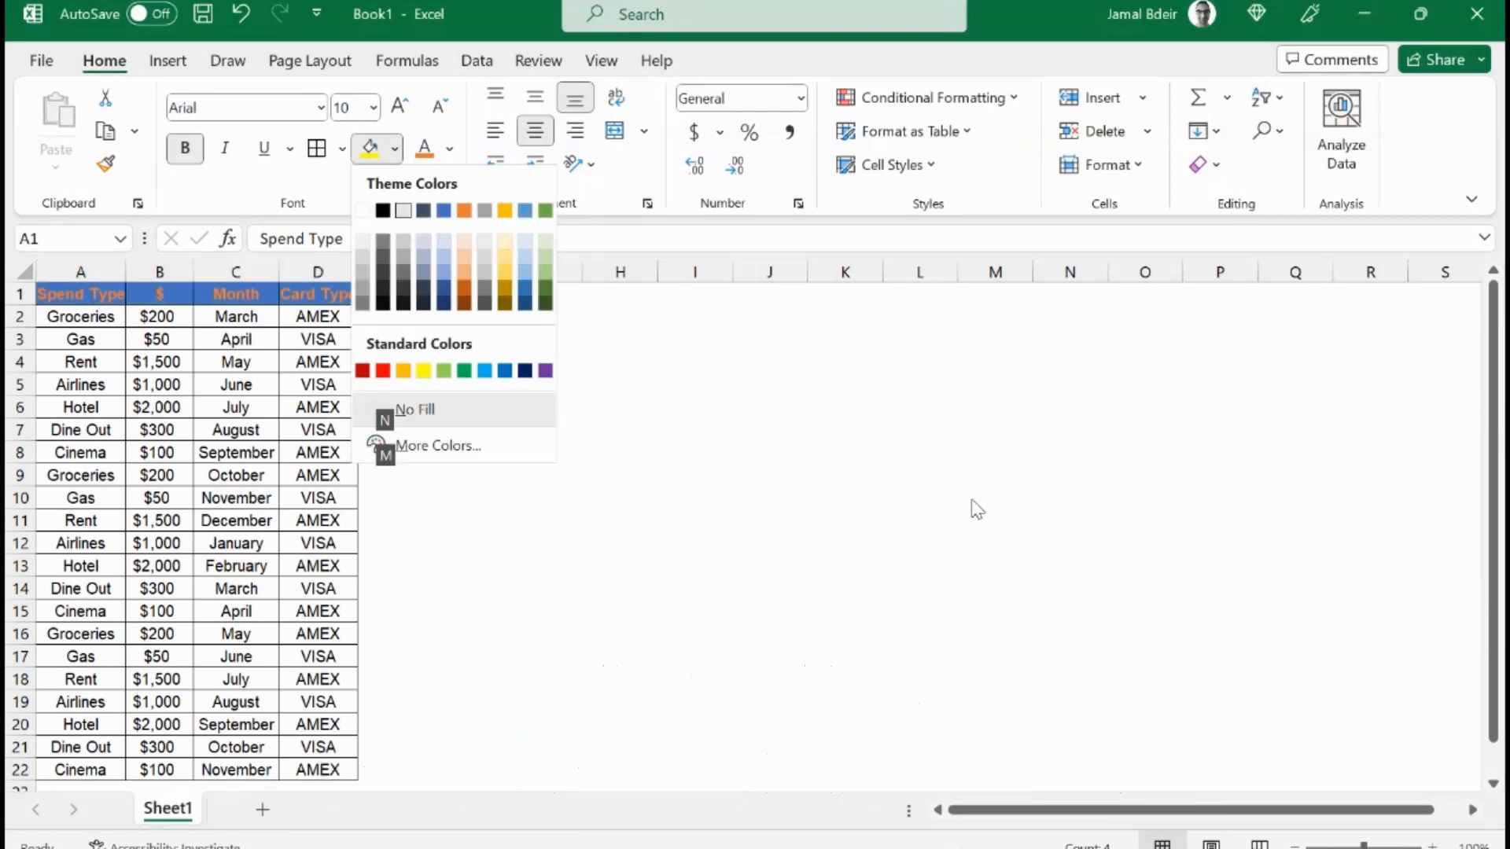
key("Return")
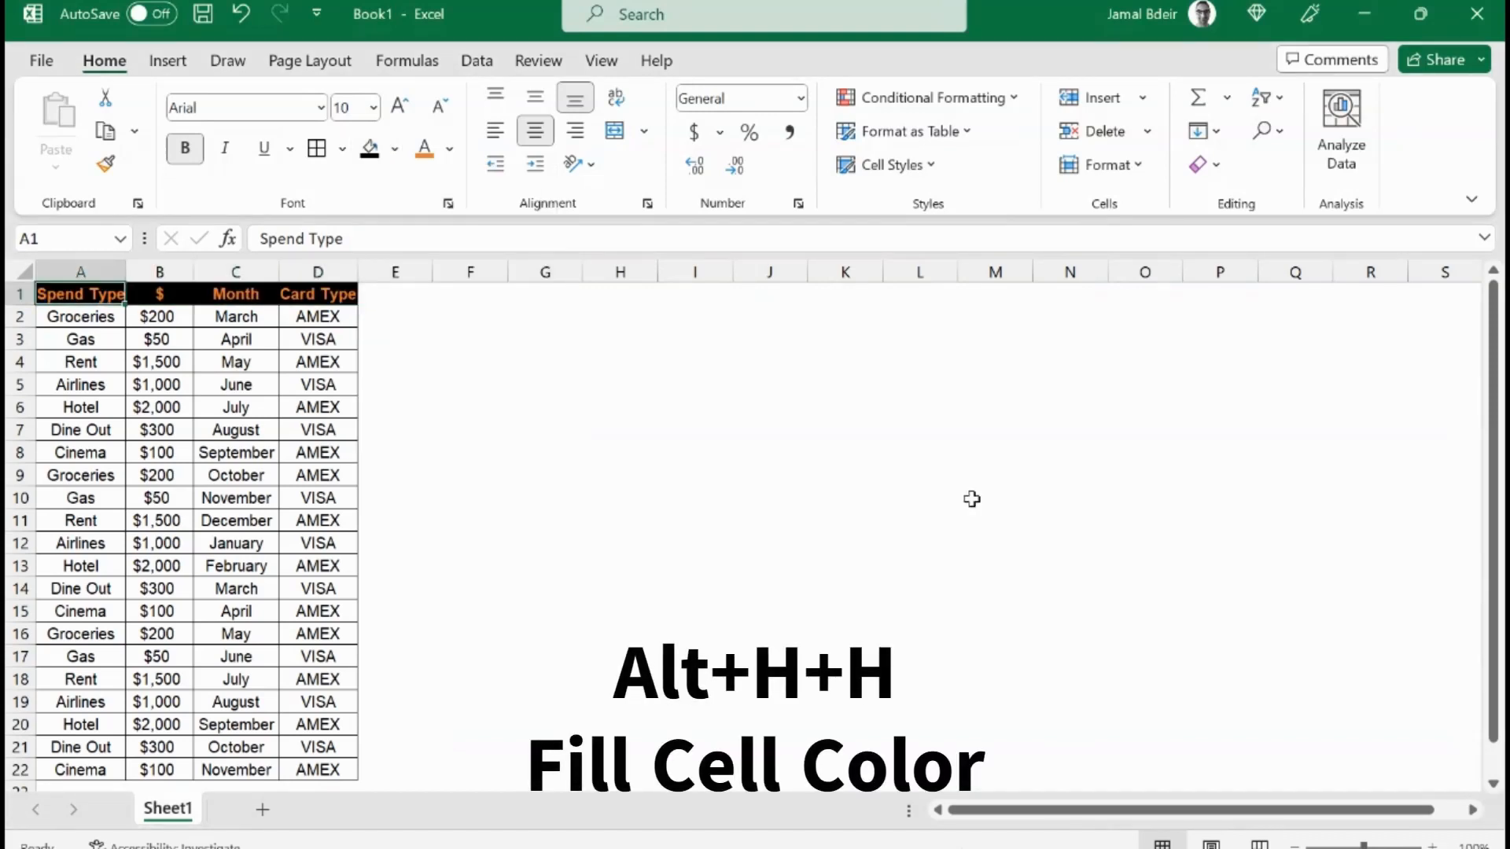
Step: Adjust the width of column A using the Column Width command
key("alt")
key("h")
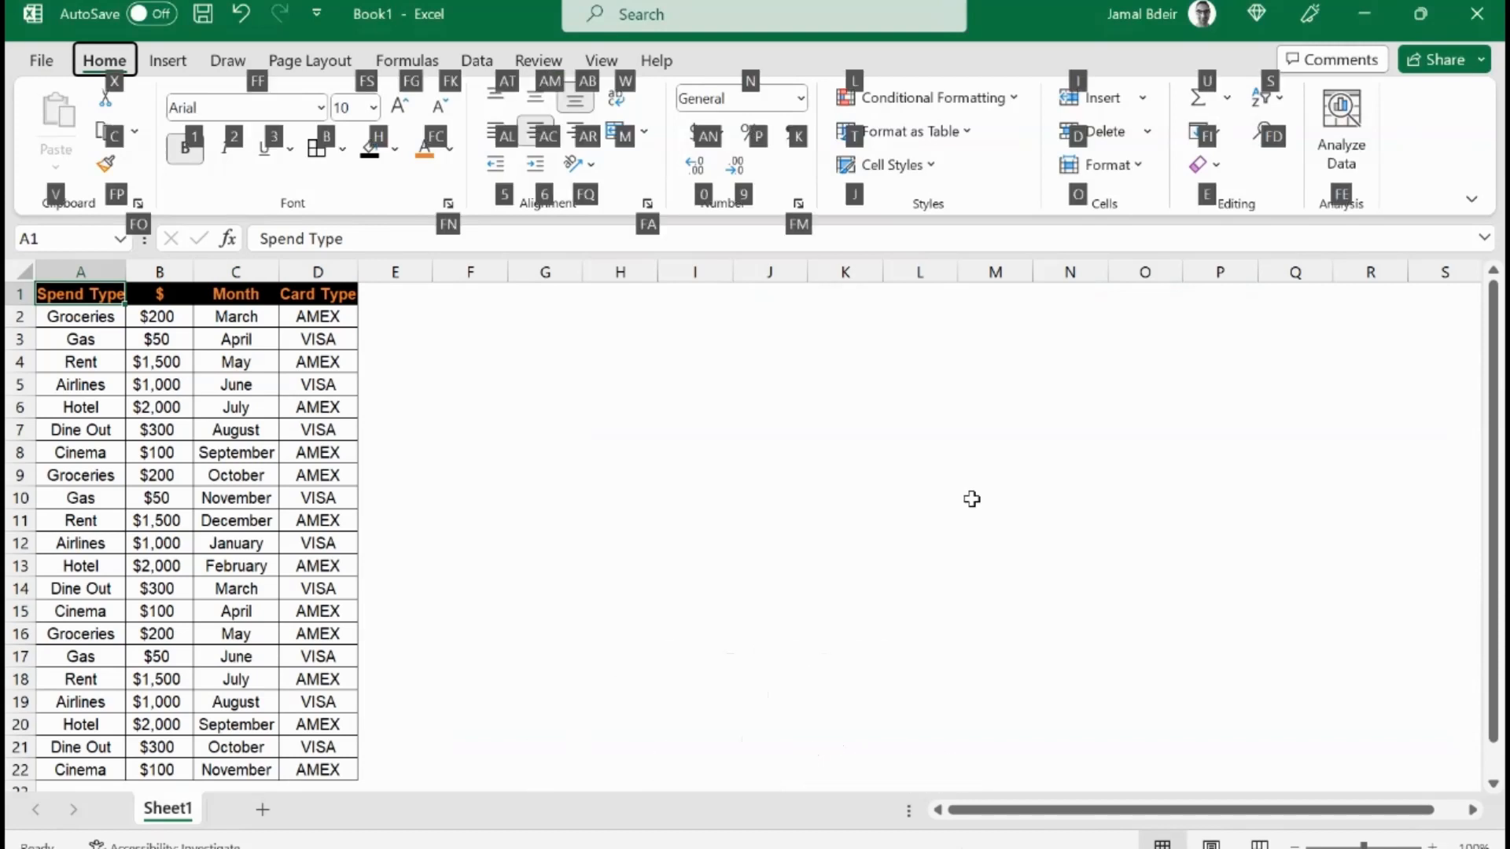
key("o")
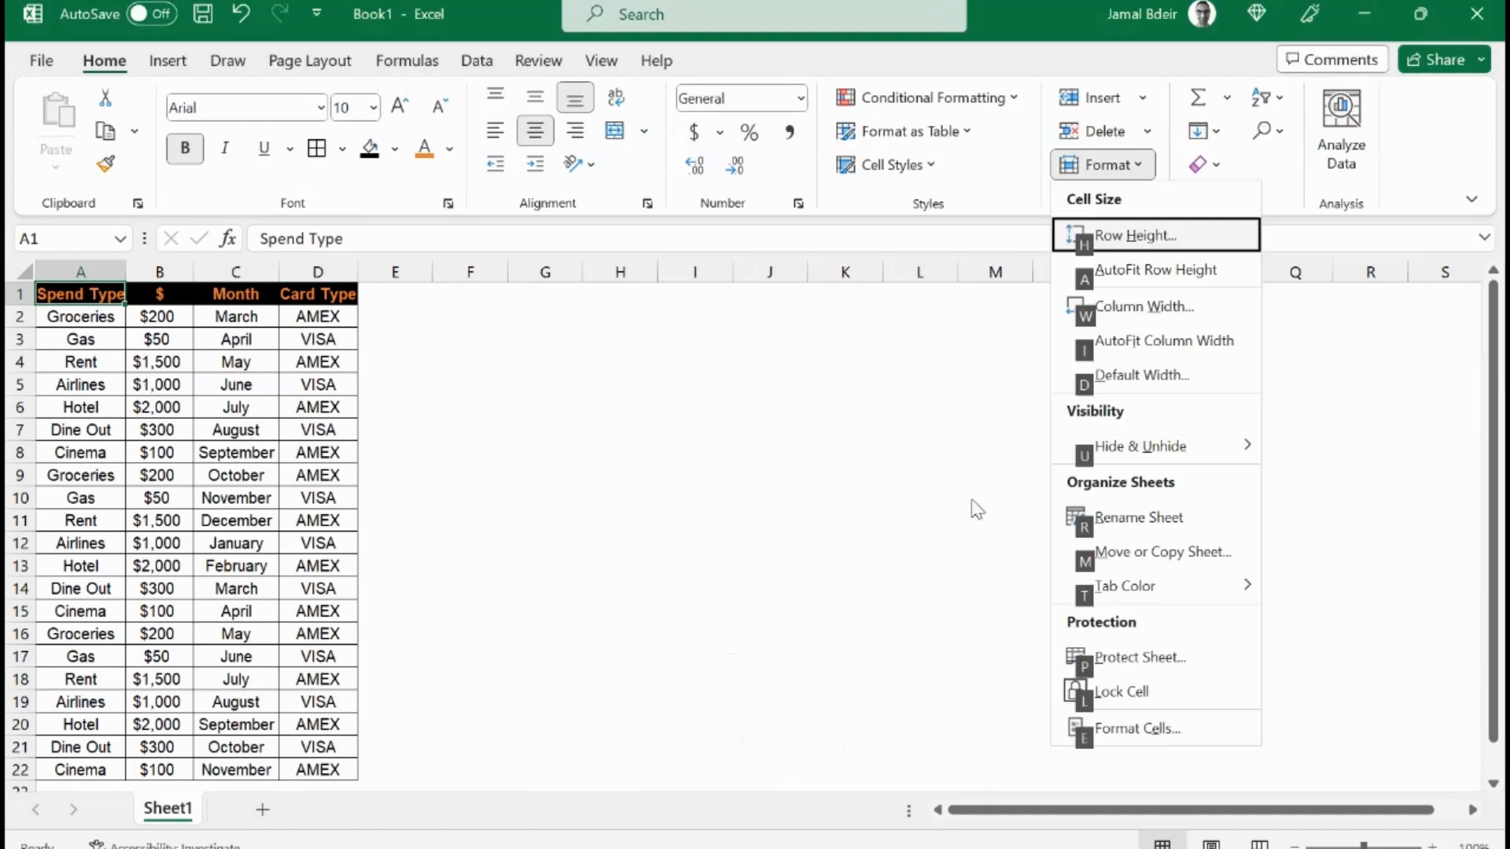
key("w")
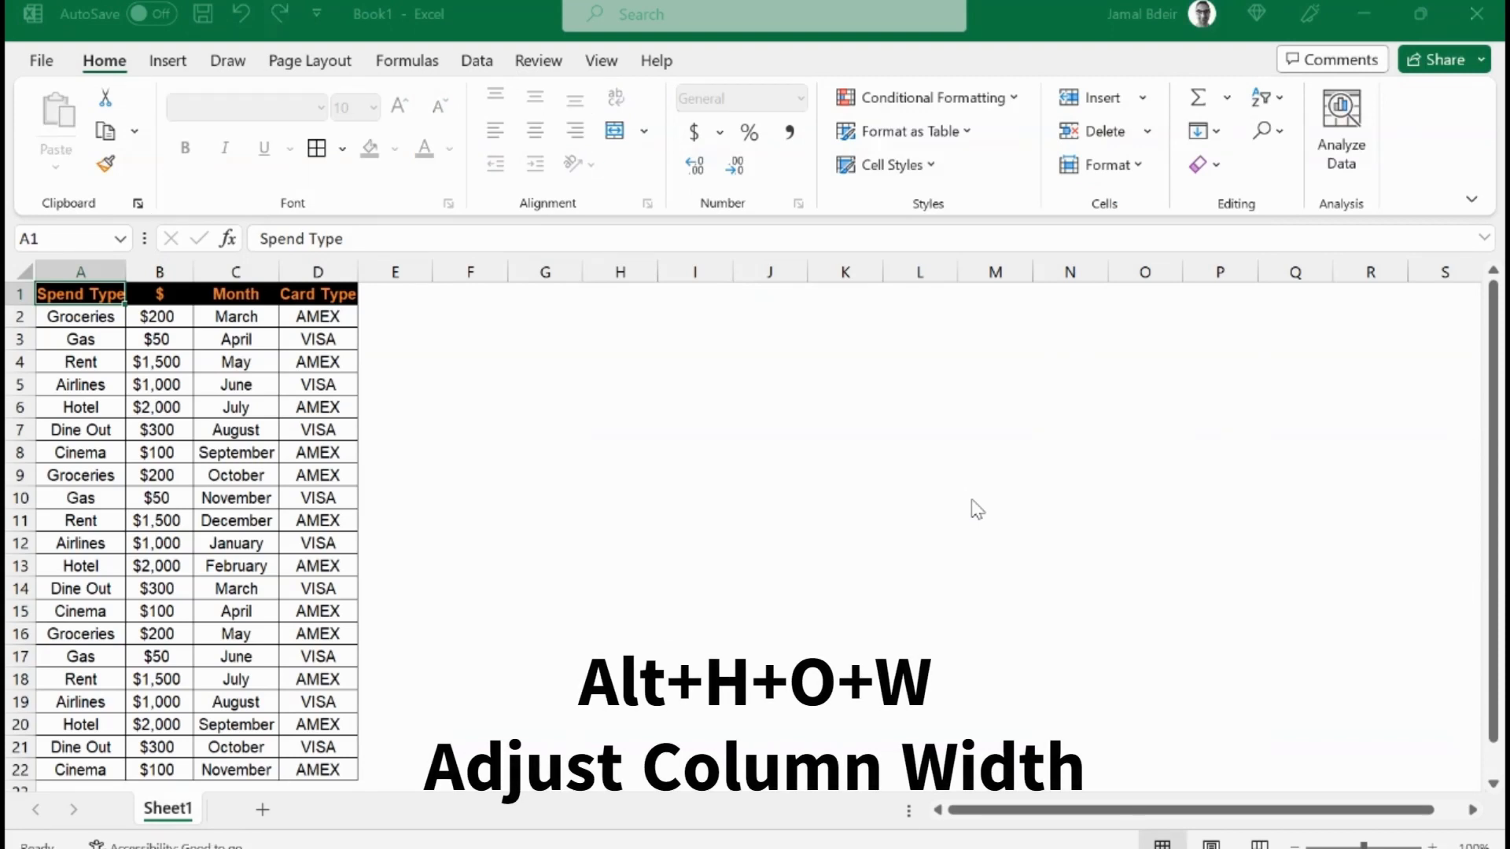
key("Return")
Step: Set the width of column B to 12
key("Down")
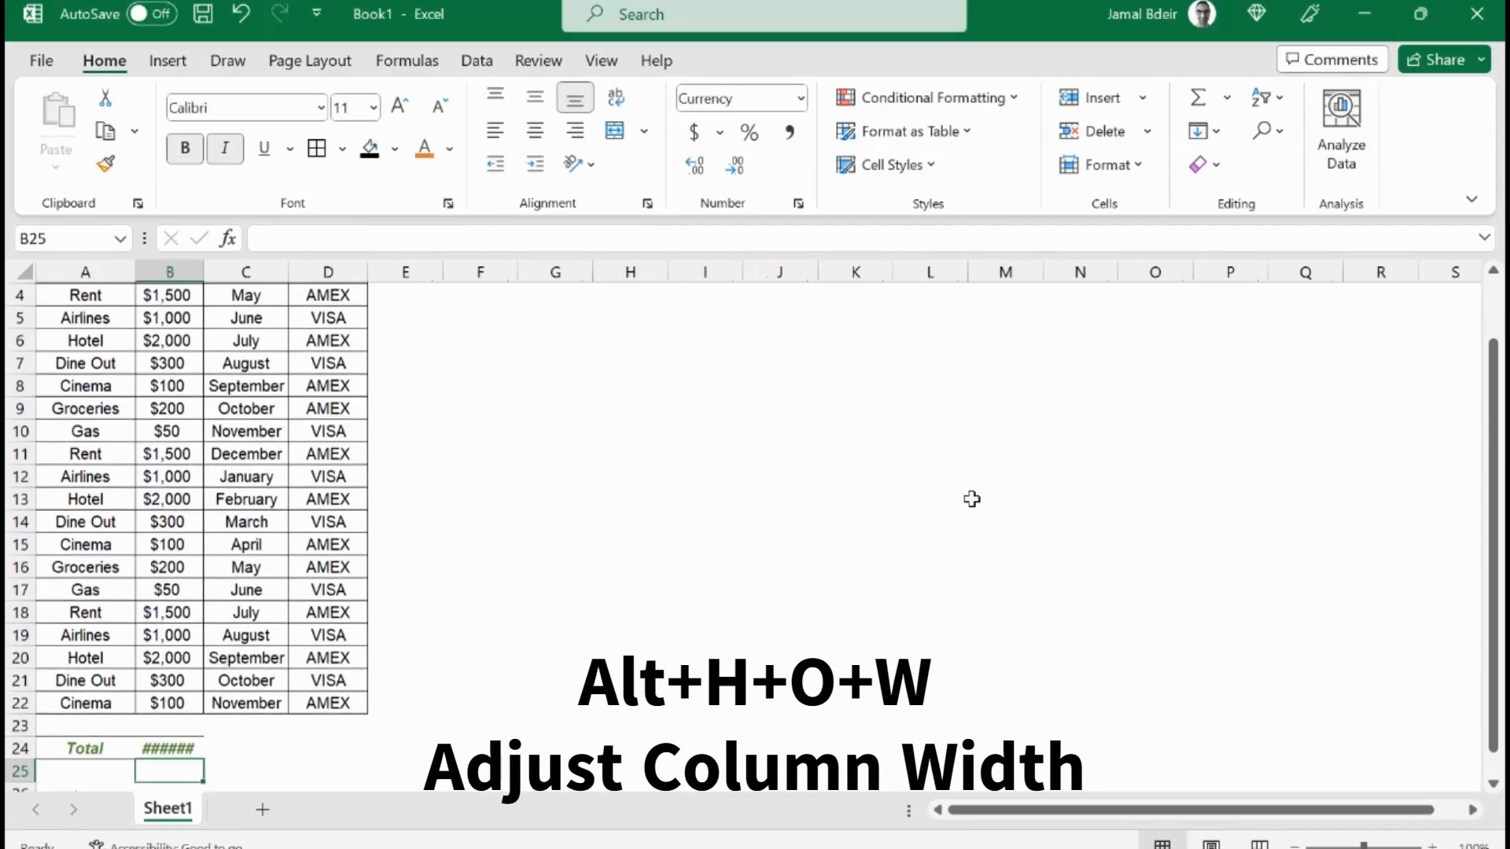
key("Up")
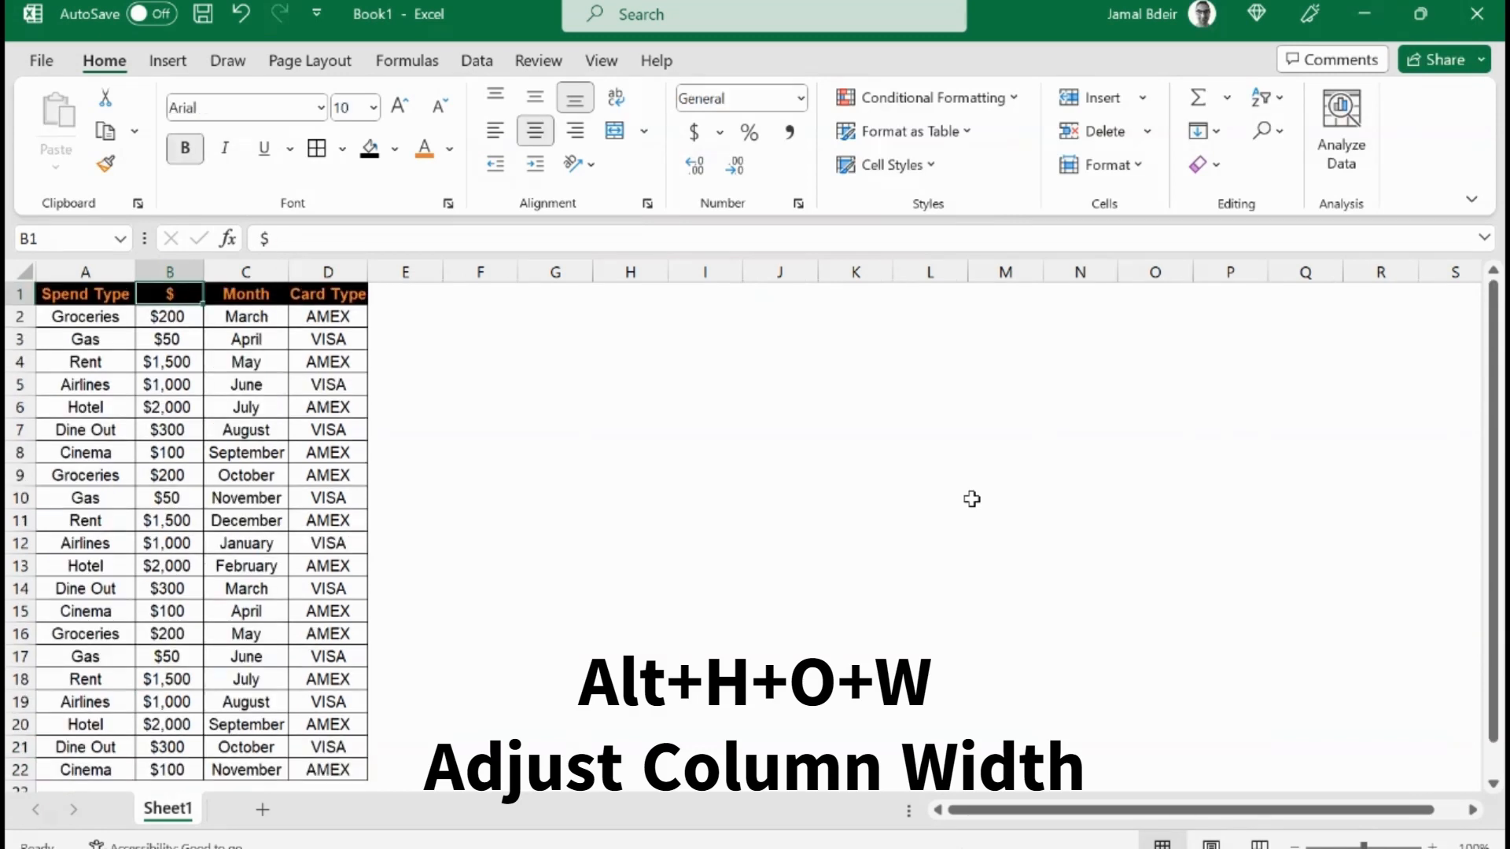
key("alt")
key("h")
key("o")
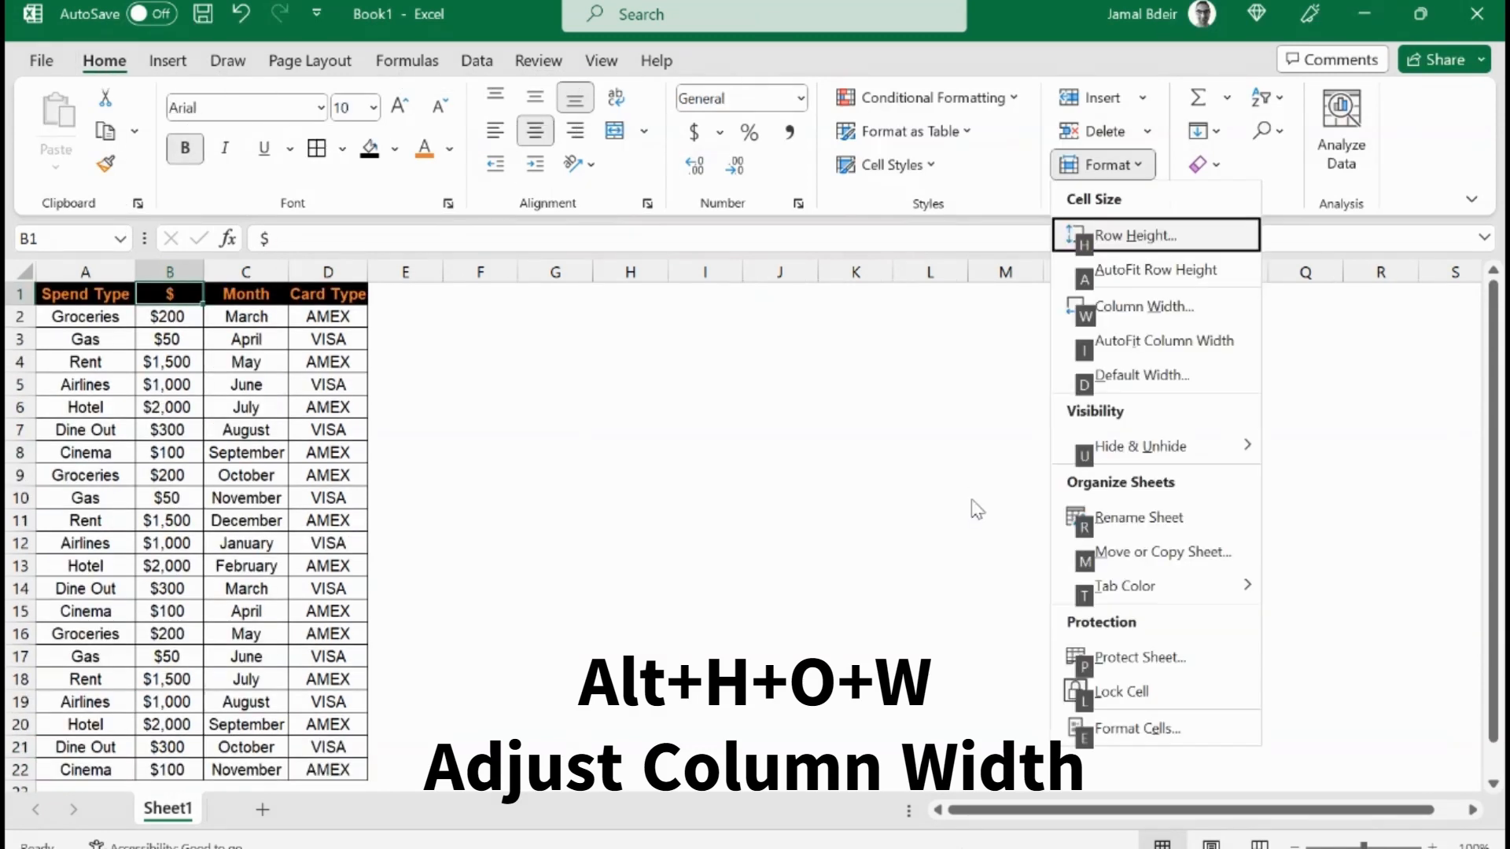
type("w")
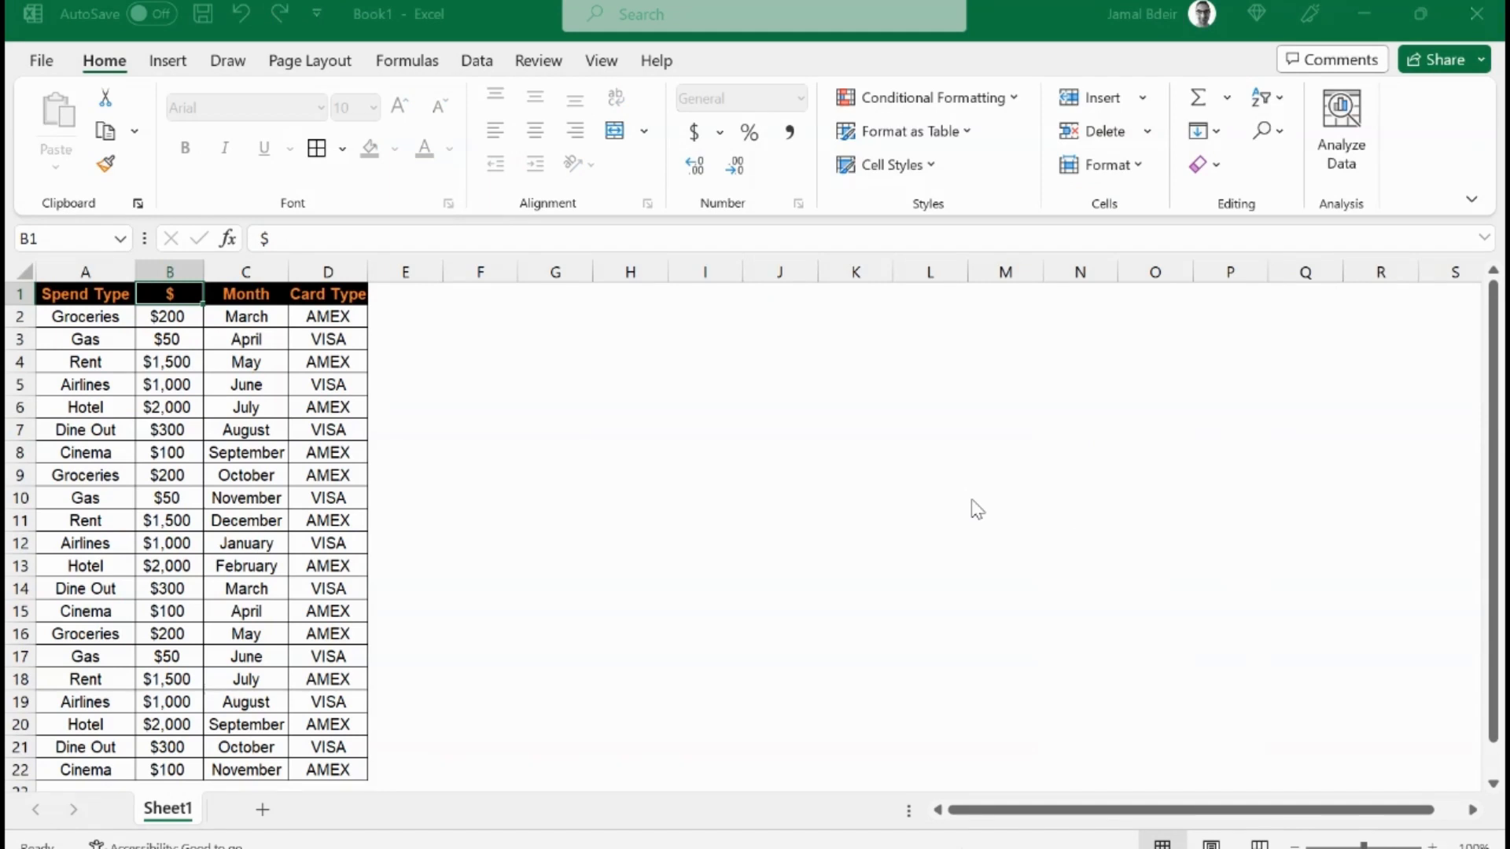
type("12")
key("Return")
key("Down")
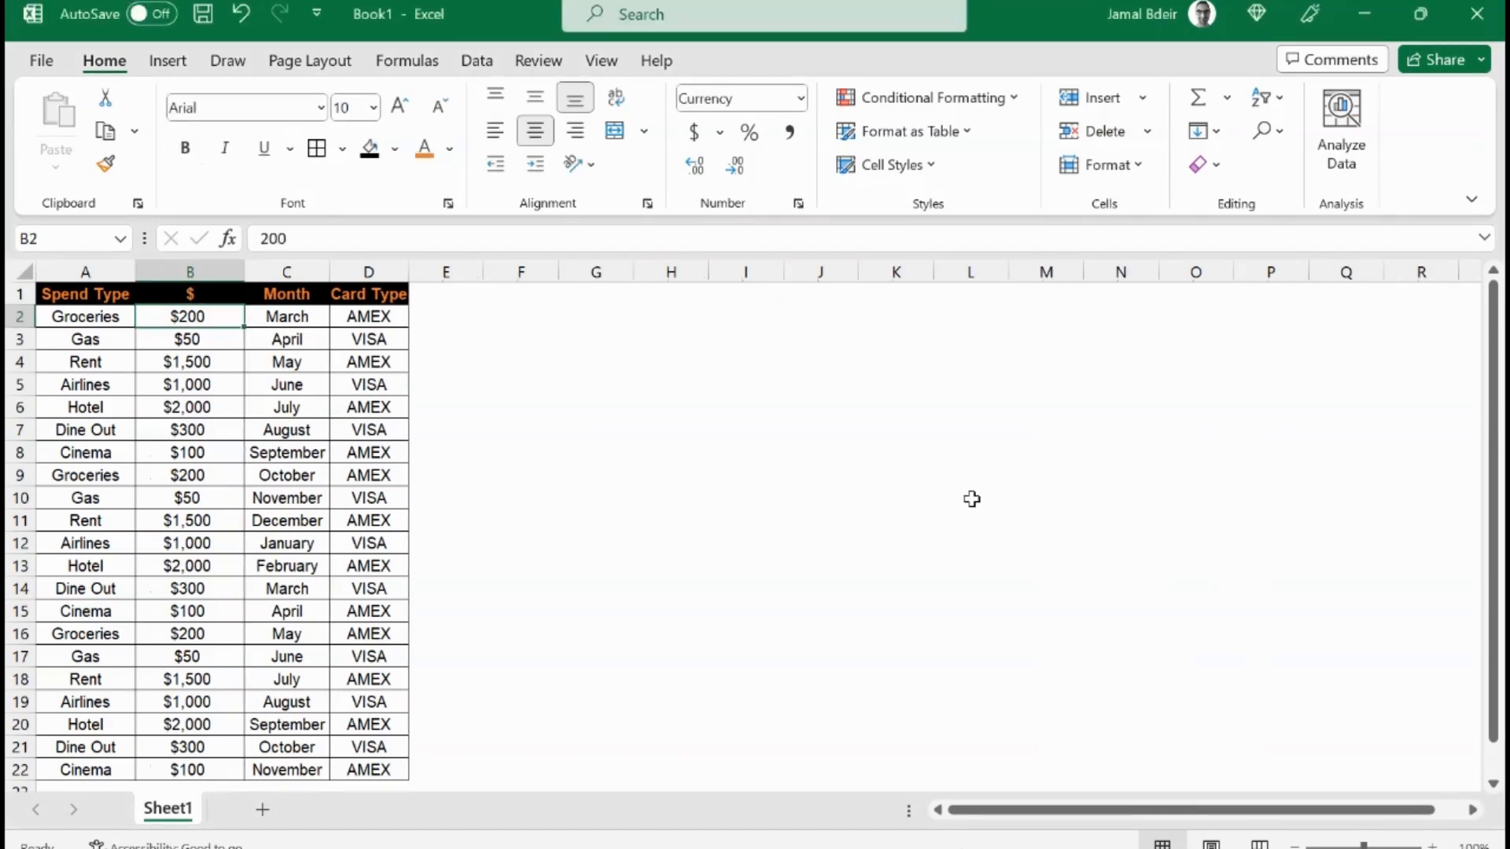
key("ctrl+Down")
key("Down")
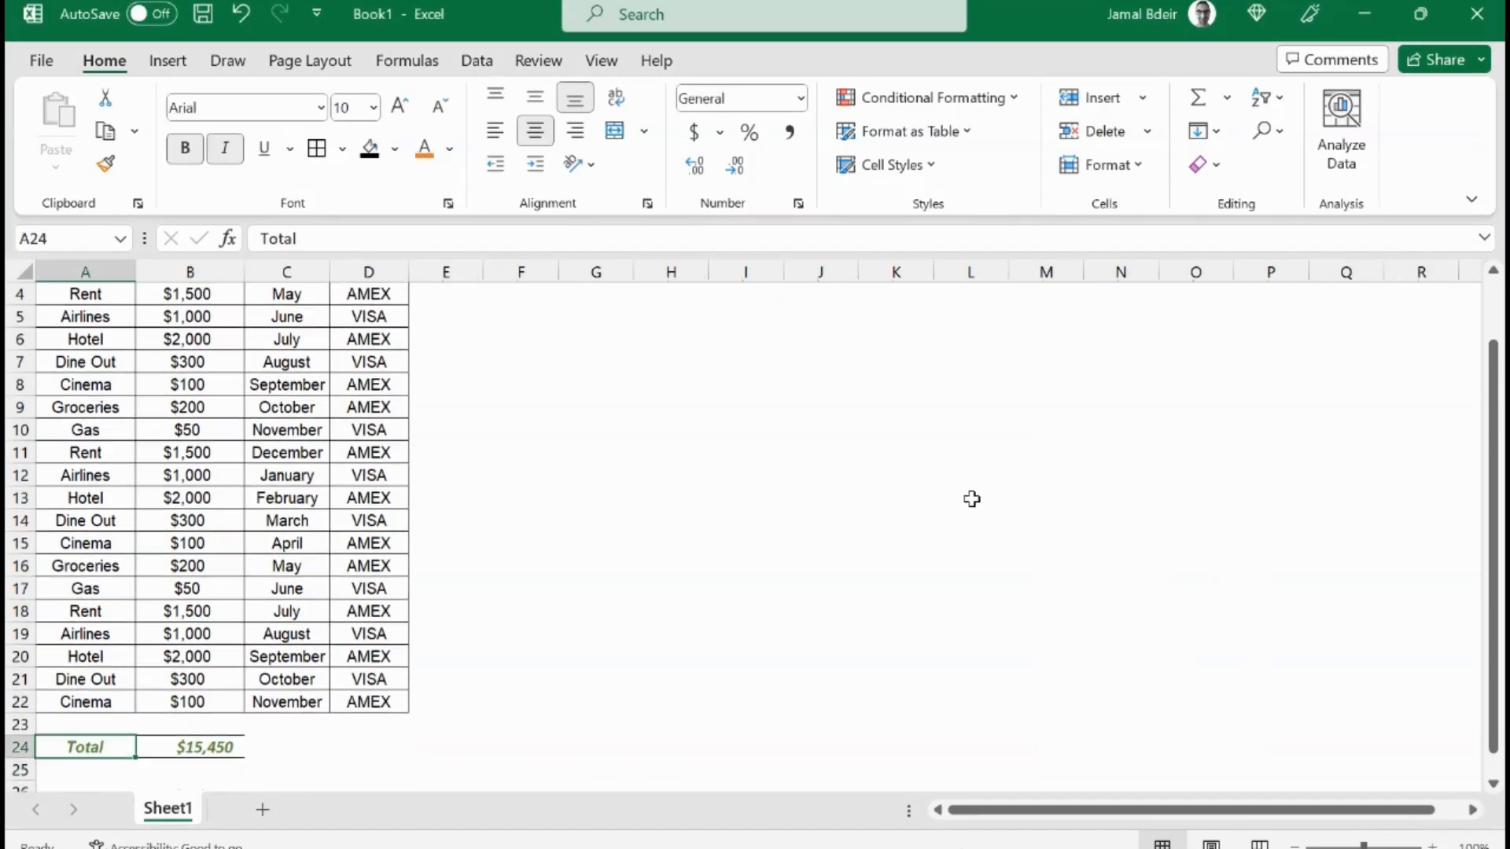
key("Right")
key("alt")
key("Escape")
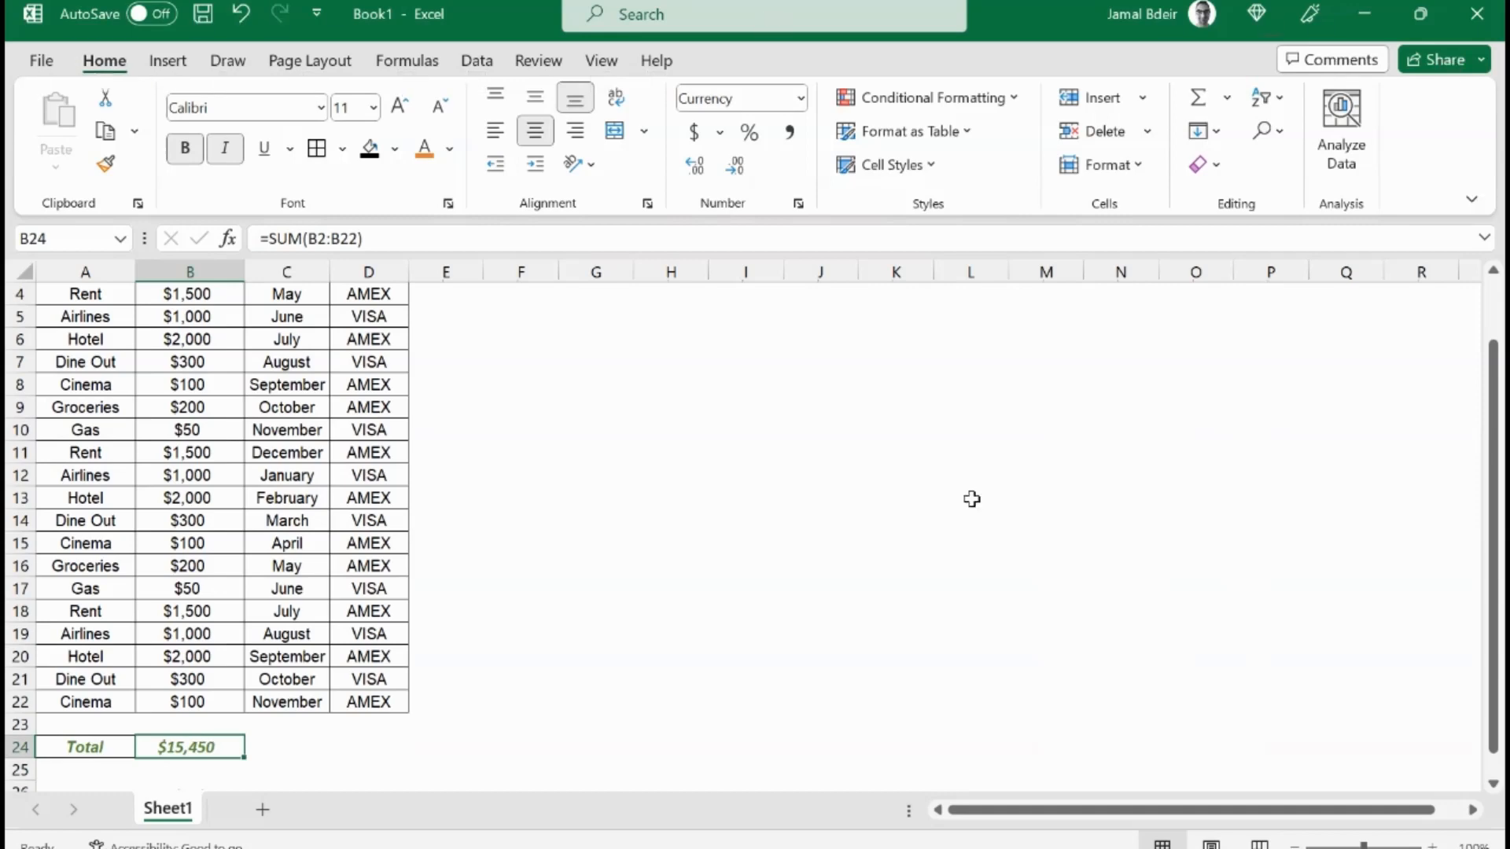
key("Up")
key("ctrl+Up")
key("ctrl+Up")
key("ctrl+Down")
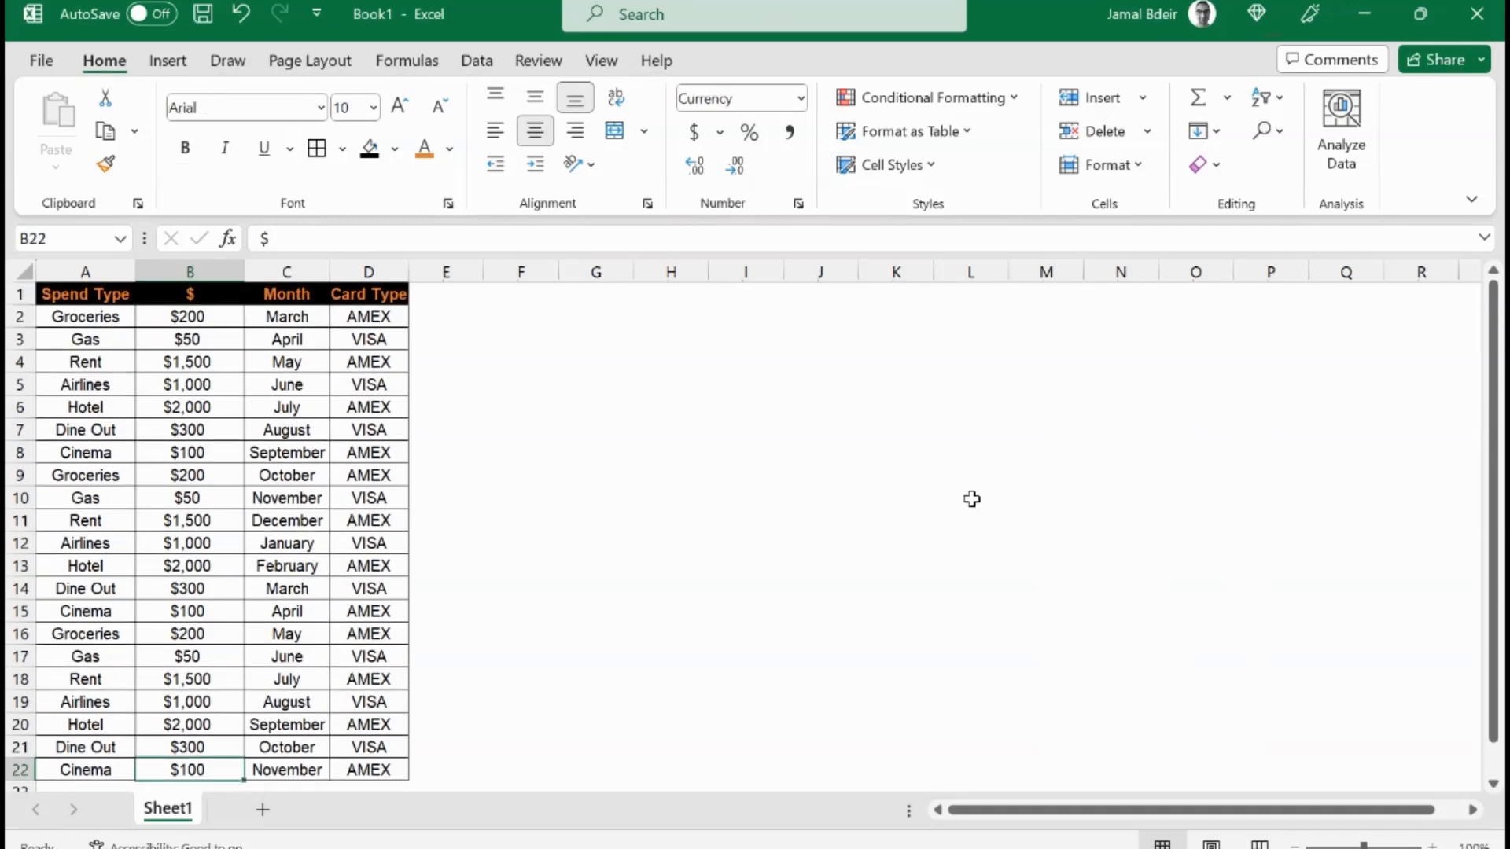
Step: Copy the Total row's formatting from A24:B24 onto the Total in QAR row A25:B25 with Format Painter
key("Down")
key("Down")
key("Down")
key("Left")
key("Up")
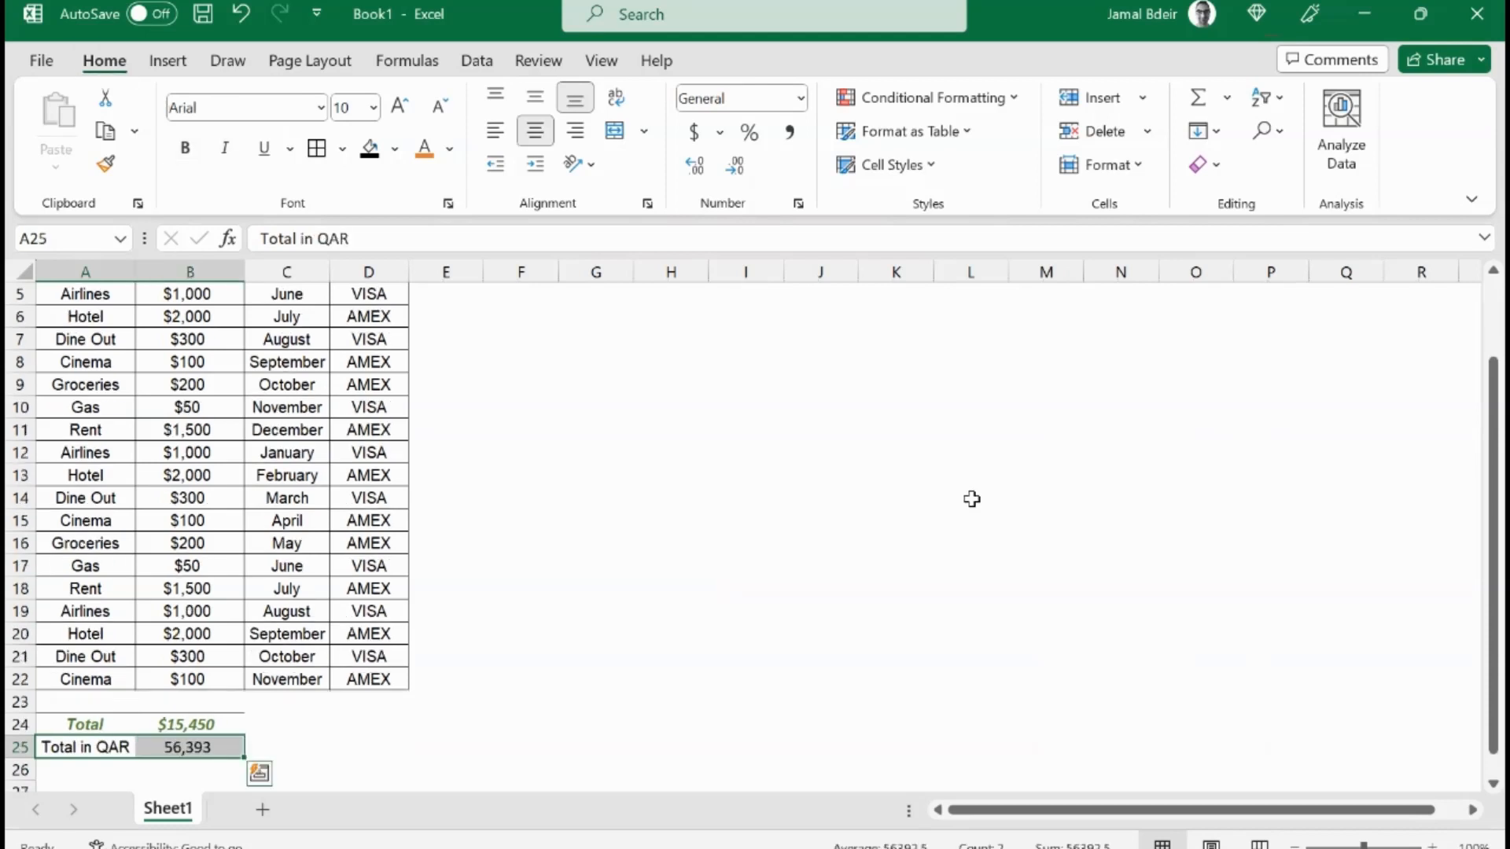
key("shift+Left")
key("Up")
key("shift+Right")
key("alt+h")
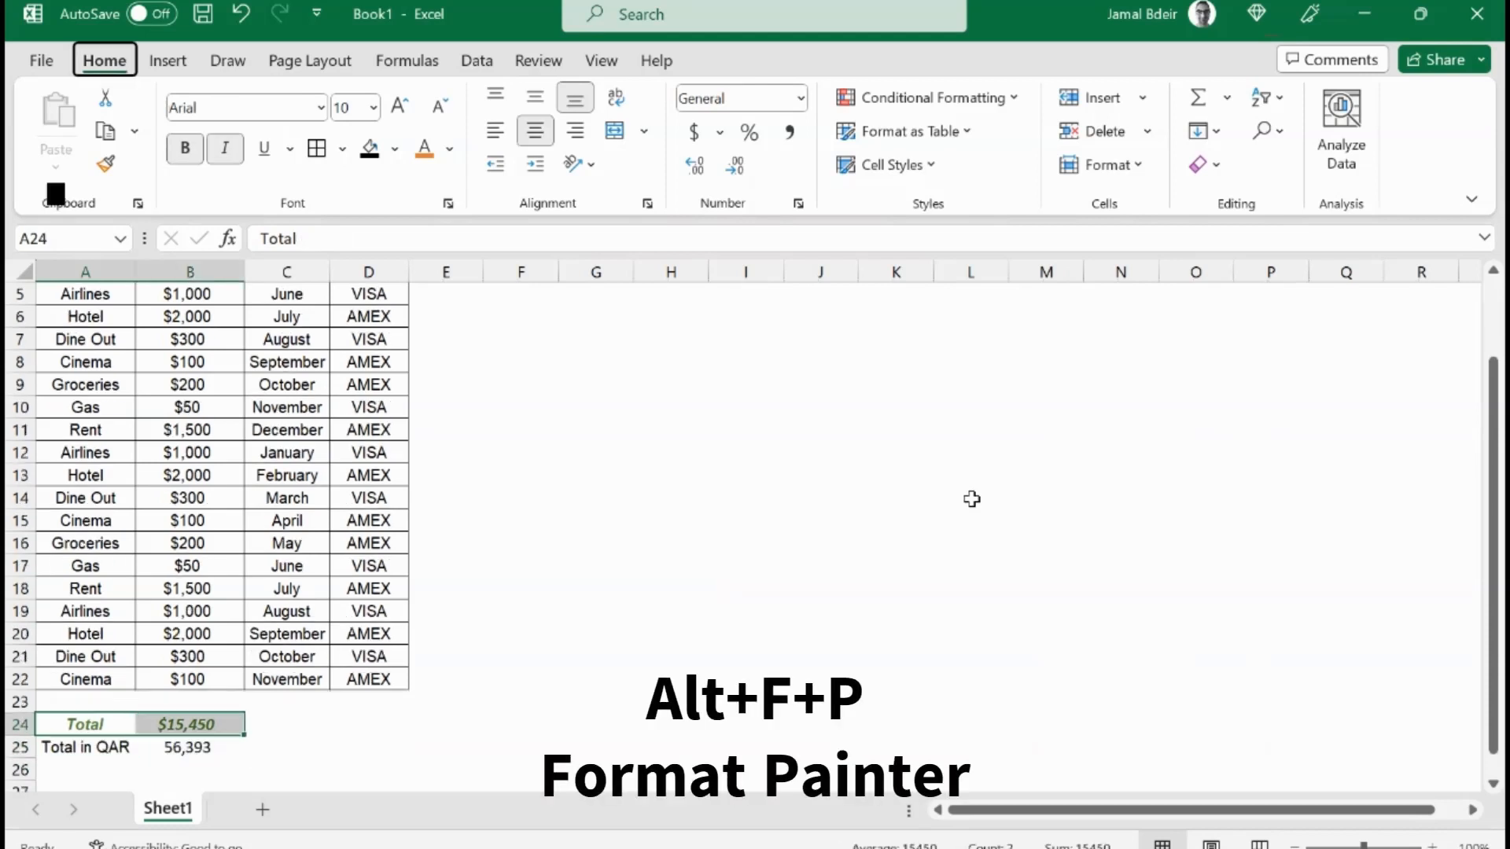
key("f")
key("p")
key("Down")
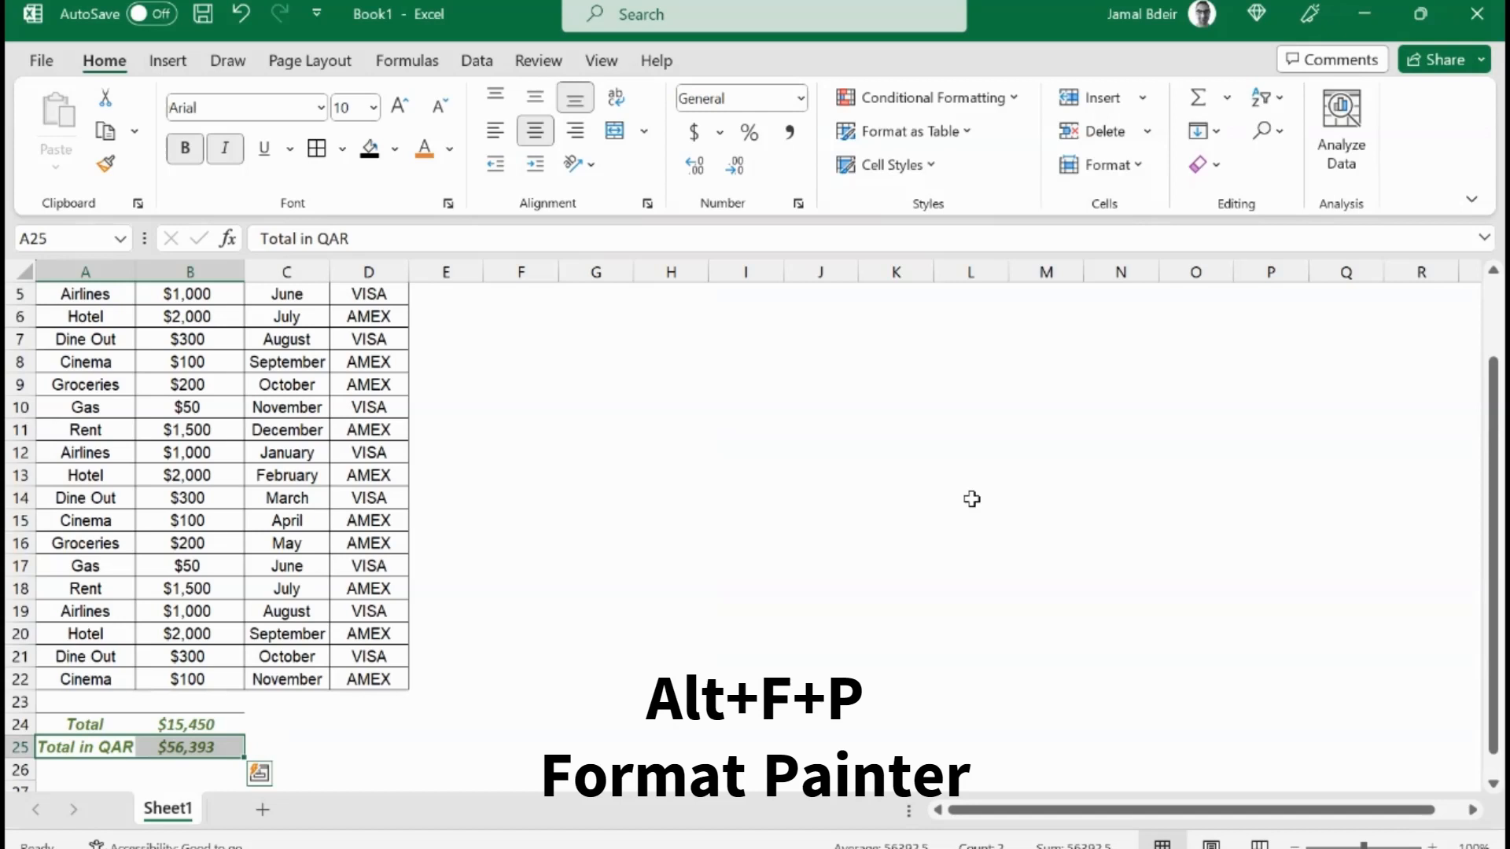
key("Right")
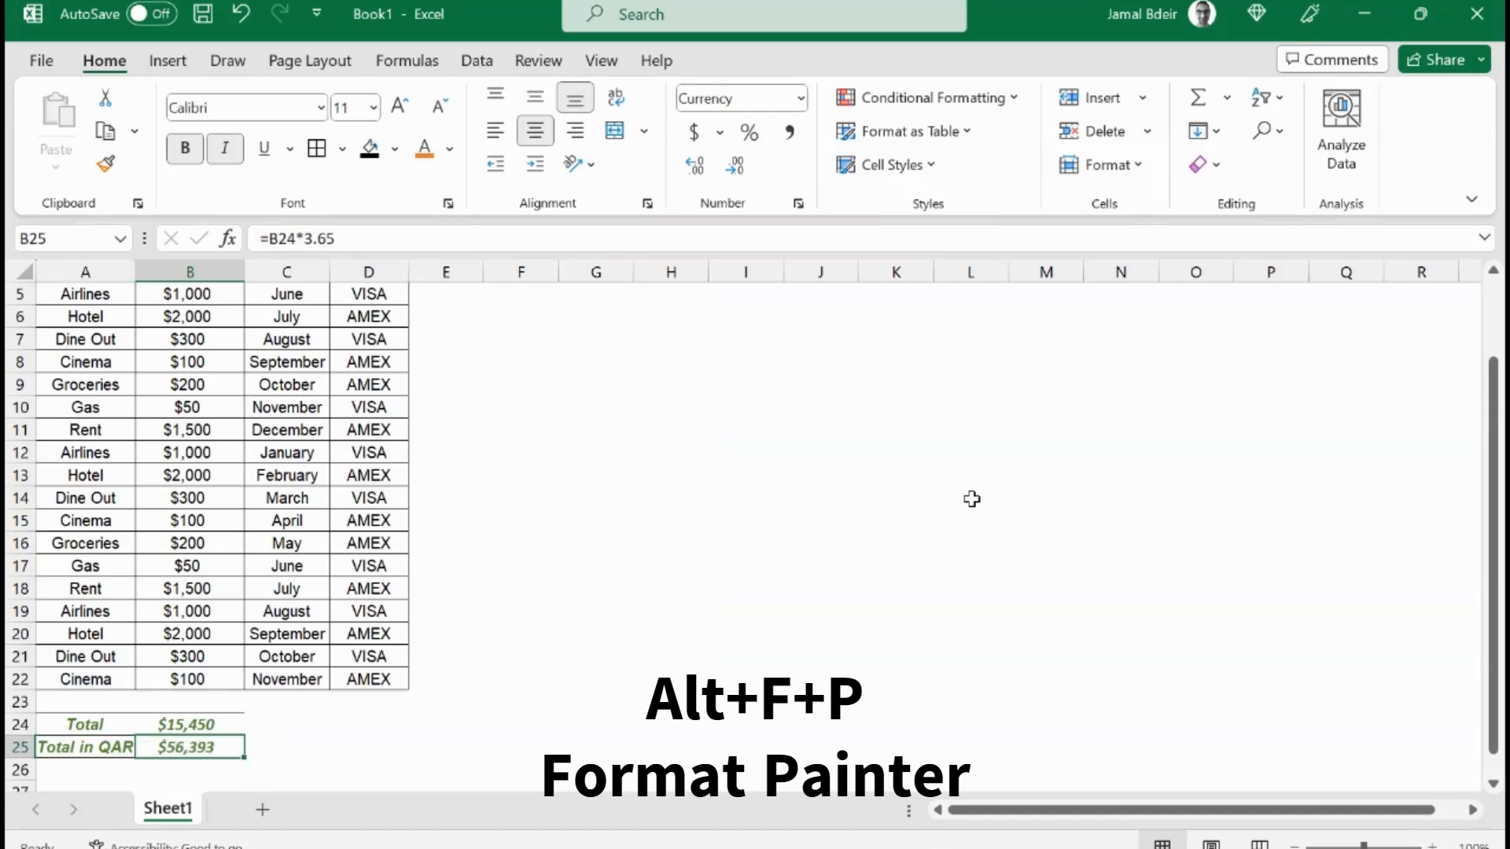
Step: Change the number format of cell B25 to Number with a thousands separator and no decimals
key("alt")
key("h")
key("f")
key("m")
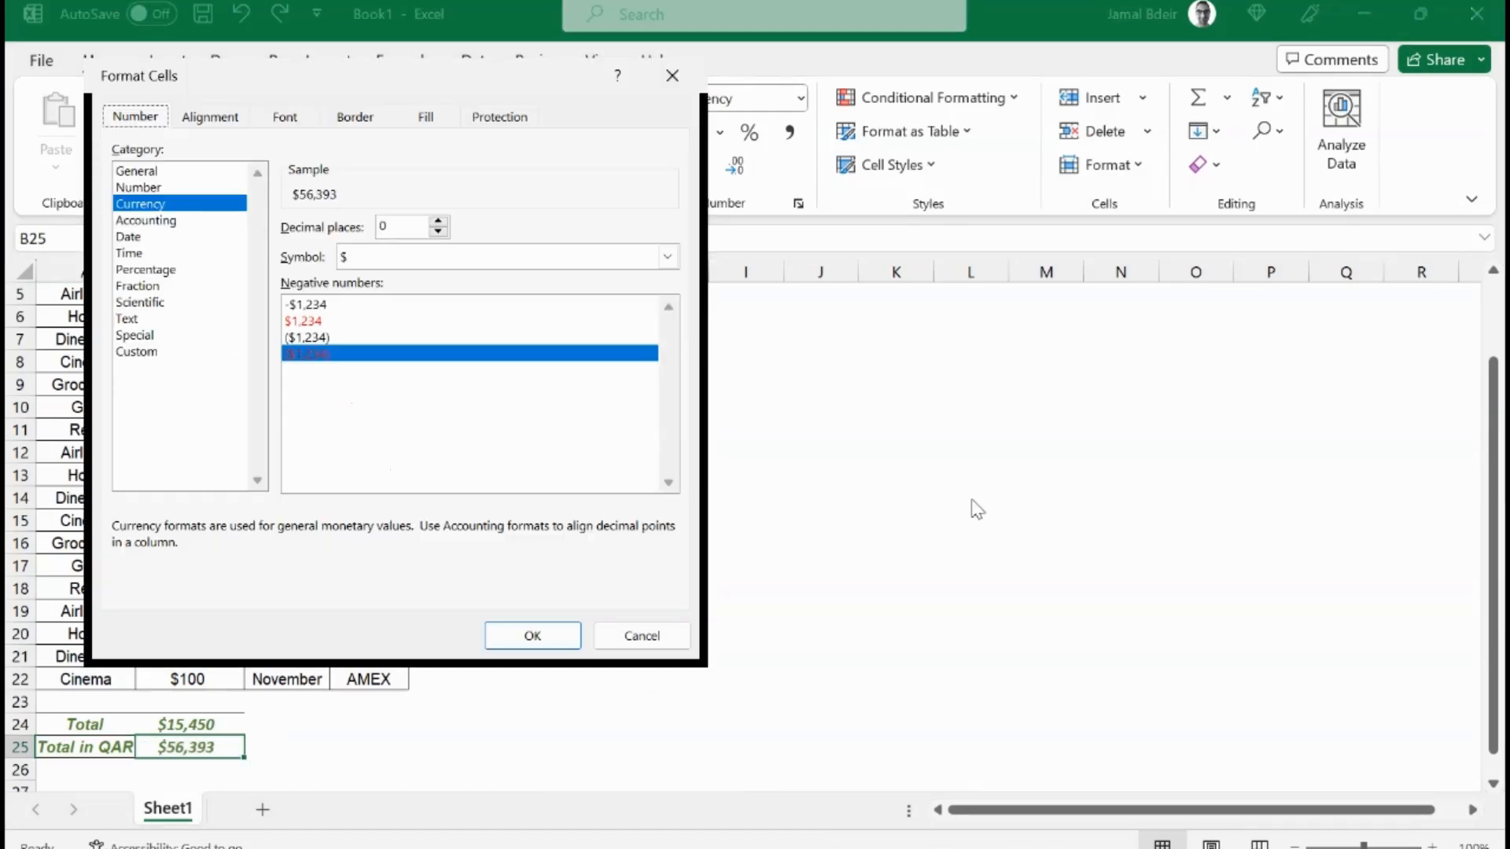
key("Tab")
key("Up")
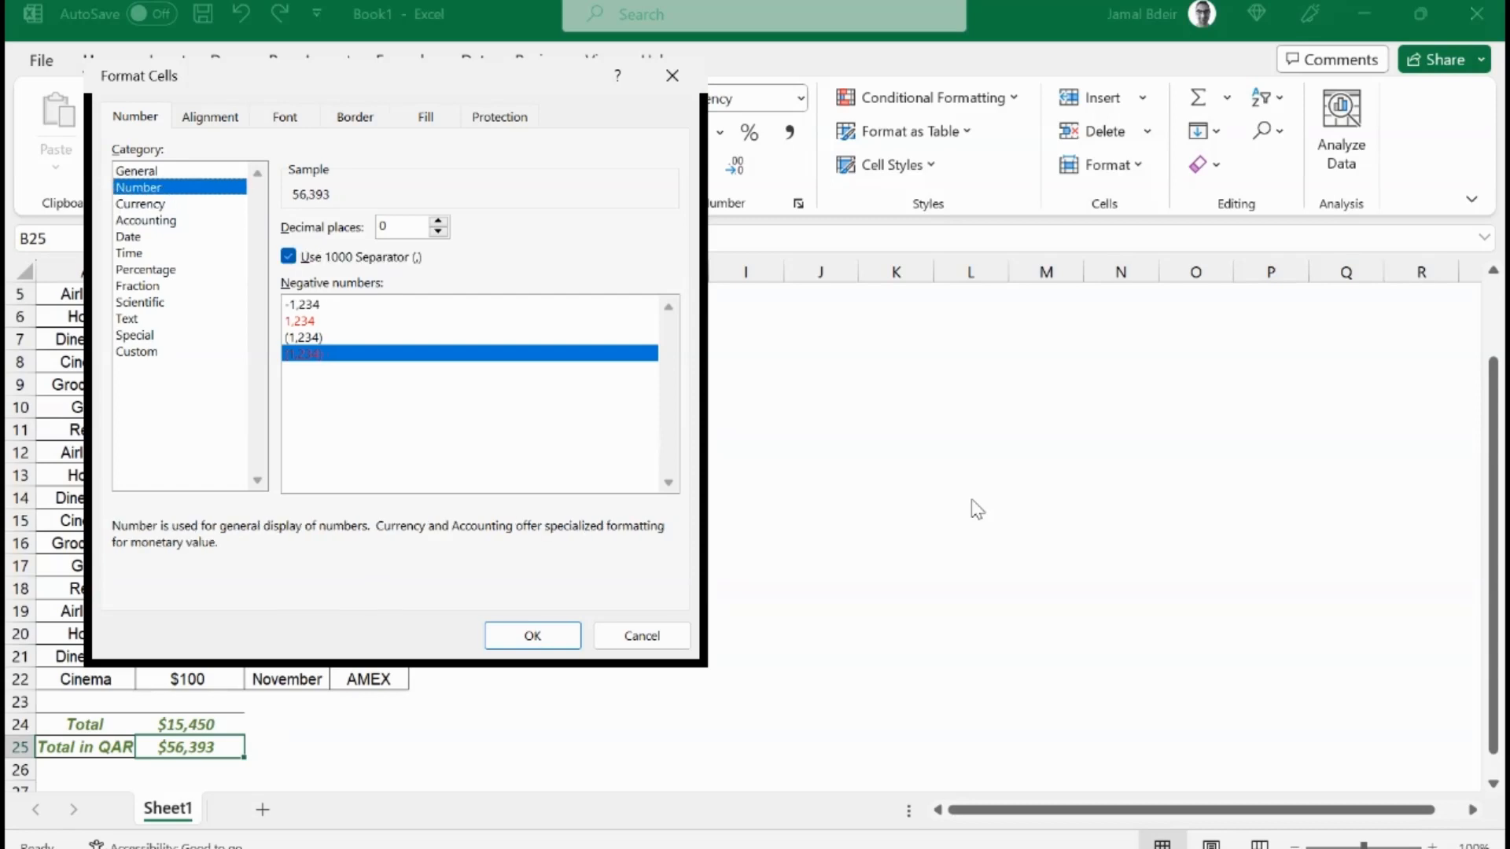
key("Tab")
key("Return")
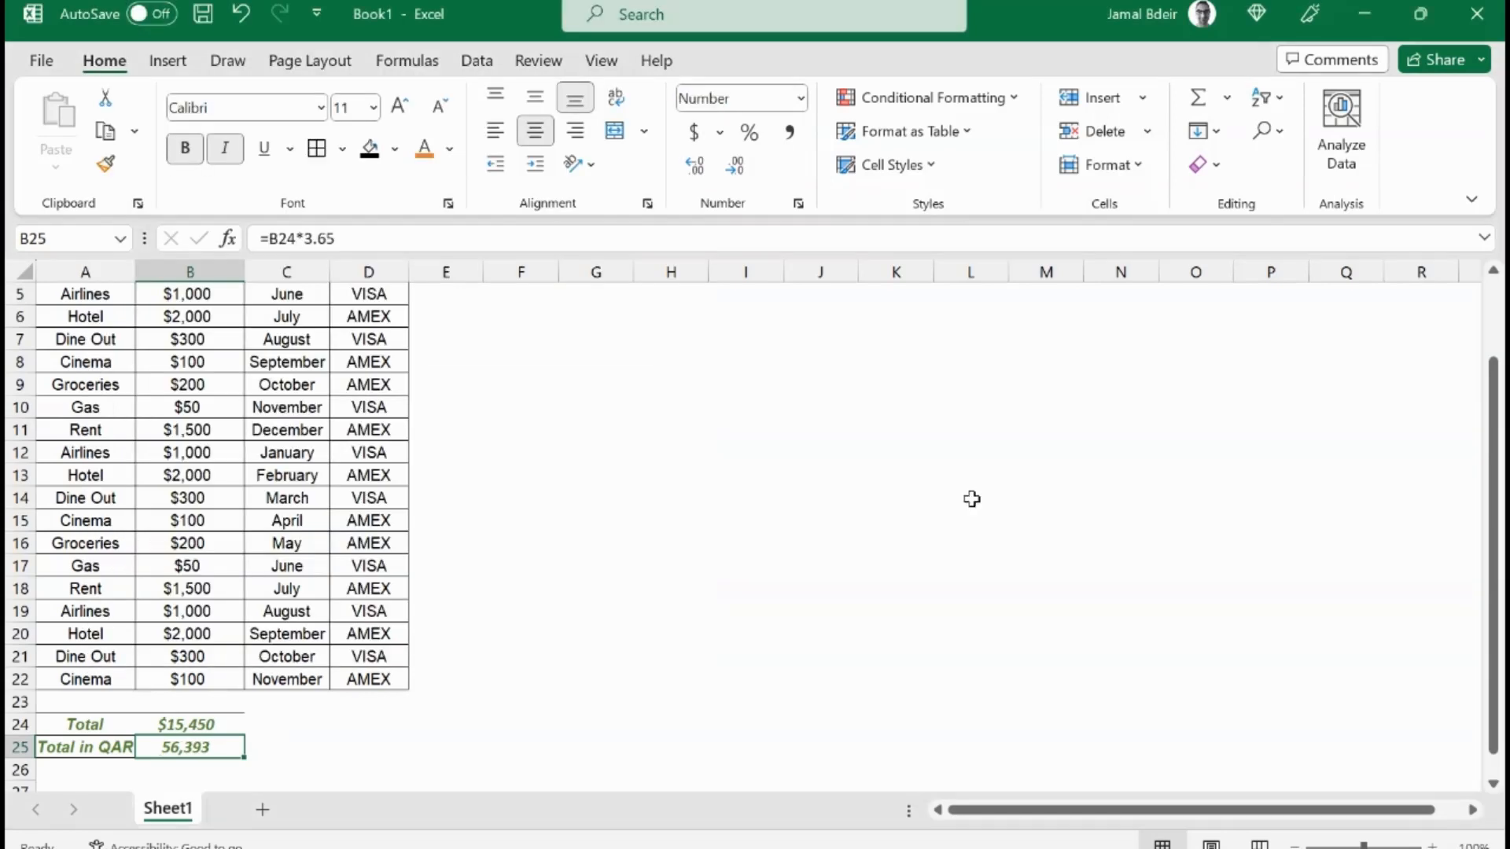
Step: Select the table range A1:D22 and open the Custom Sort dialog
key("Right")
key("Right")
key("Up")
key("Up")
key("Up")
key("Up")
key("Up")
key("Up")
key("Up")
key("Up")
key("Up")
key("Up")
key("Up")
key("Up")
key("Up")
key("Up")
key("Up")
key("Up")
key("Up")
key("Up")
key("Up")
key("Up")
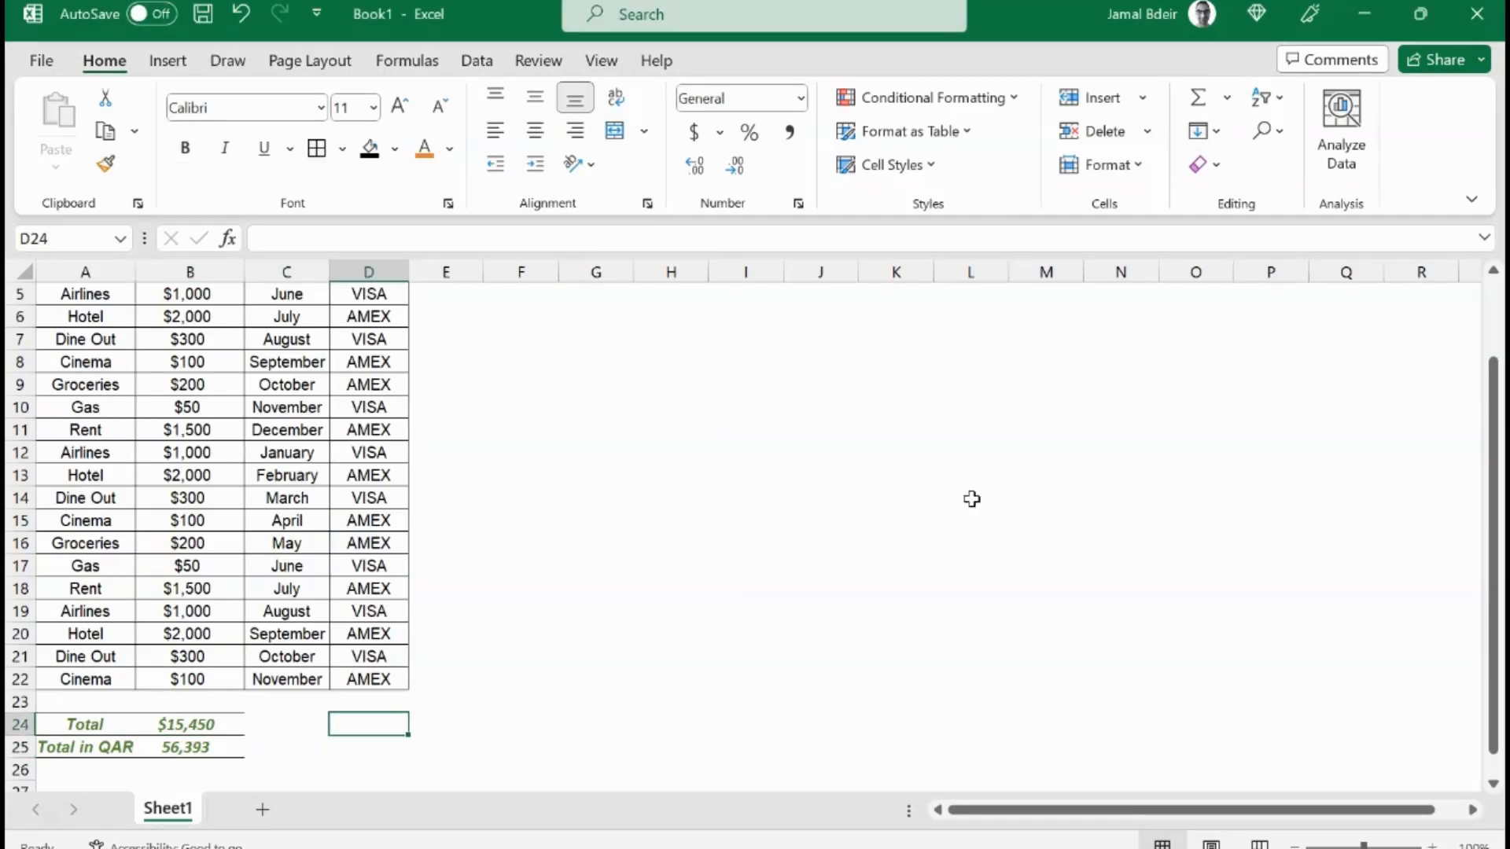
key("Left")
key("Left")
key("Left")
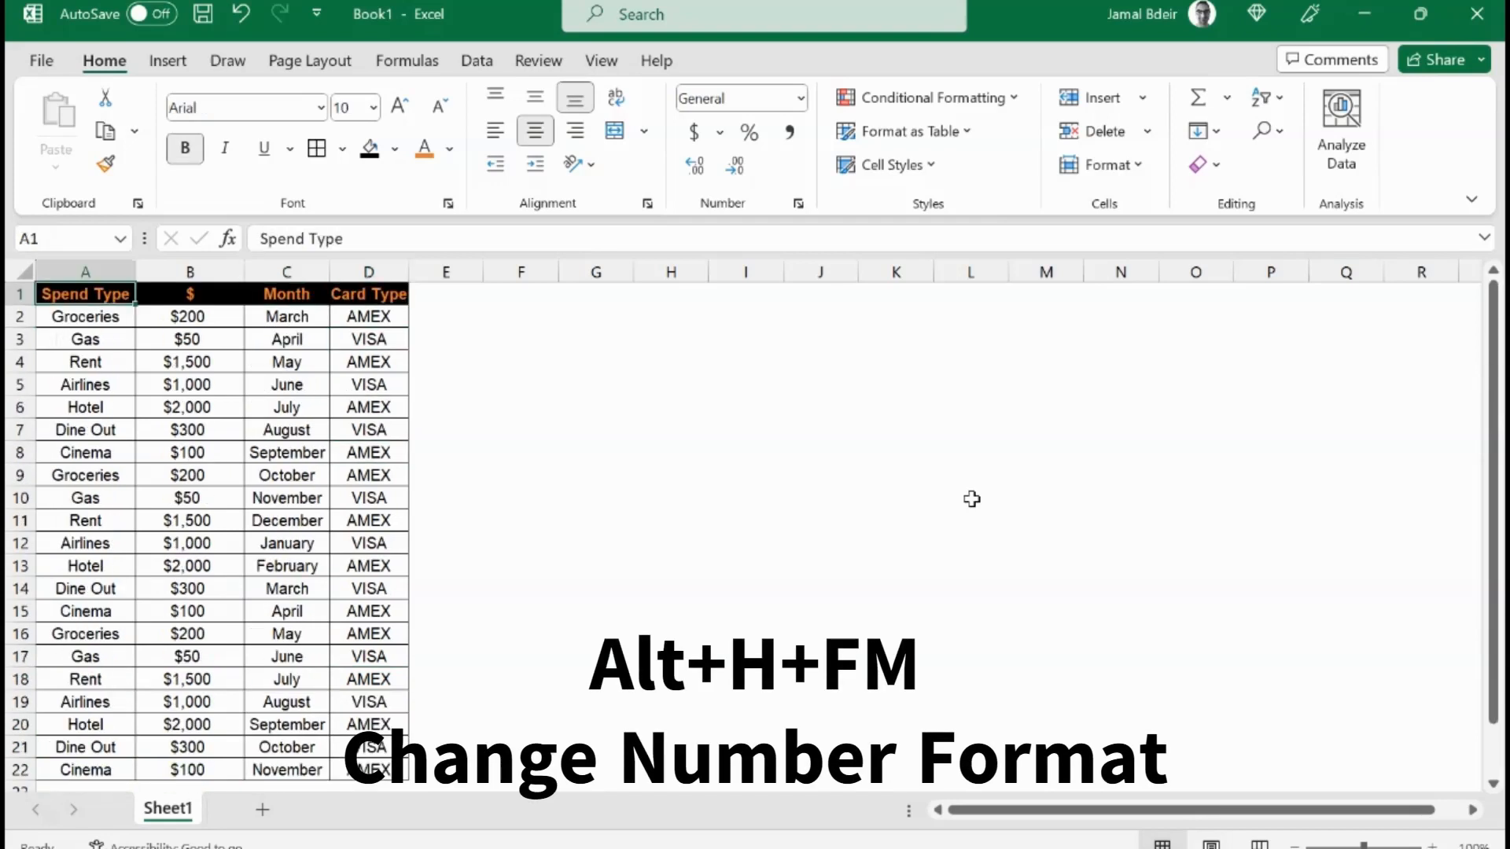
key("shift+Right")
key("shift+Right")
key("shift+Right")
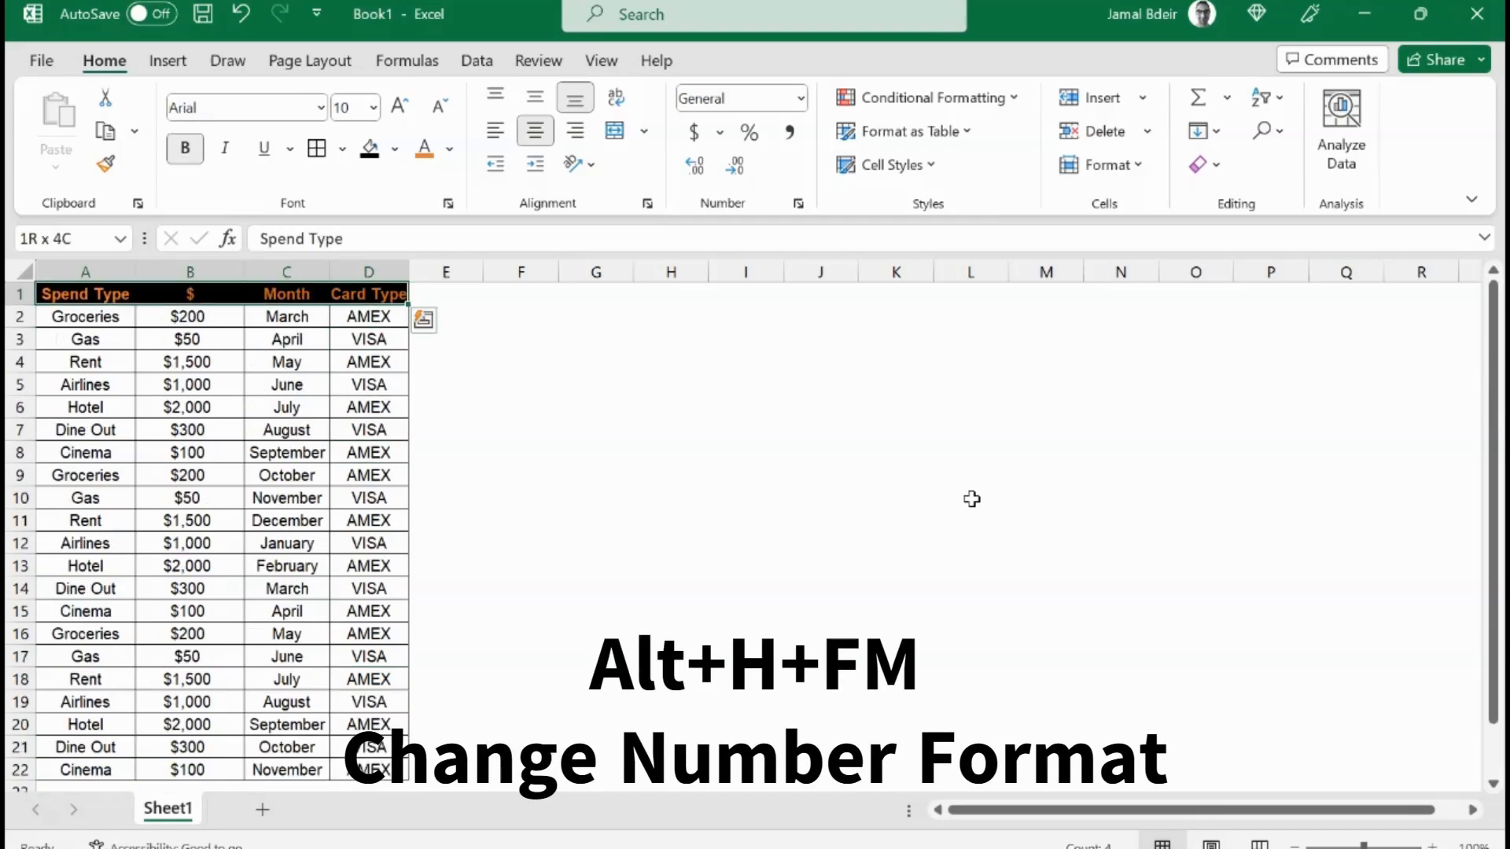
key("ctrl+shift+Down")
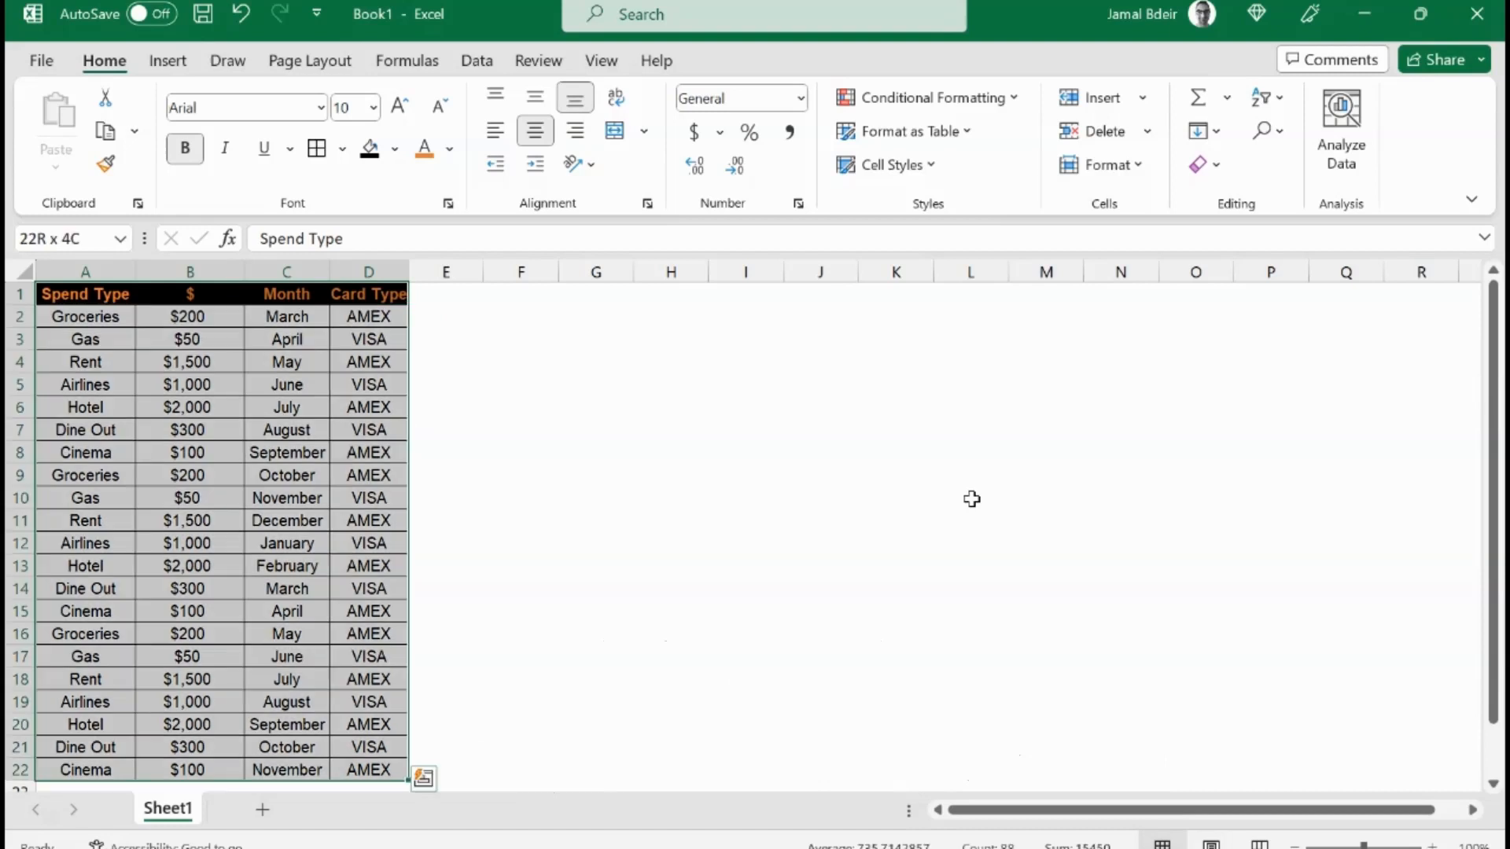
key("alt")
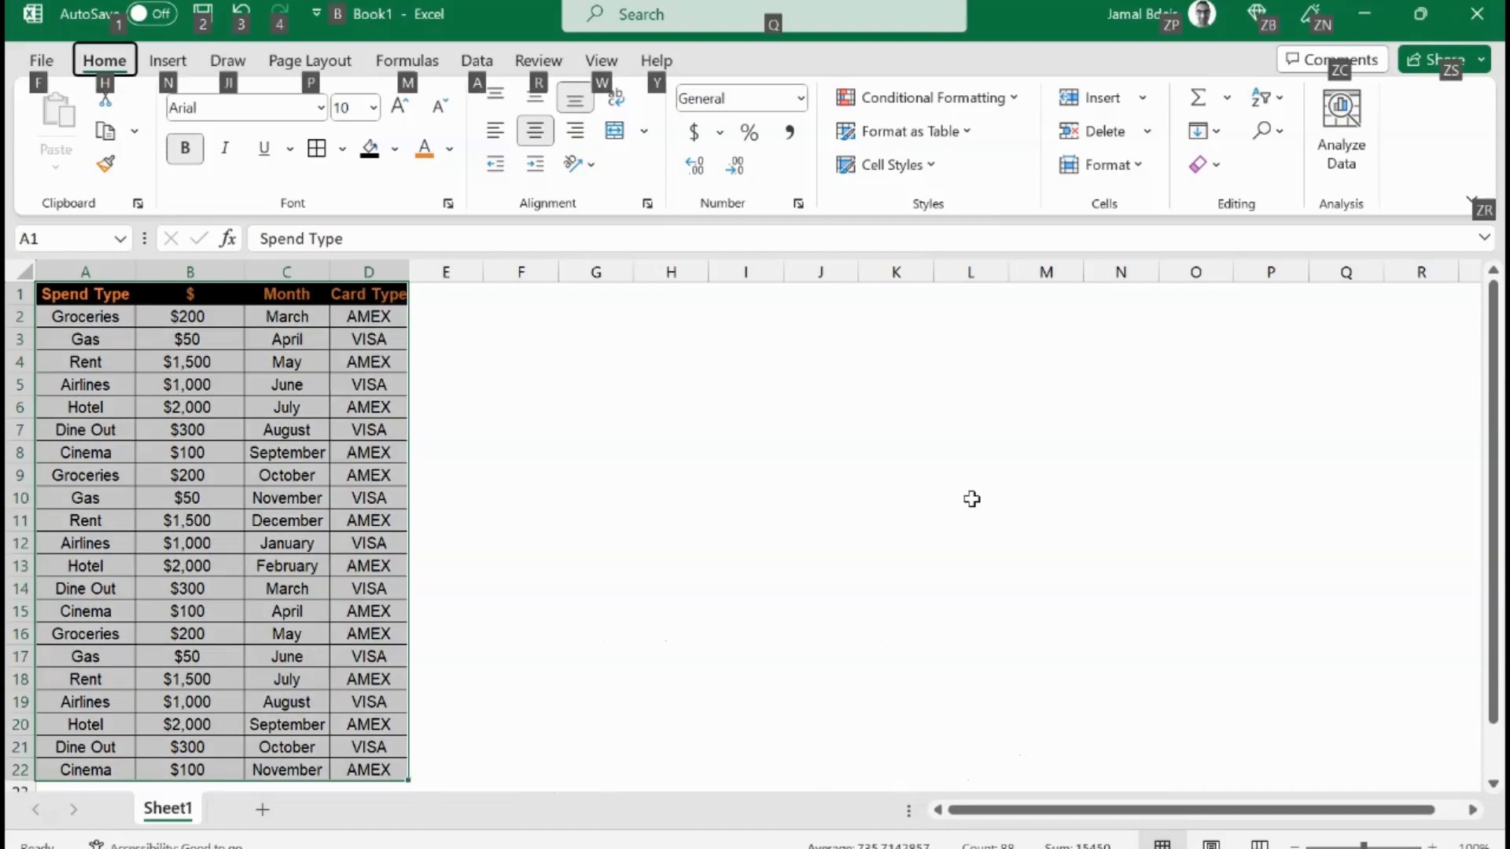
key("h")
key("o")
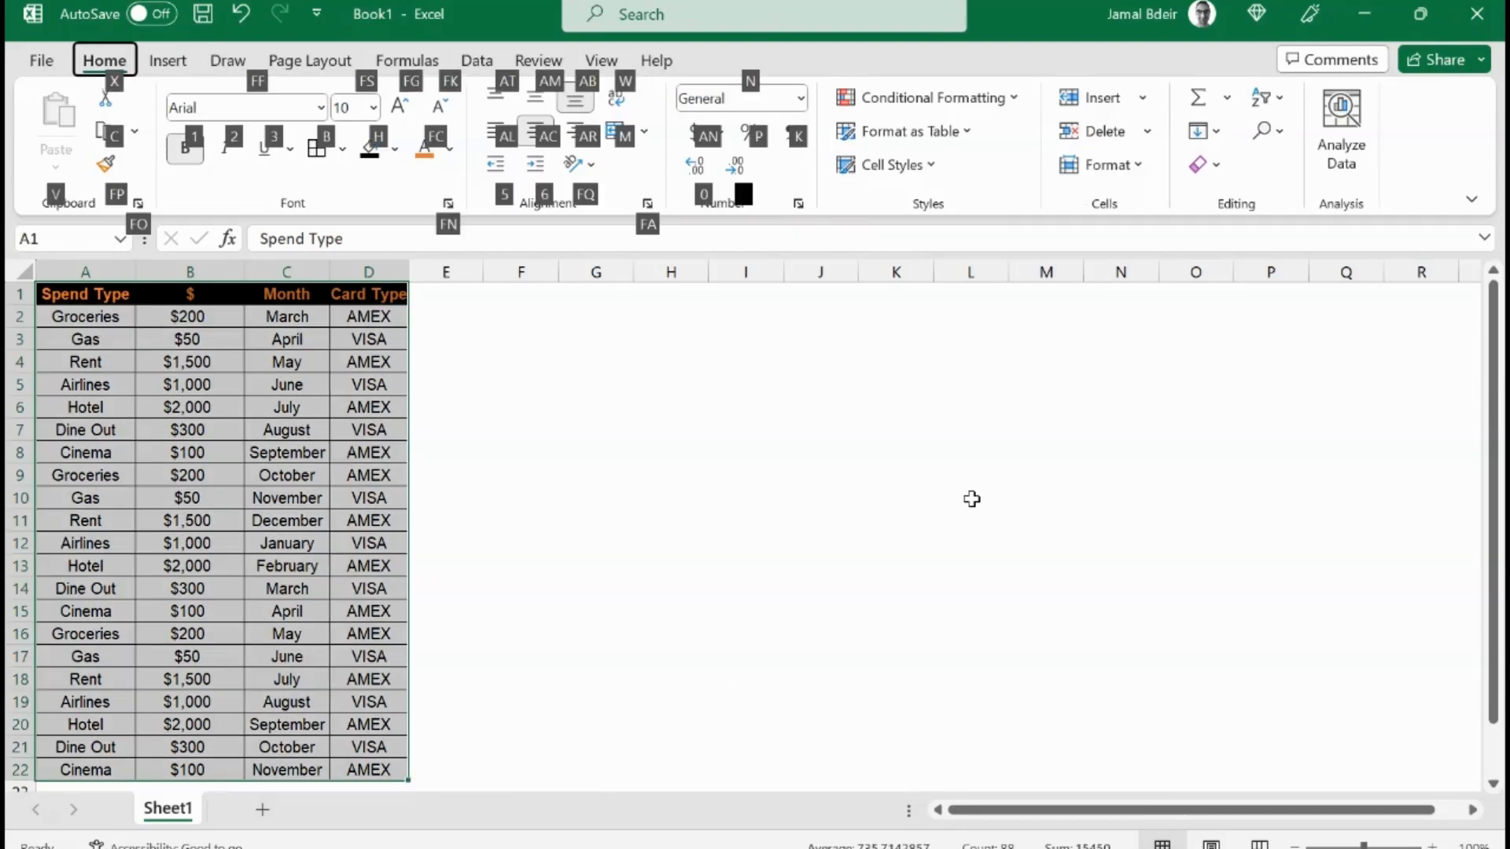
key("s")
key("u")
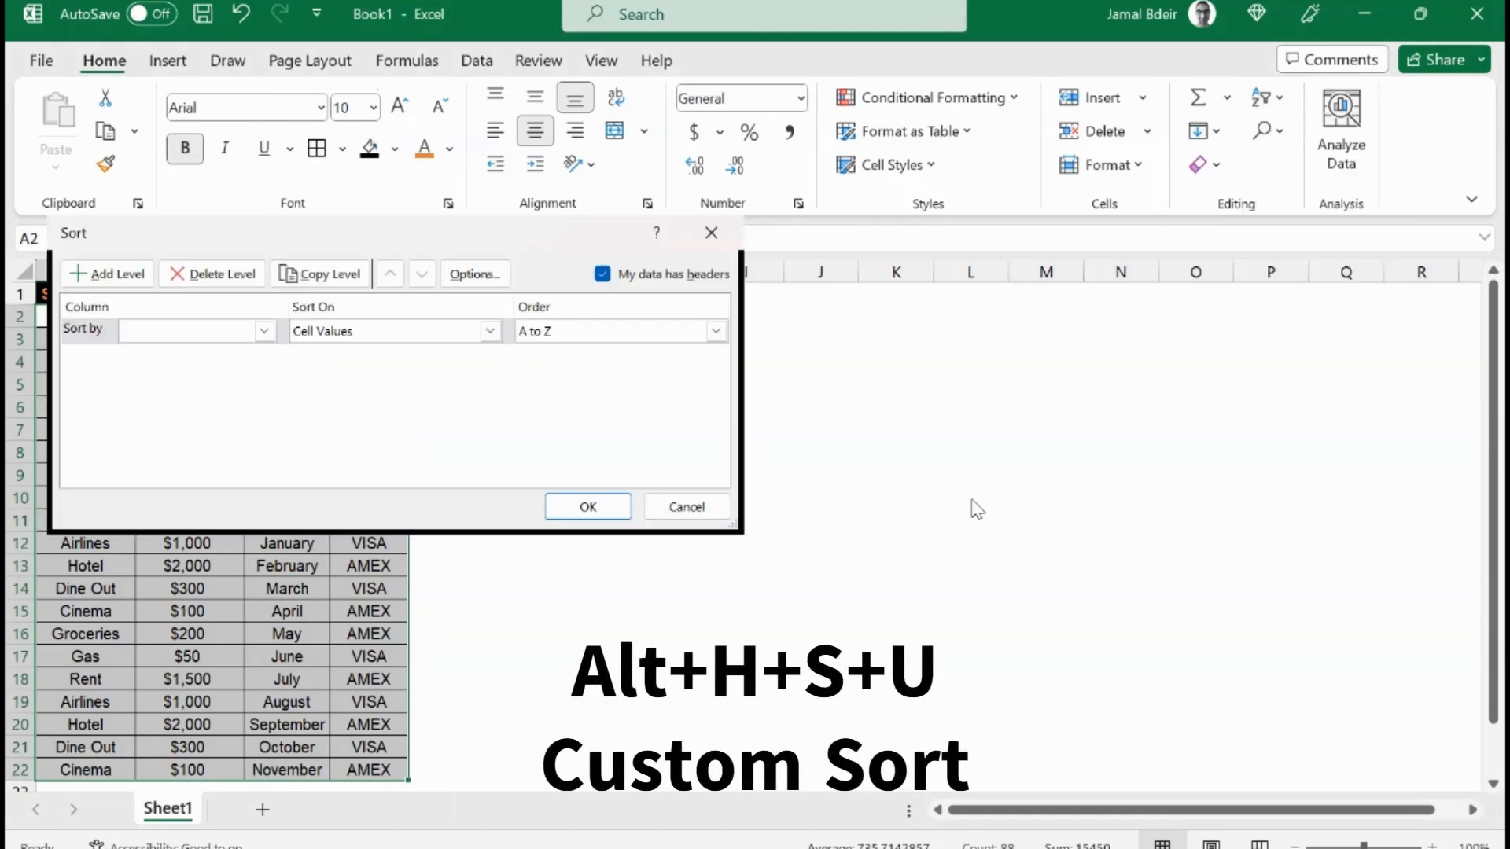
Step: Sort the table by the $ column from Largest to Smallest and confirm
key("Tab")
key("Tab")
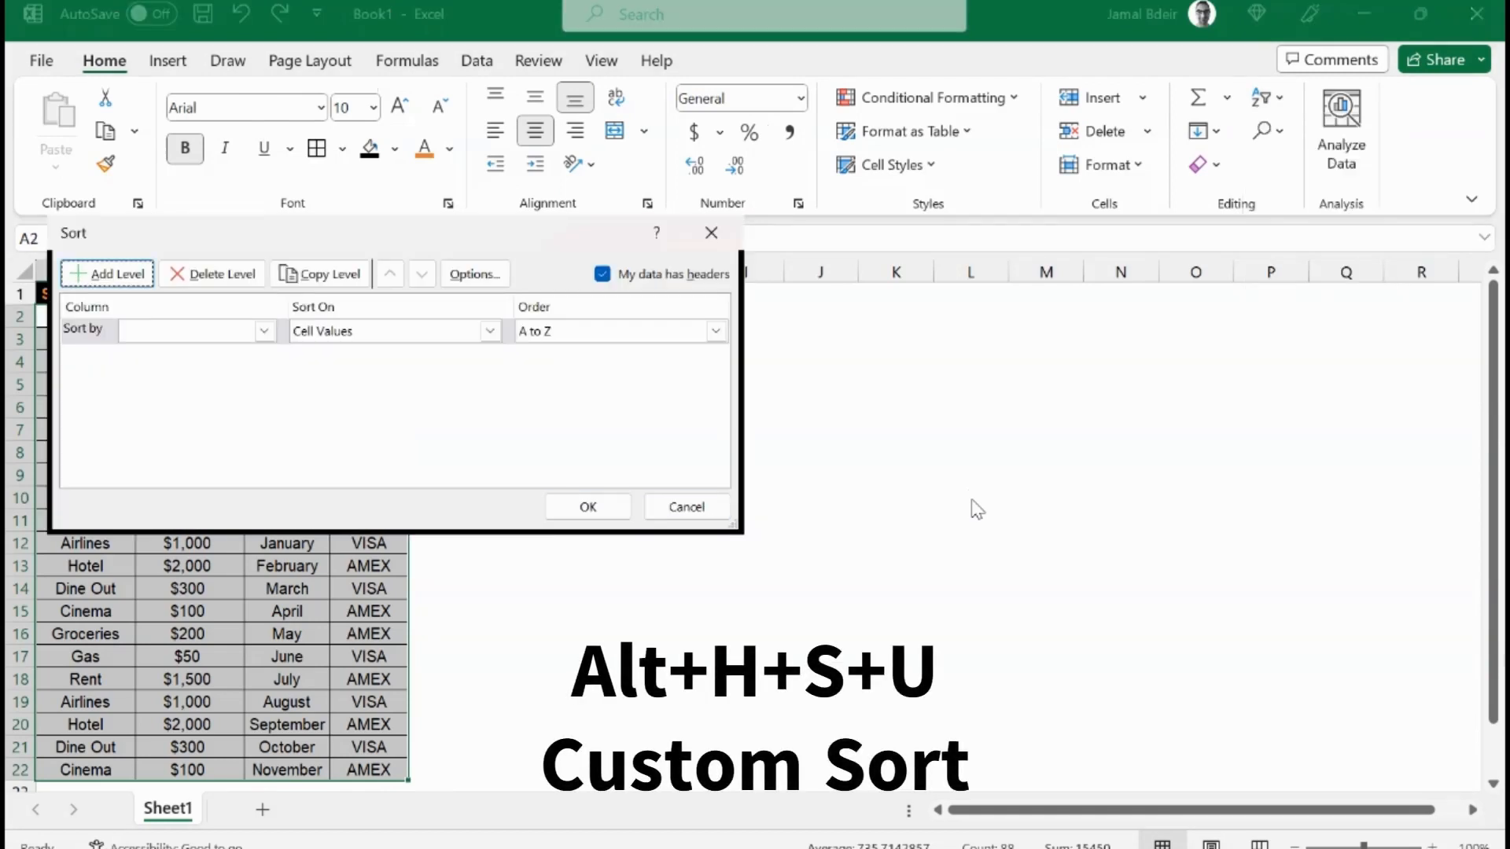
key("Tab")
key("Tab")
key("Tab")
key("Tab")
key("Tab")
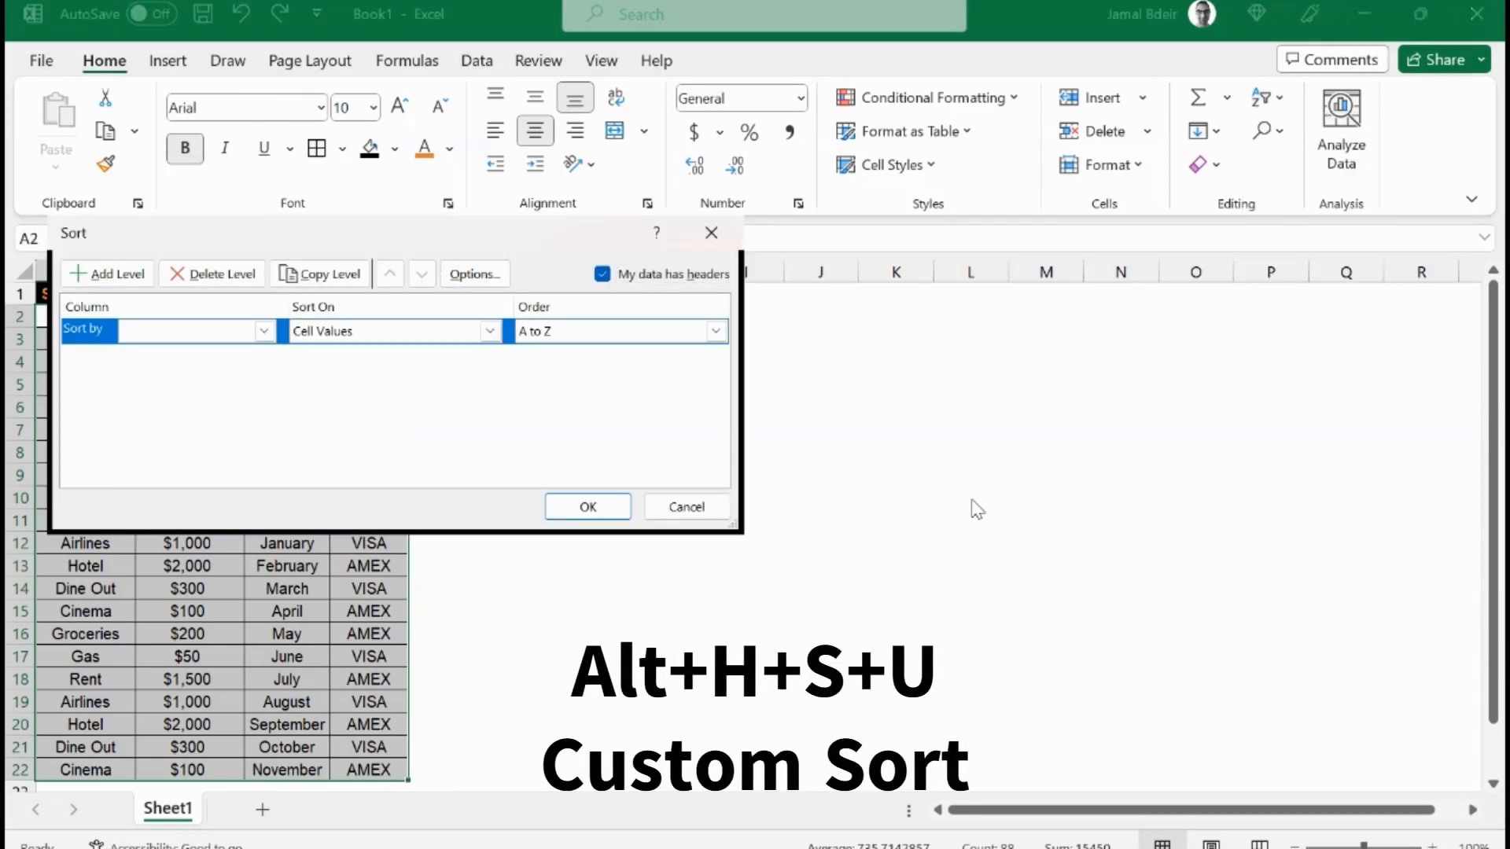
key("Tab")
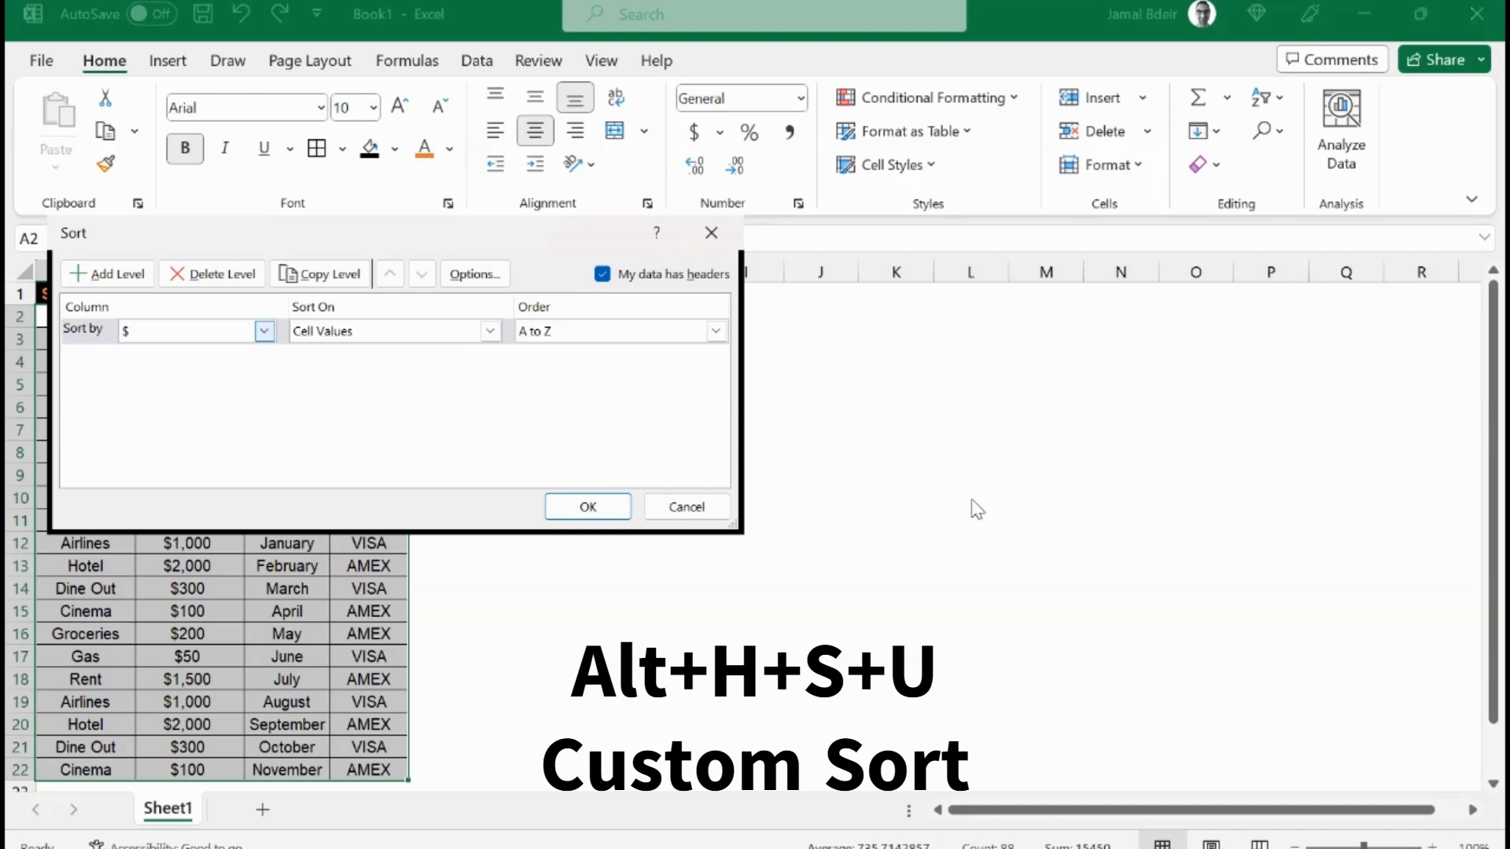
key("Tab")
key("Tab")
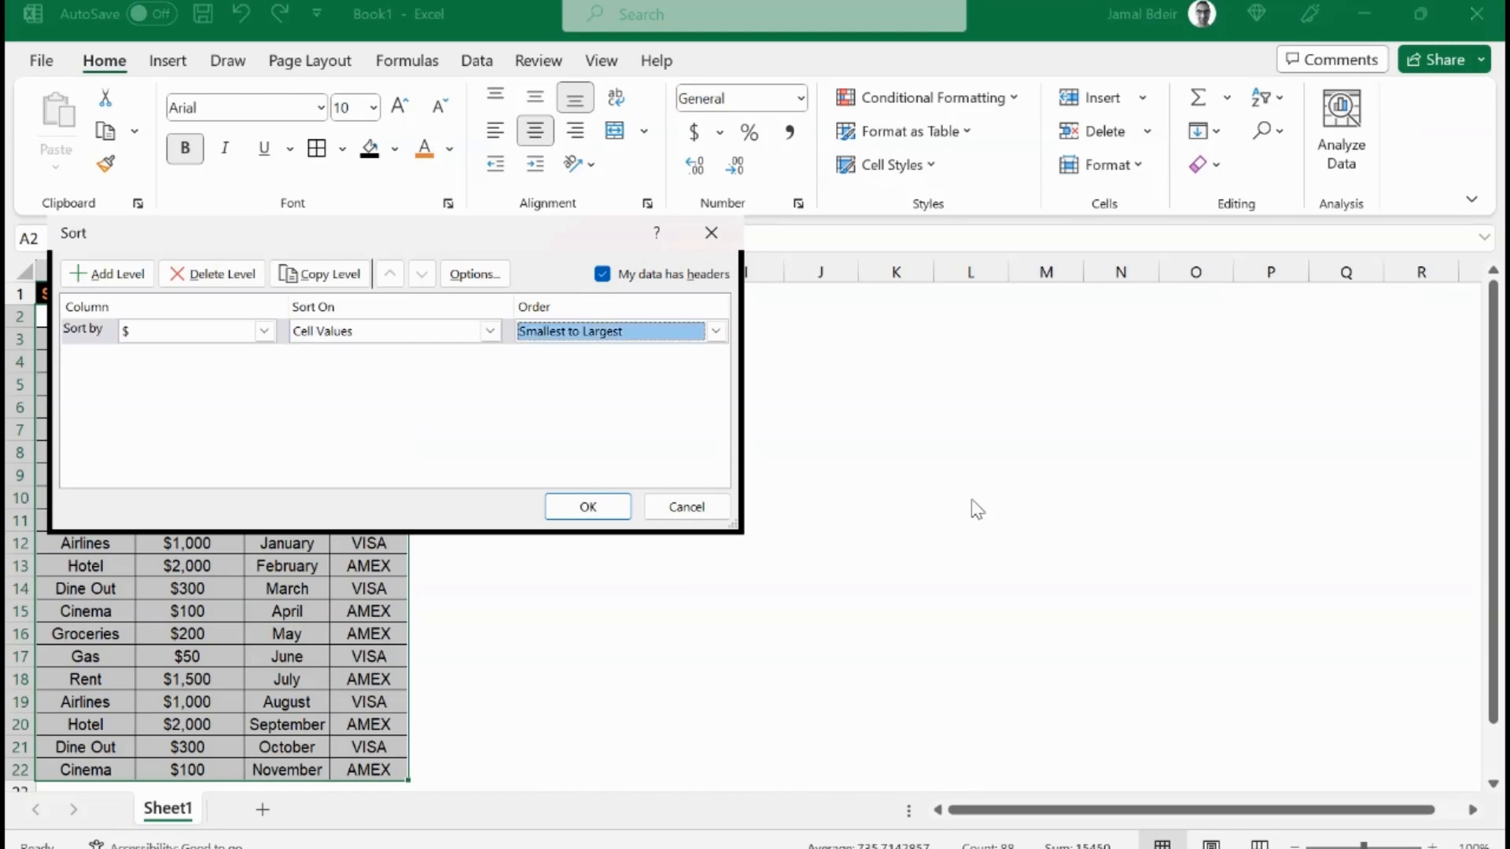
key("Down")
key("Tab")
key("Tab")
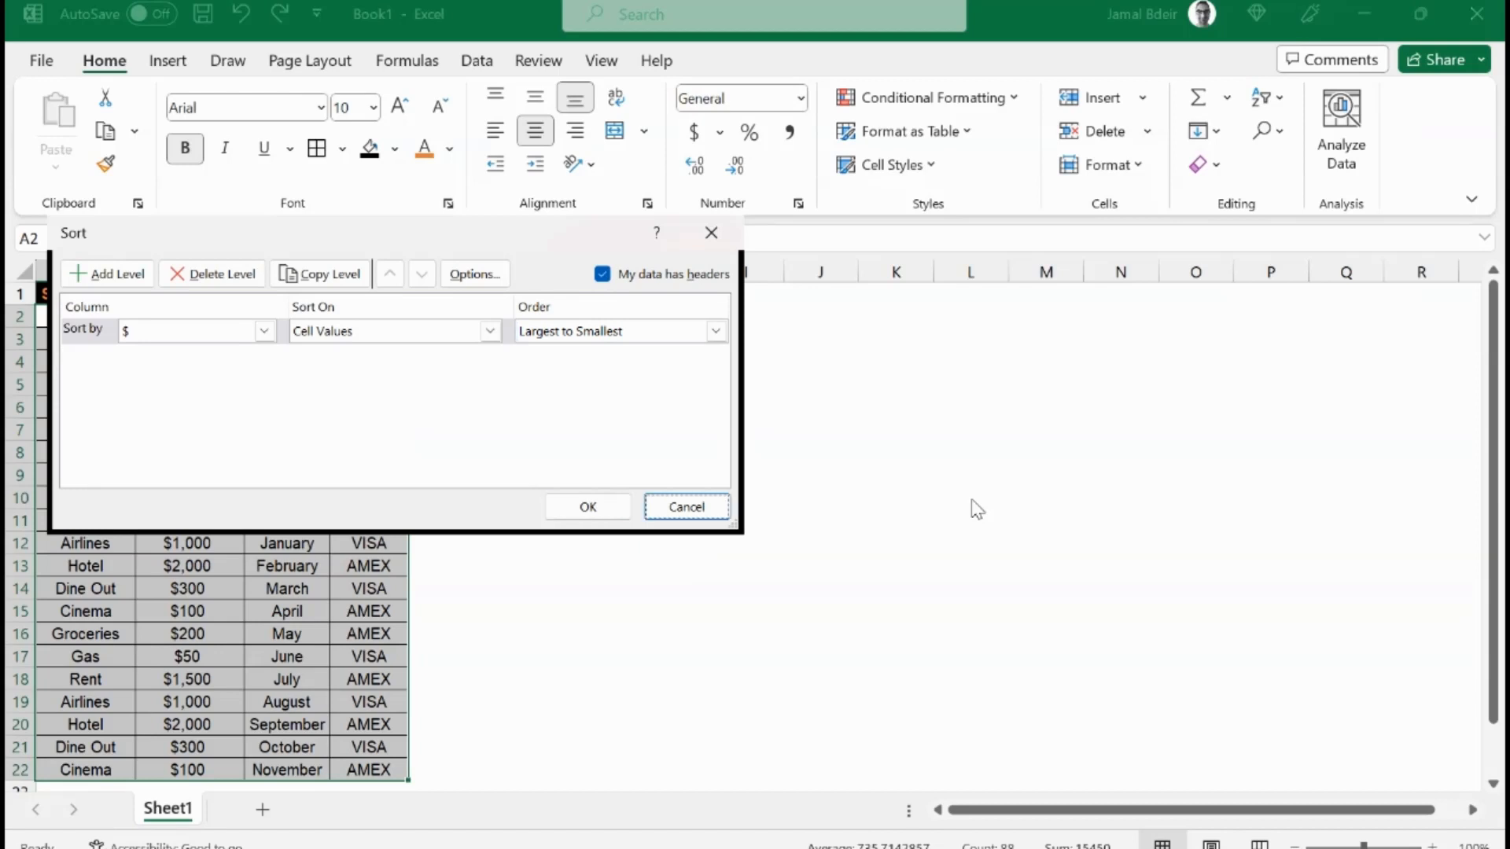
key("shift+Tab")
key("Return")
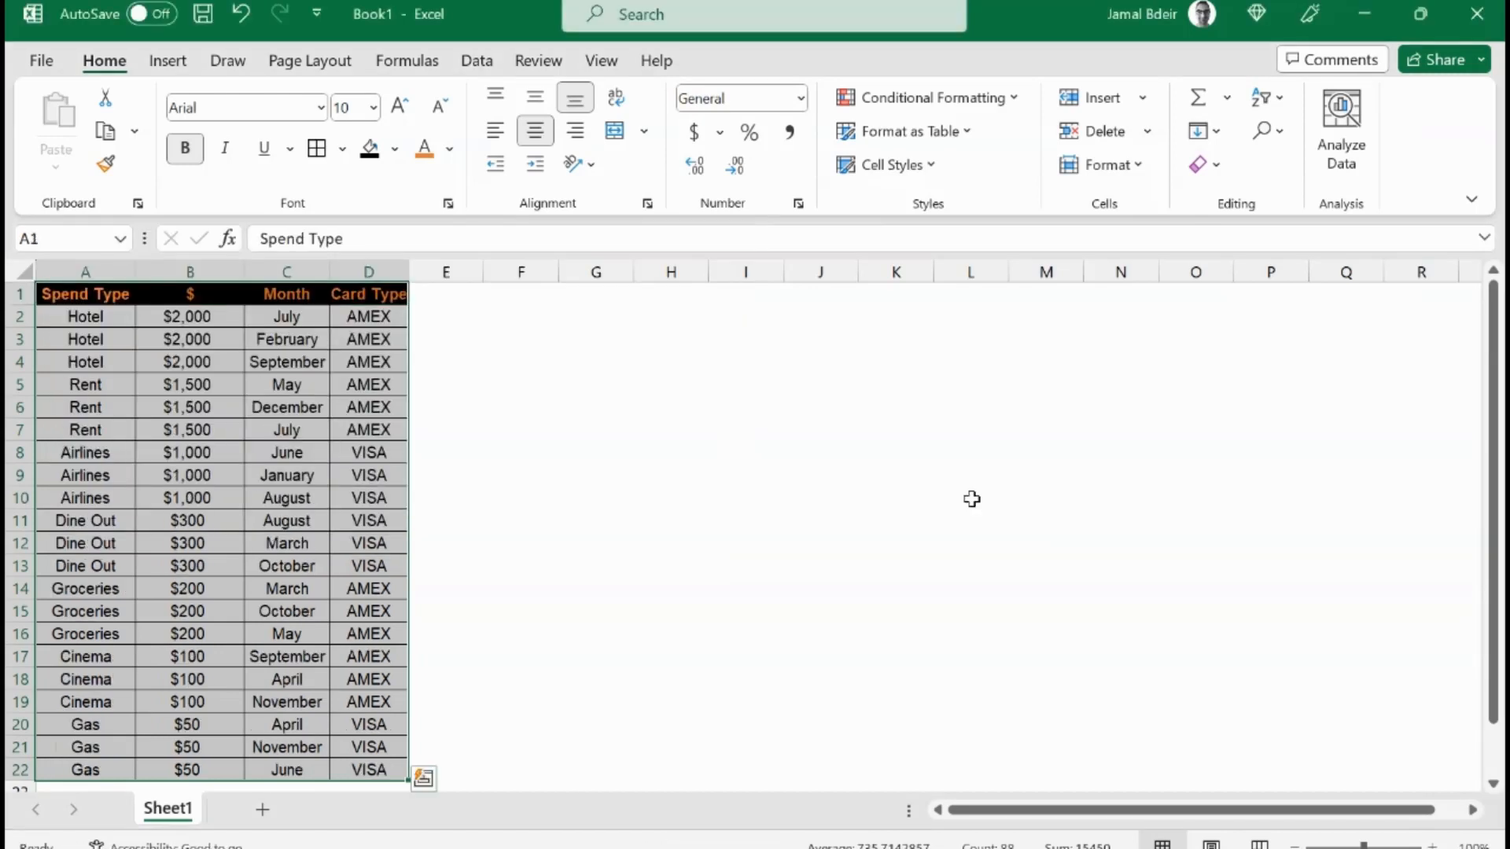
Step: Apply All Borders to the two total rows A24:B25
key("ctrl+Home")
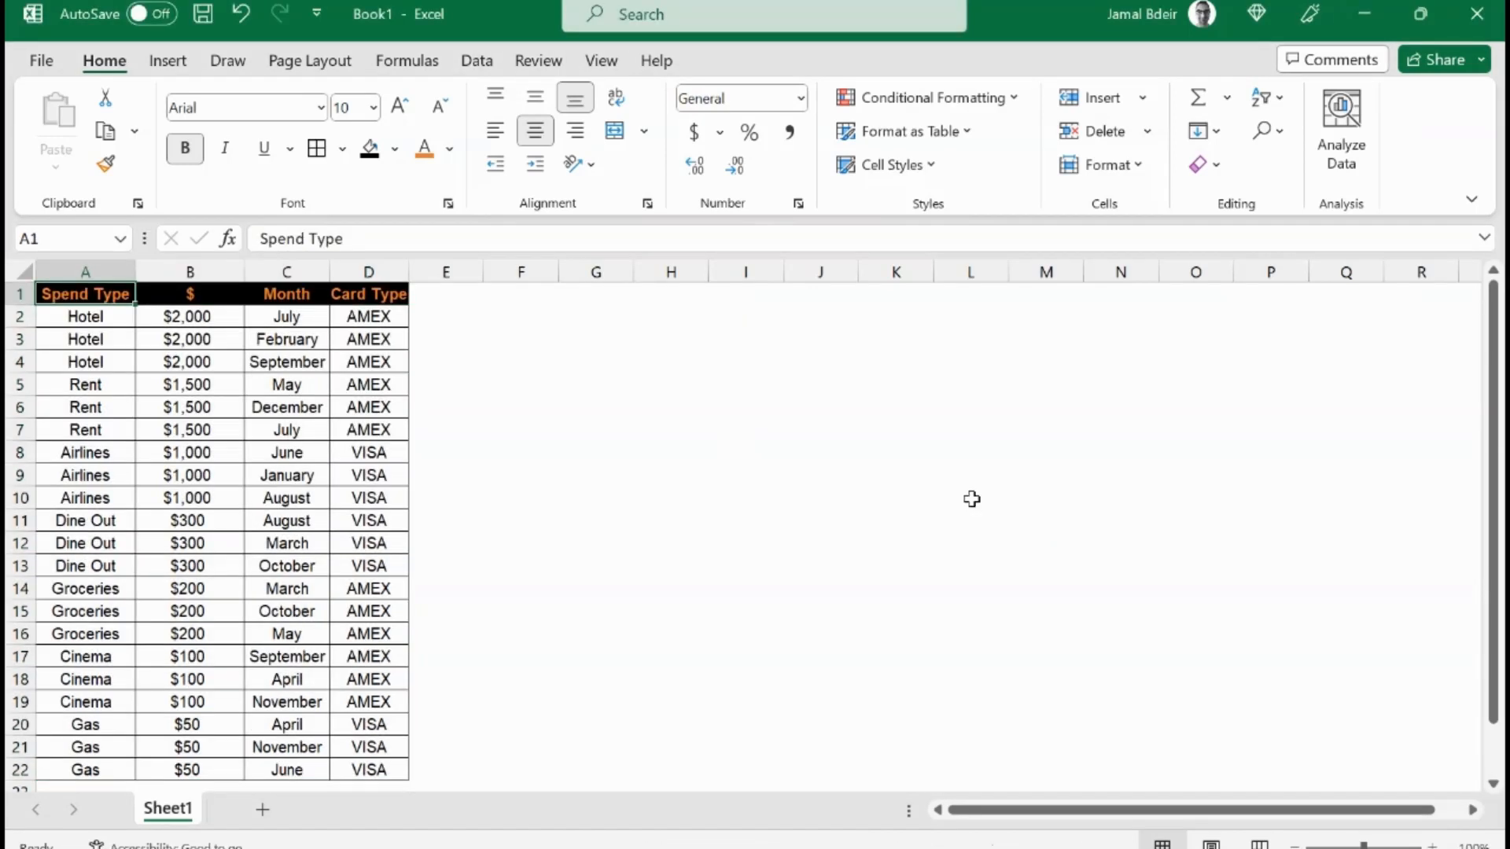
key("Right")
key("Down")
key("Down")
key("Down")
key("Down")
key("Down")
key("Down")
key("Down")
key("Down")
key("Down")
key("Down")
key("Down")
key("Down")
key("Down")
key("Down")
key("Down")
key("Down")
key("Down")
key("Down")
key("Down")
key("Down")
key("Down")
key("Down")
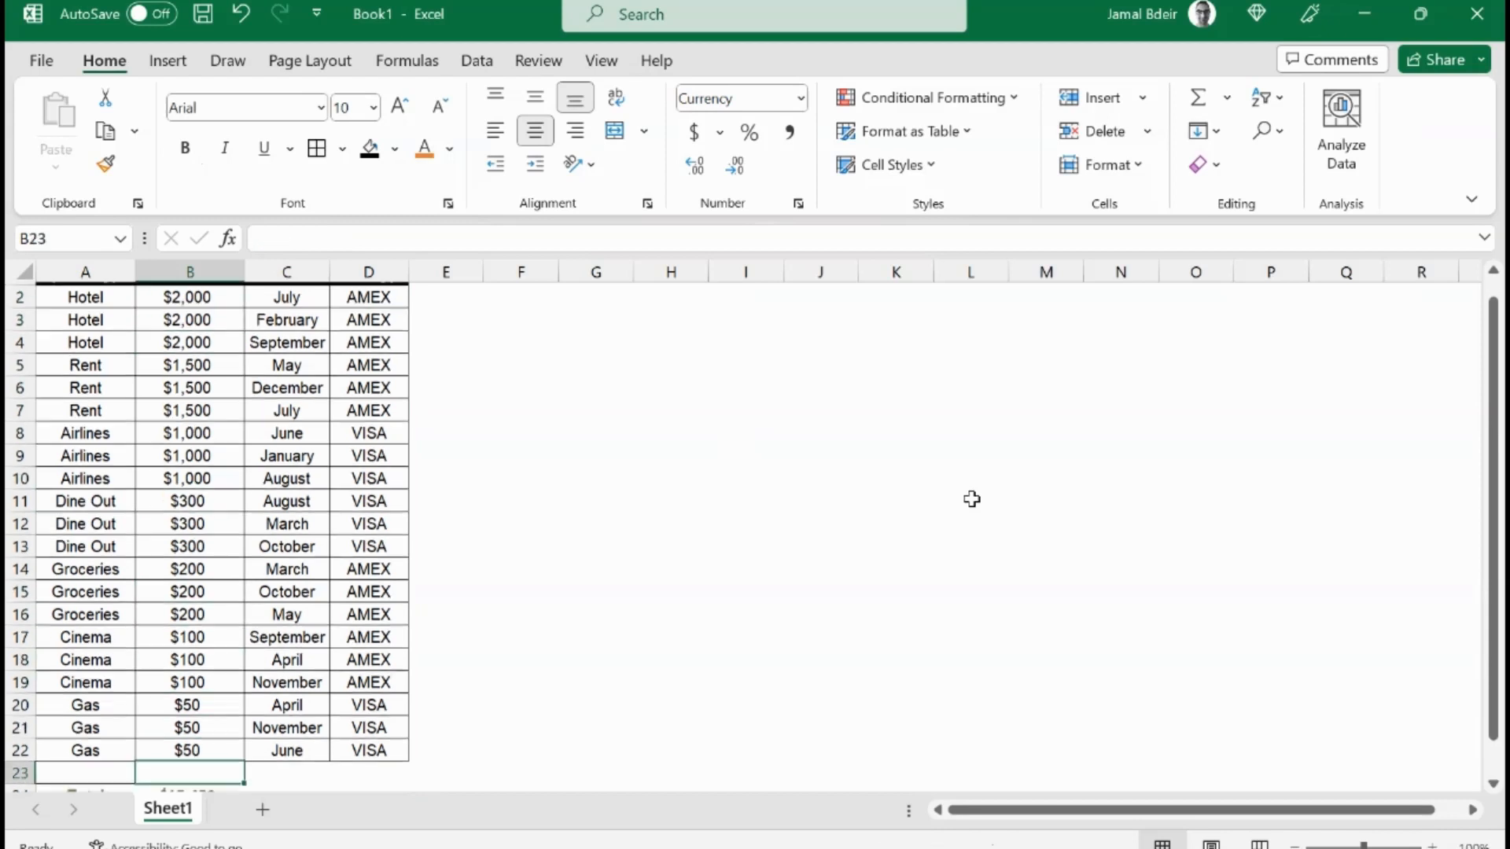
key("Left")
key("Up")
key("Up")
key("Up")
key("Up")
key("Up")
key("Up")
key("Up")
key("Up")
key("Up")
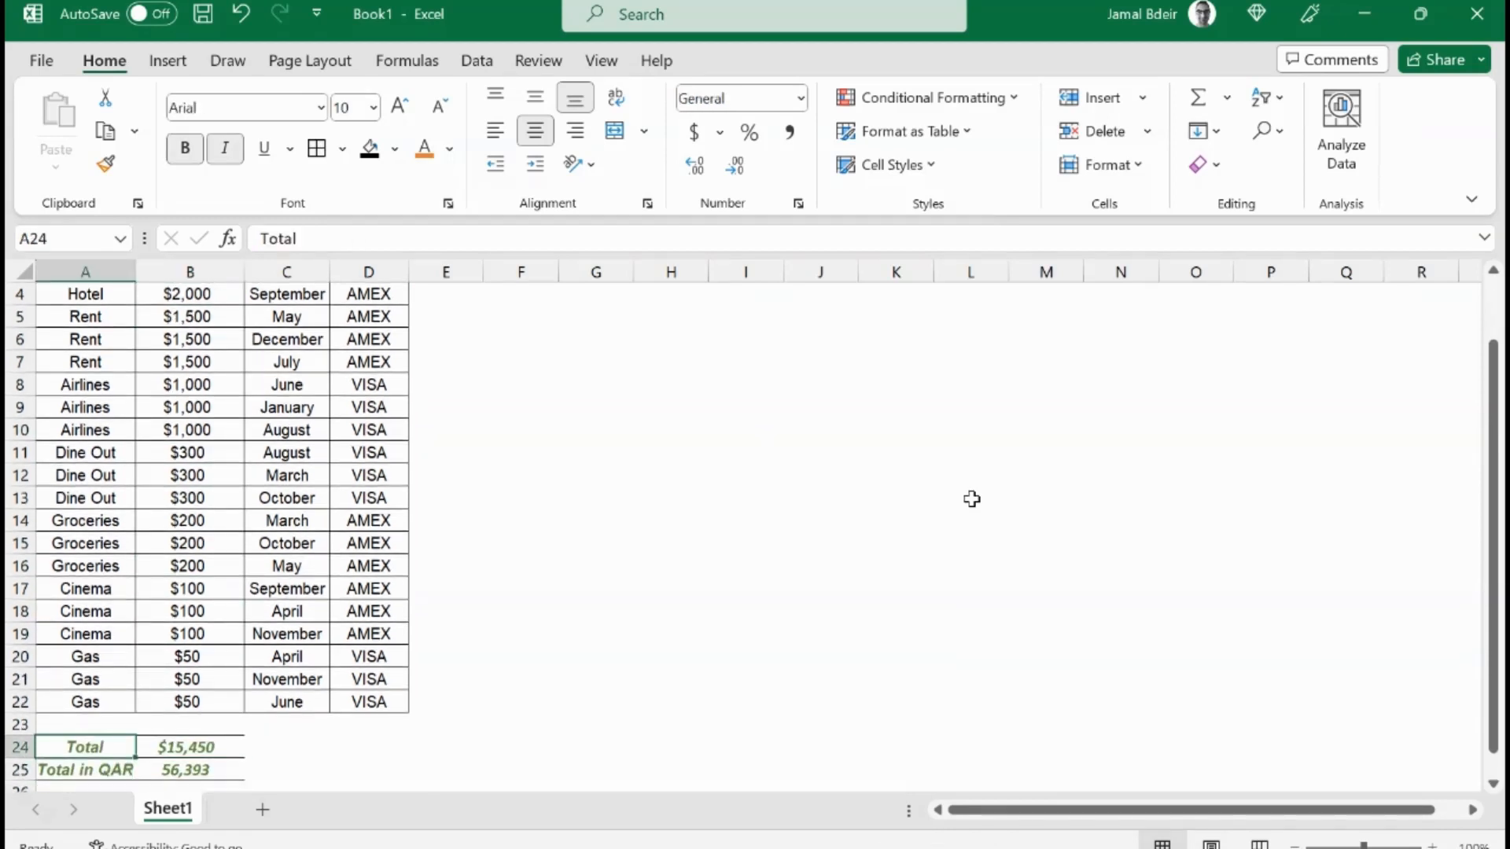
key("Down")
key("Down")
key("Down")
key("Down")
key("Down")
key("Down")
key("Down")
key("Down")
key("shift+Right")
key("shift+Down")
key("alt")
key("h")
key("b")
key("a")
key("Right")
key("Right")
key("Right")
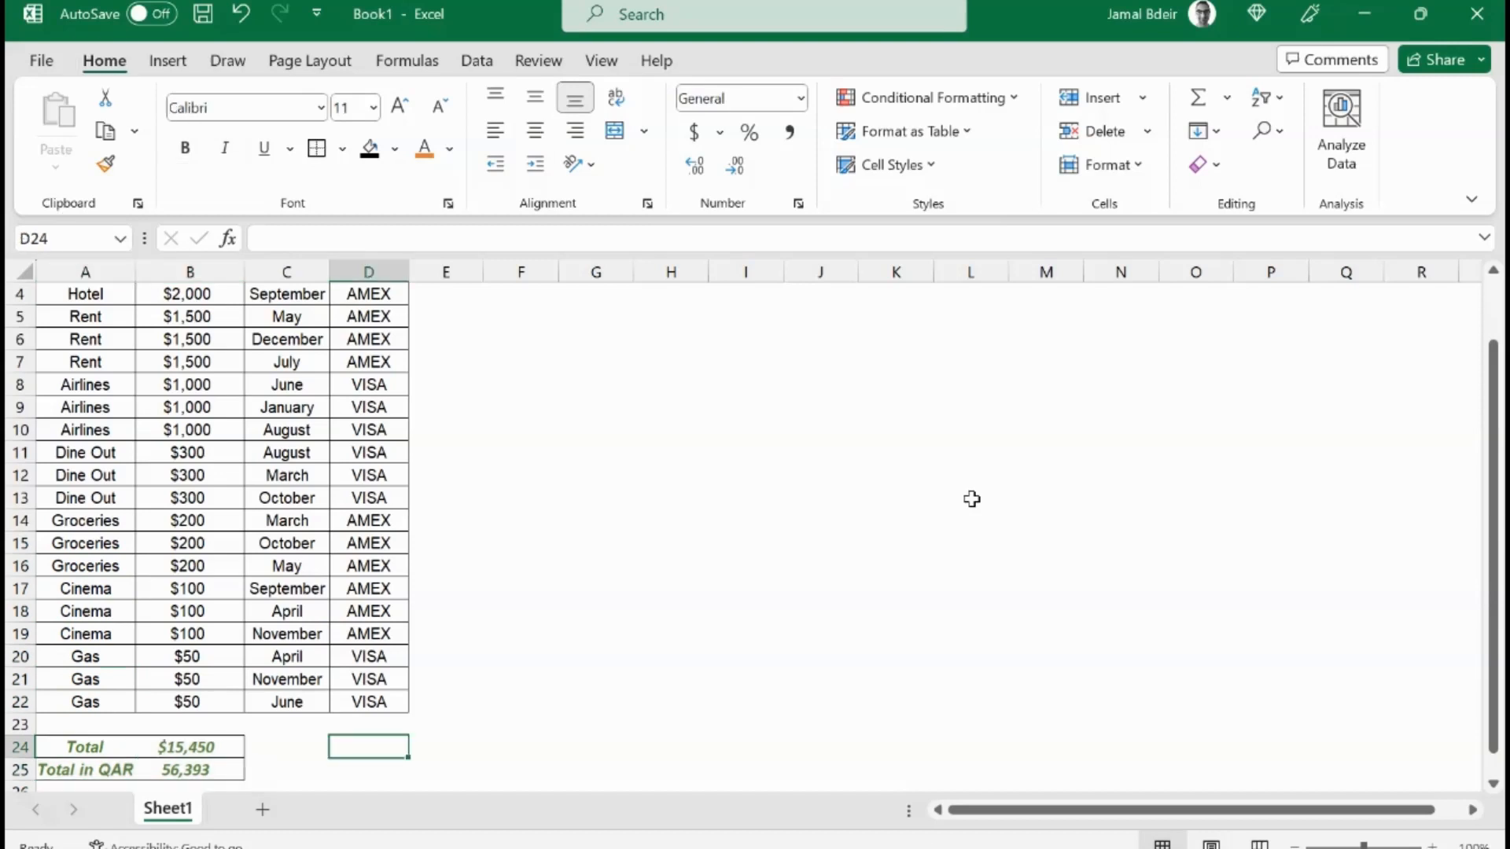
Step: Insert a blank column before the table's first column and a blank row above its header row
key("Up")
key("Left")
key("Left")
key("Left")
key("ctrl+Up")
key("ctrl+Up")
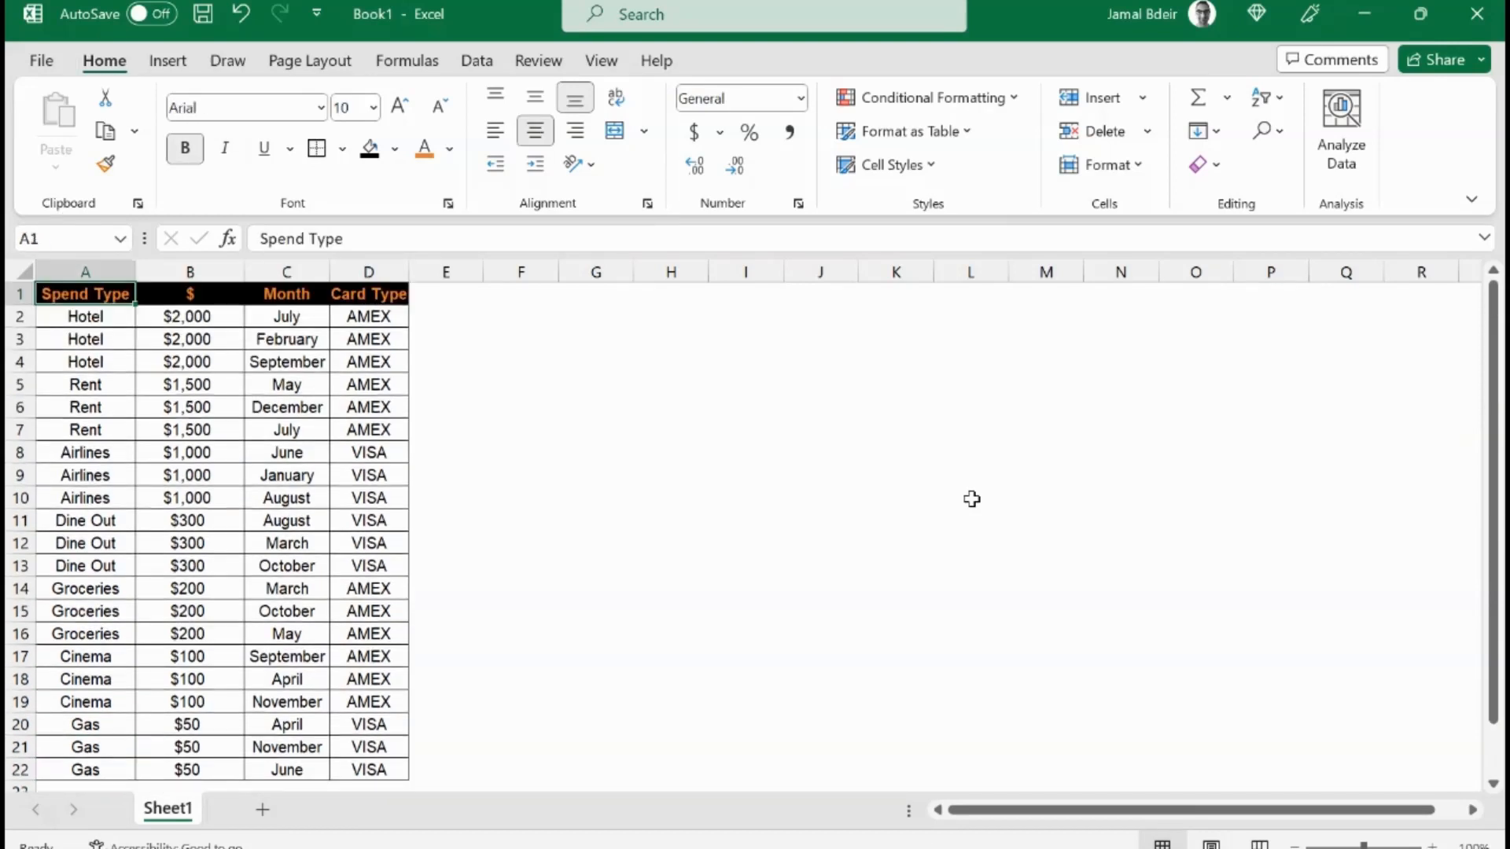
key("alt")
key("i")
key("c")
key("Right")
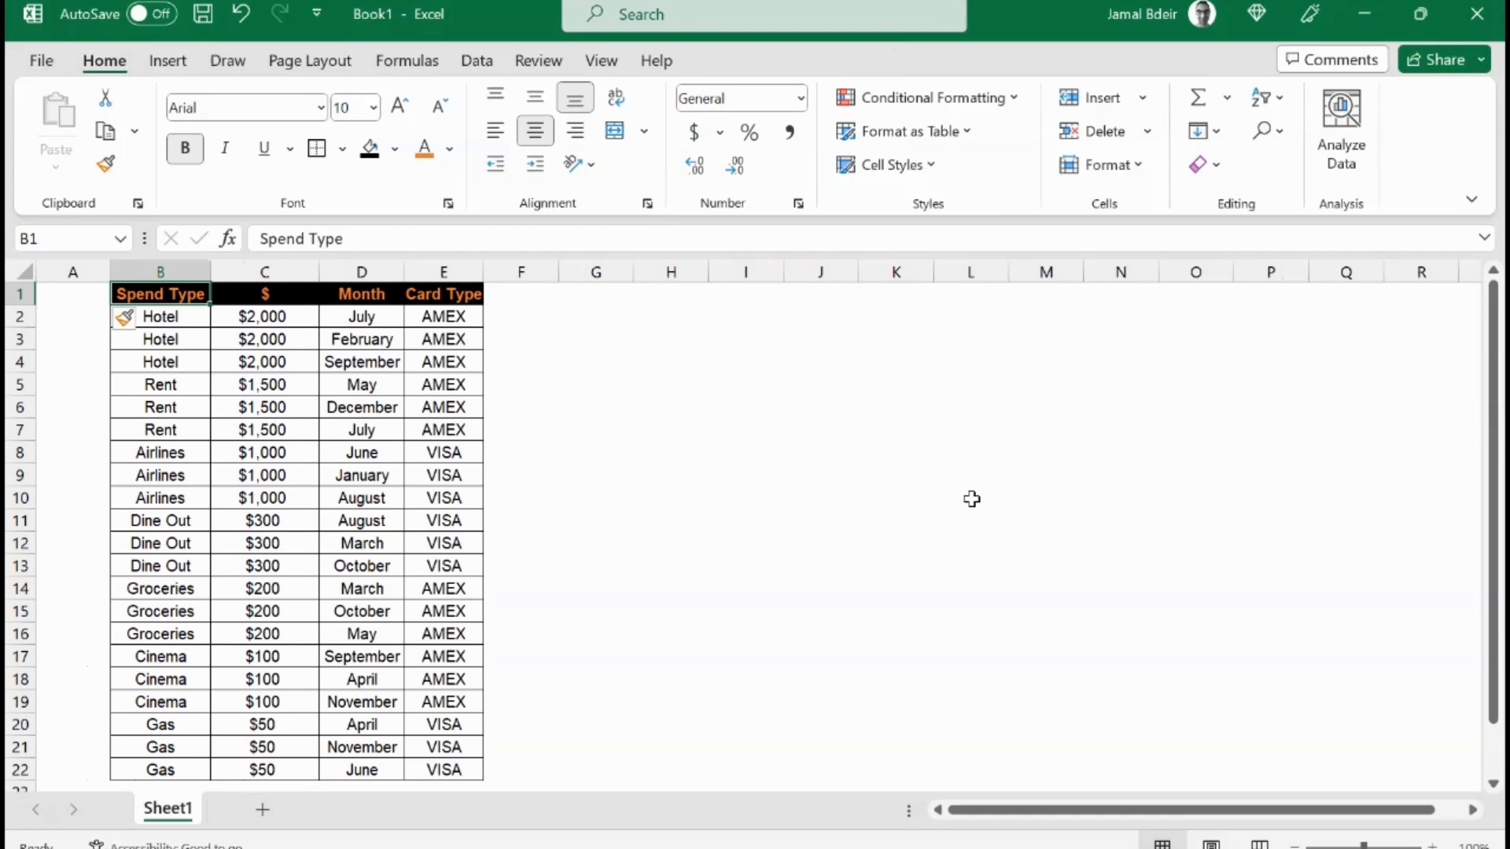
key("alt")
key("i")
key("r")
key("Left")
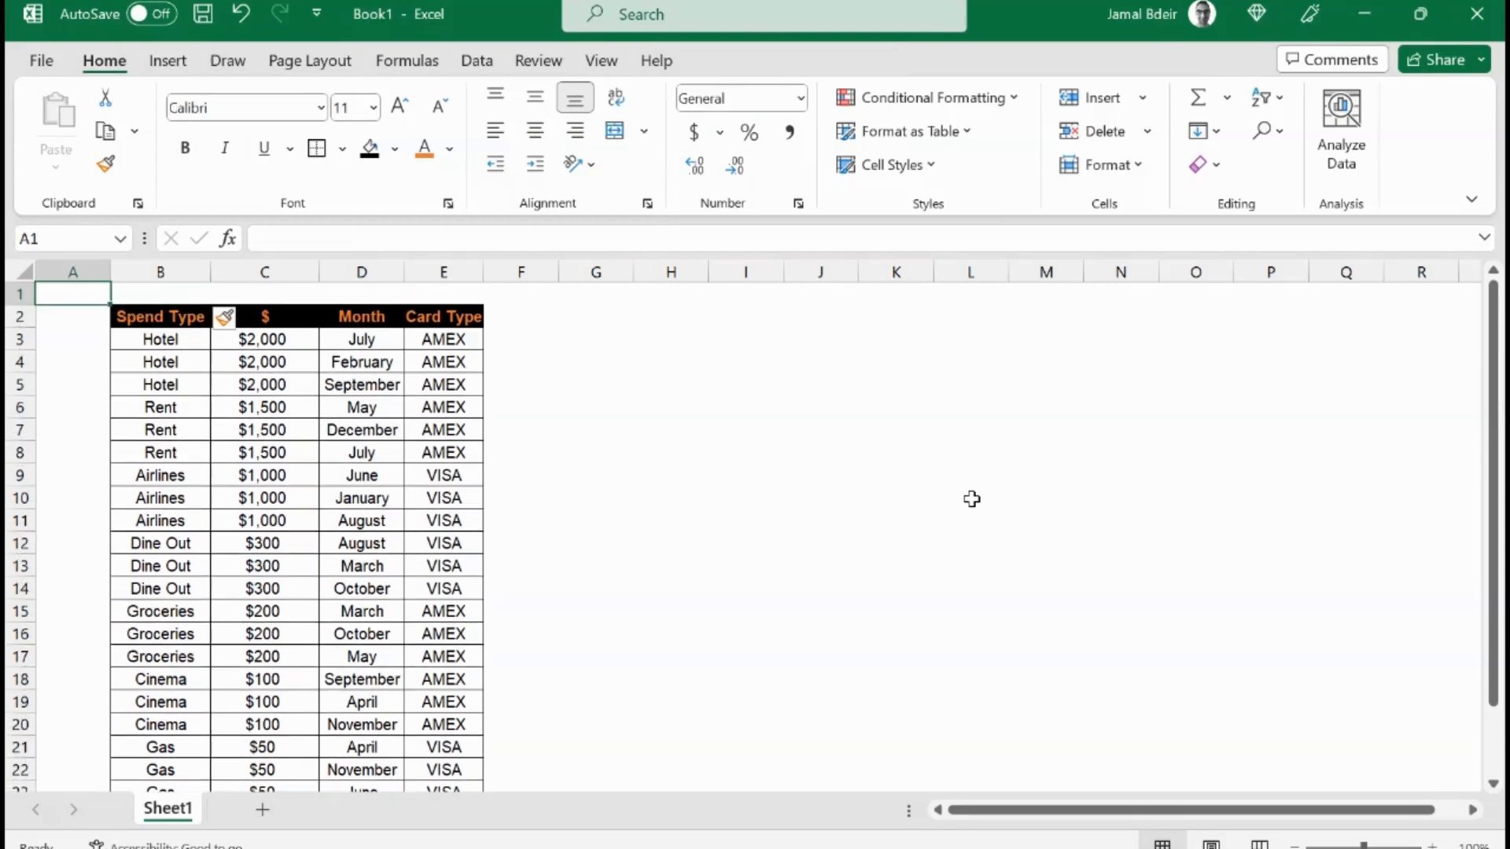
Step: Reduce the width of the new empty column A
key("alt")
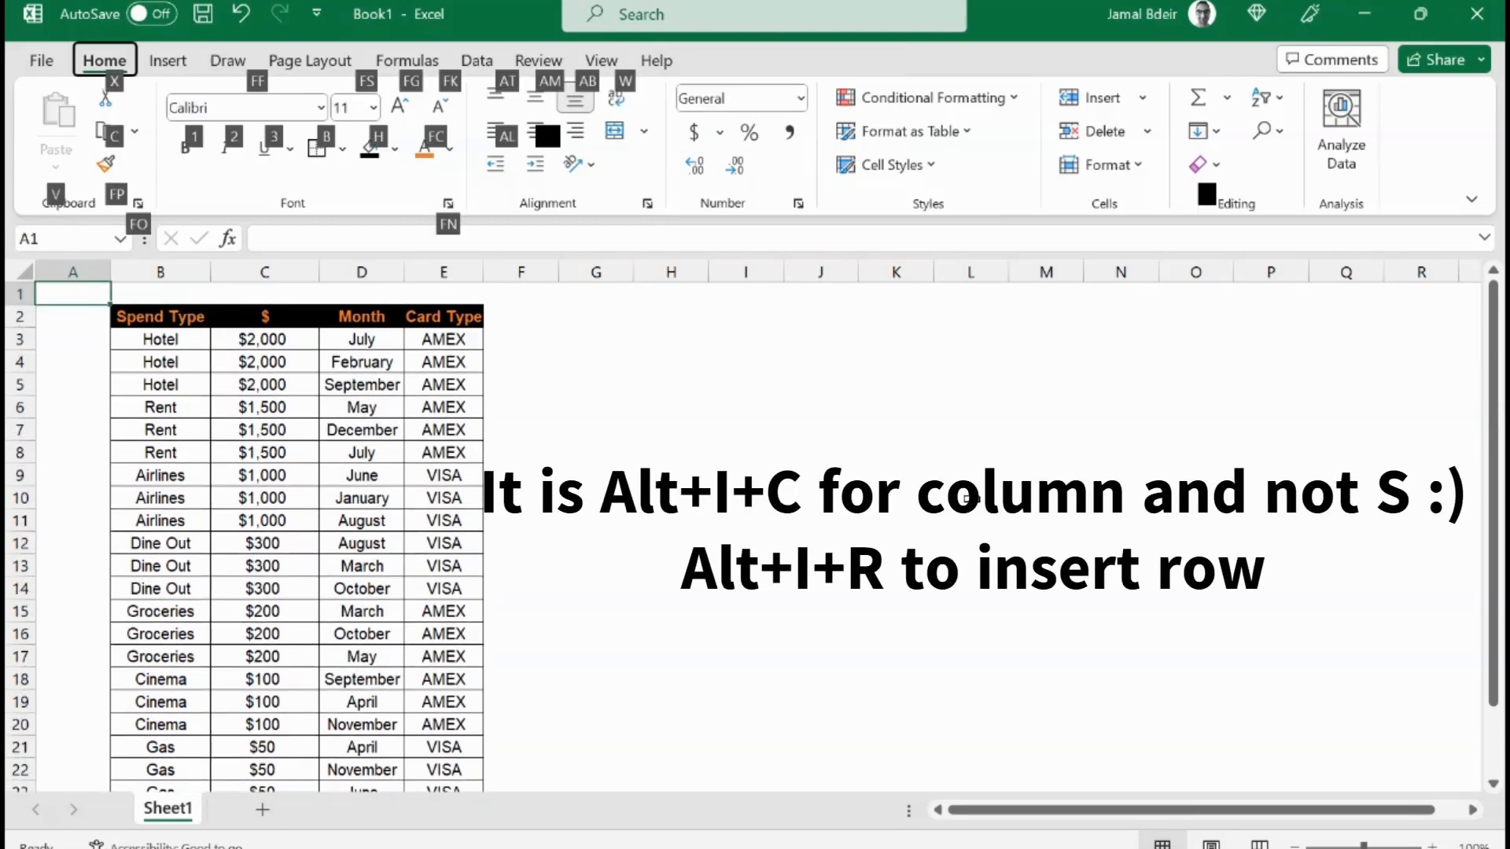
key("o")
key("w")
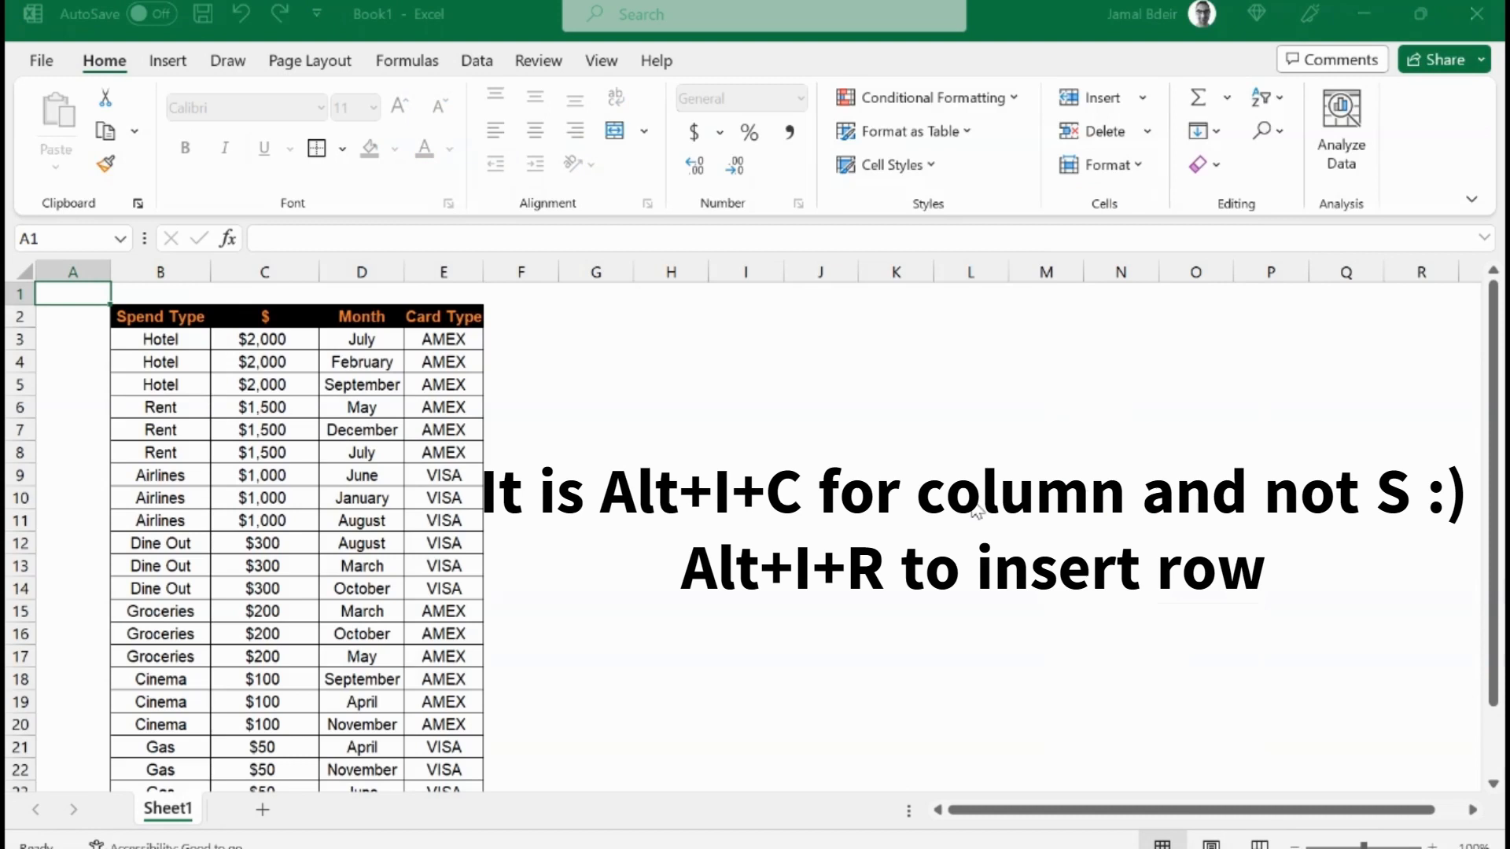
key("Return")
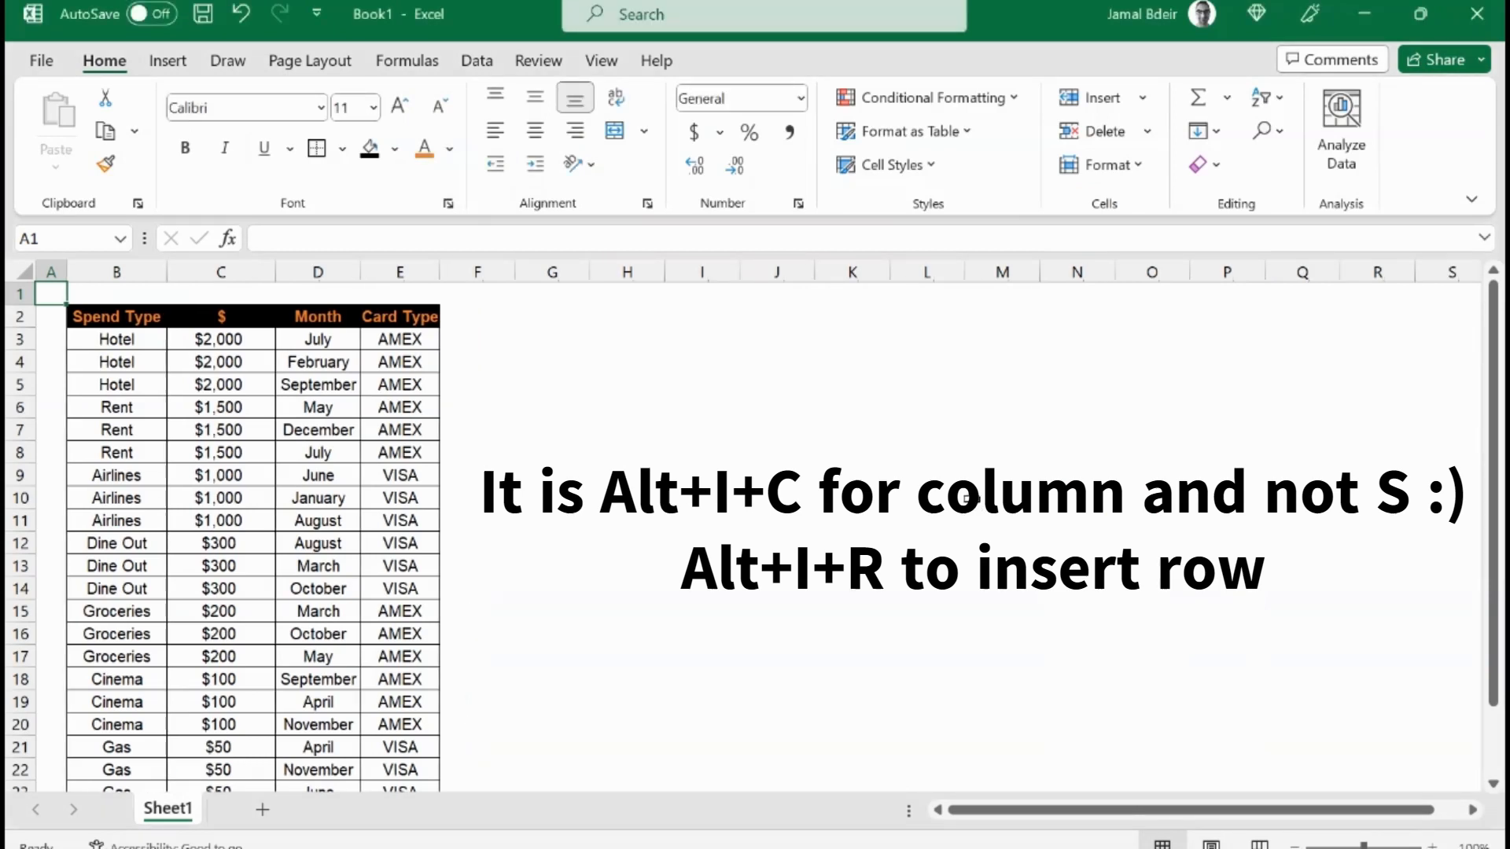
Step: Fill the whole of row 1 with a dark grey theme colour
key("shift+space")
key("alt+h")
key("h")
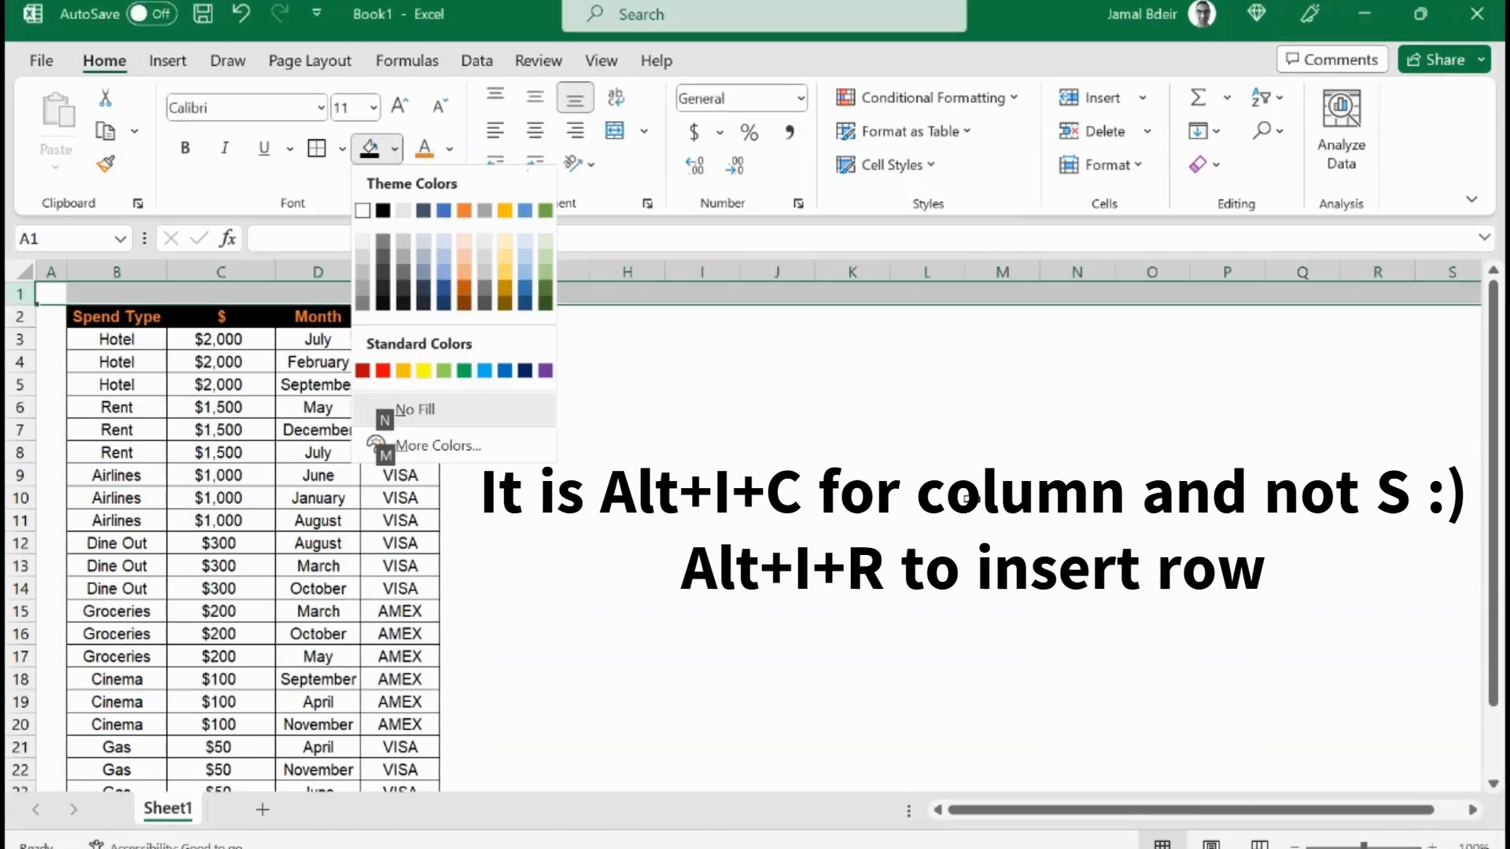
key("Up")
key("Up")
key("Left")
key("Up")
key("Up")
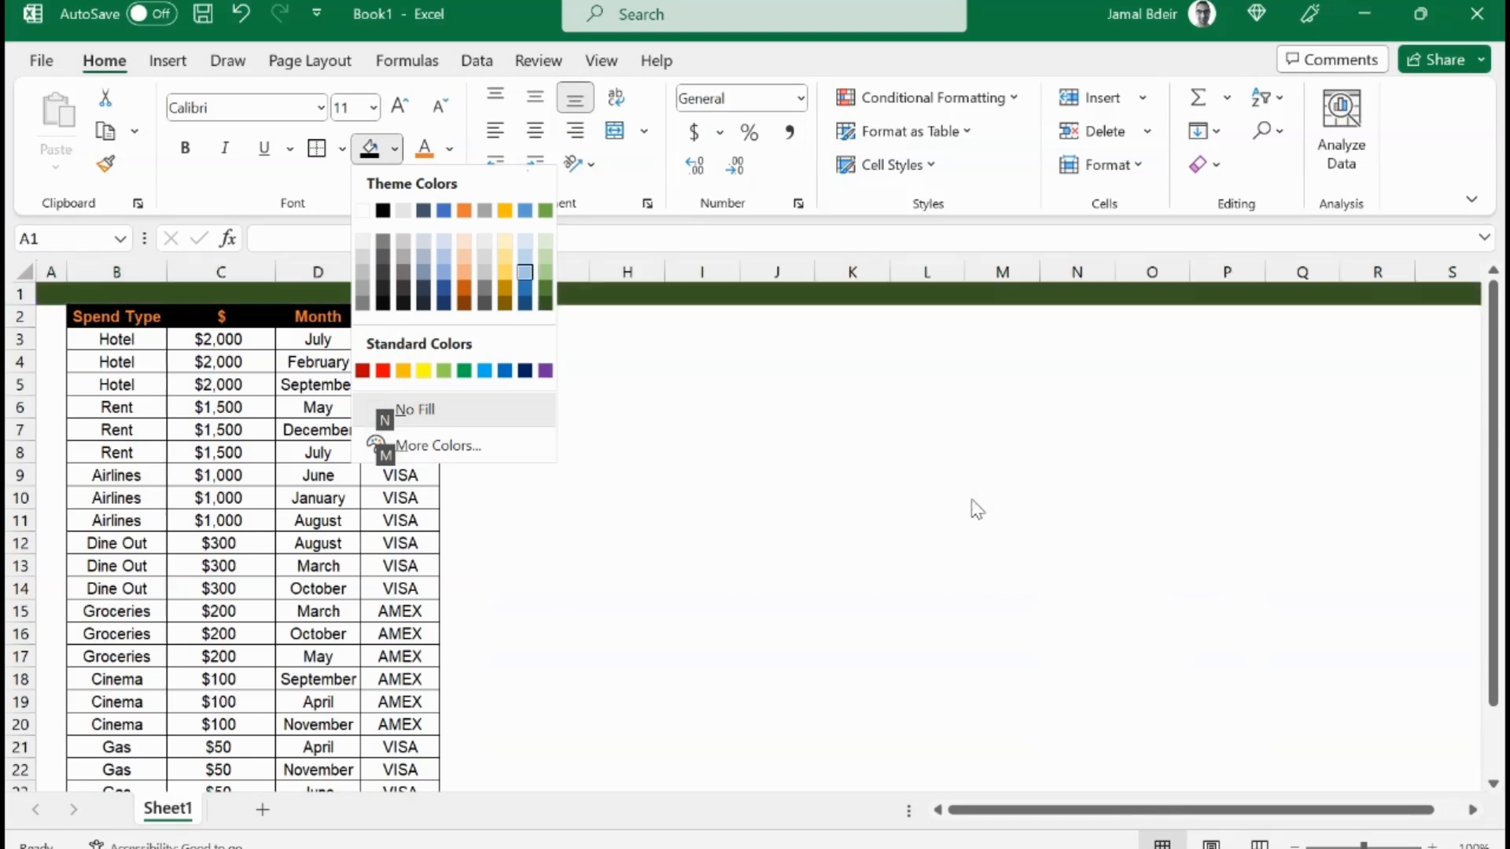
key("Left")
key("Left")
key("Left")
key("Up")
key("Up")
key("Left")
key("Left")
key("Left")
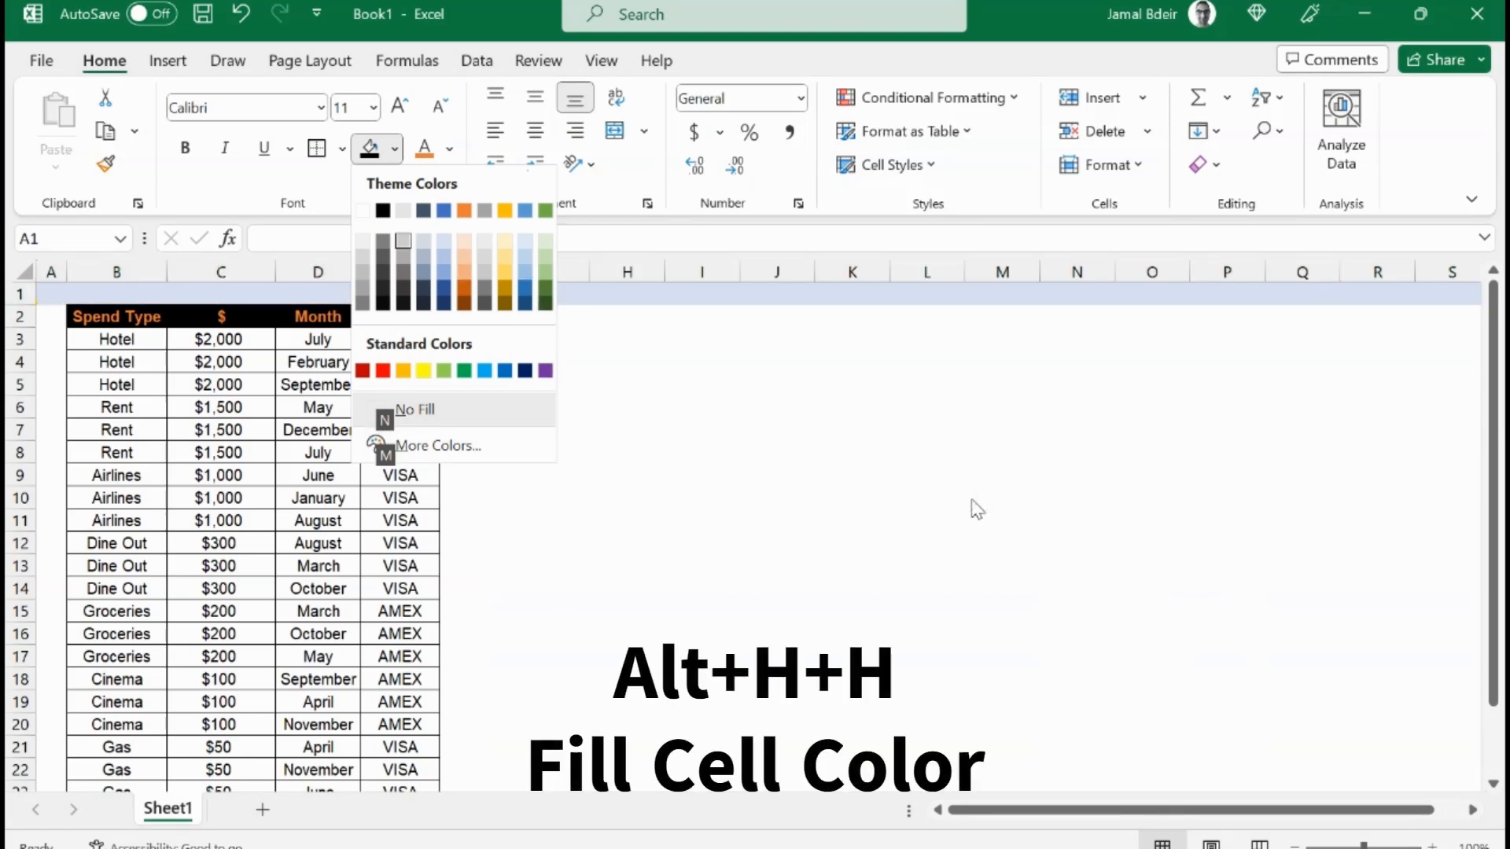
key("Left")
key("Down")
key("Return")
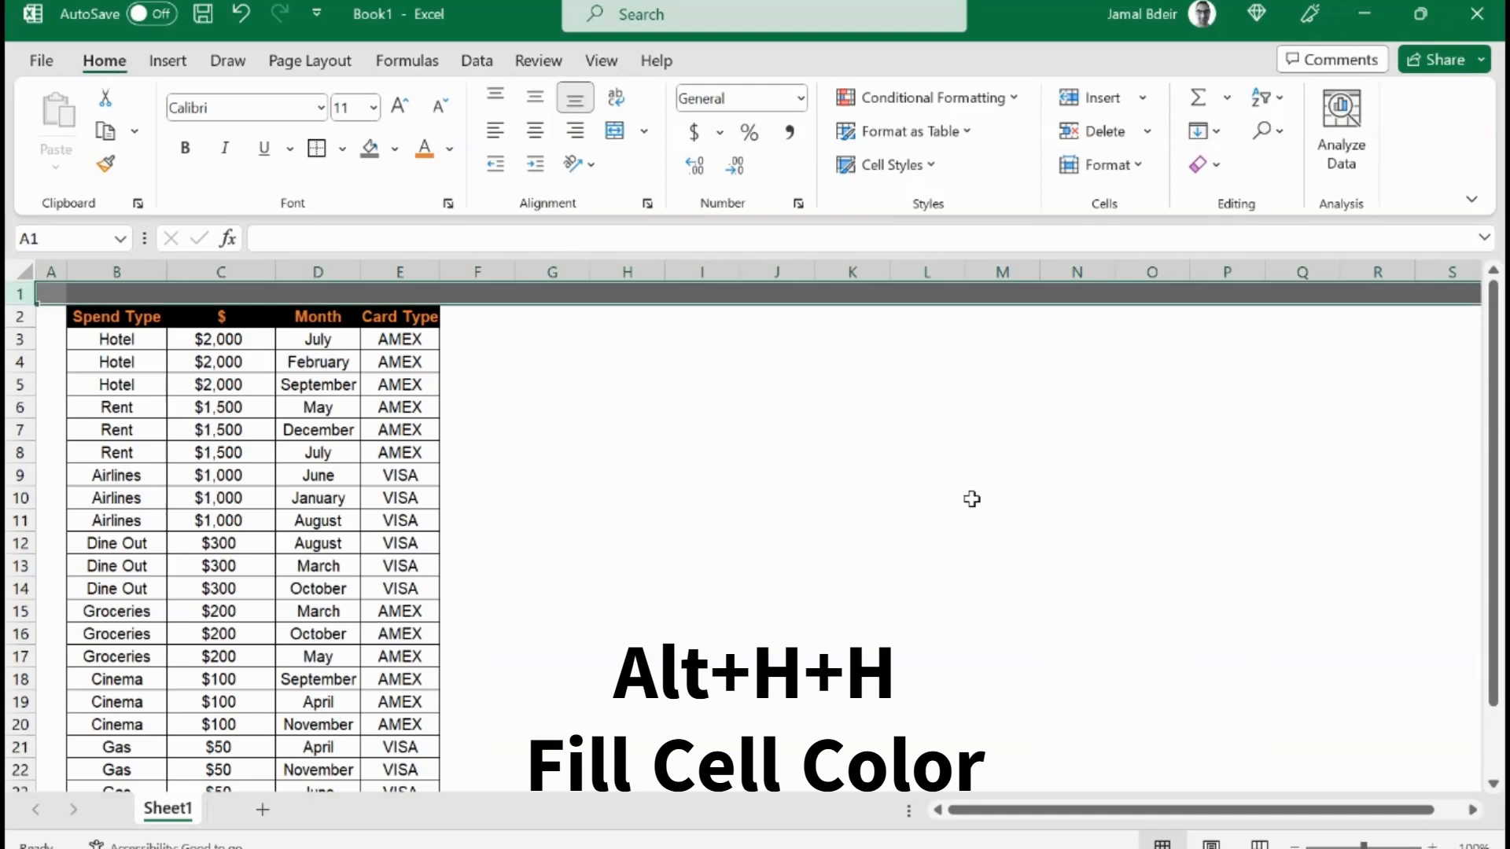
Step: Apply the same dark grey fill to the whole of column A
key("Left")
key("ctrl+space")
key("F4")
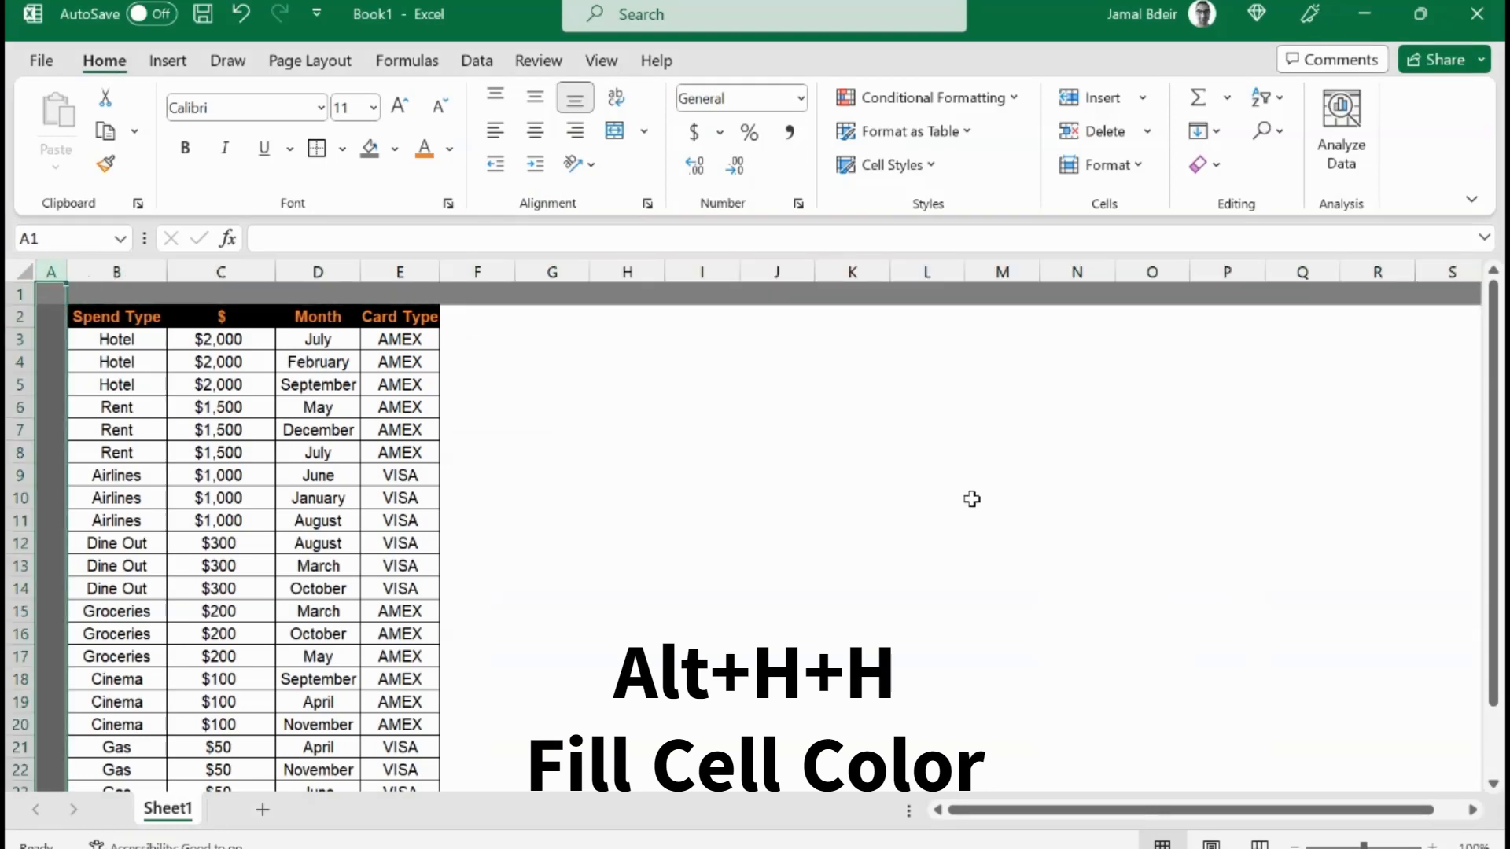
Step: Apply the dark grey fill to every column from F to the sheet's last column
key("Right")
key("Right")
key("Right")
key("Right")
key("Right")
key("ctrl+space")
key("ctrl+shift+Right")
key("F4")
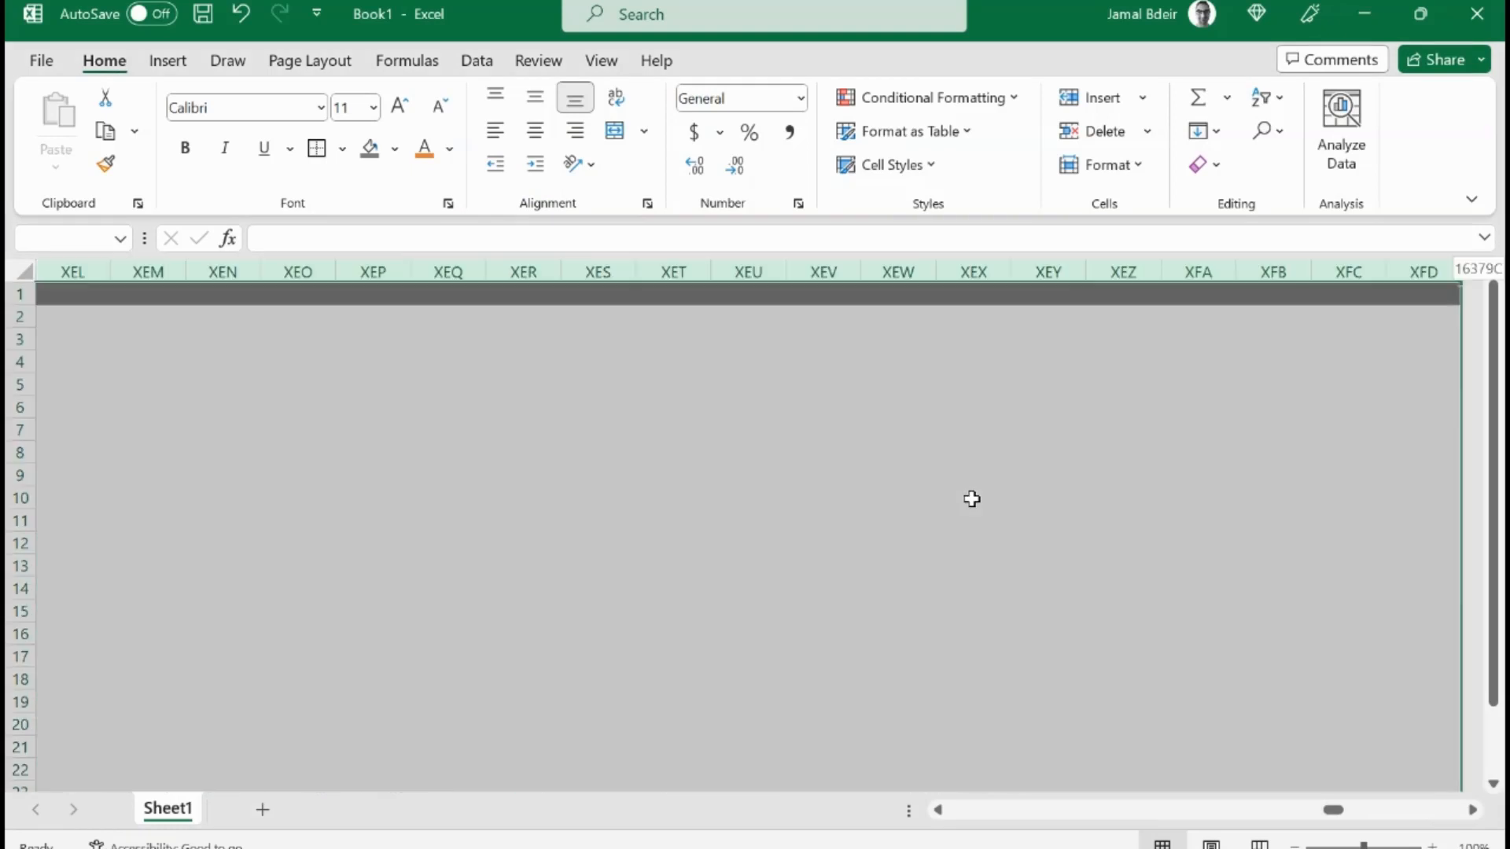
key("F4")
Step: Apply the dark grey fill to the empty row 24 between the table and the totals
key("Left")
key("Down")
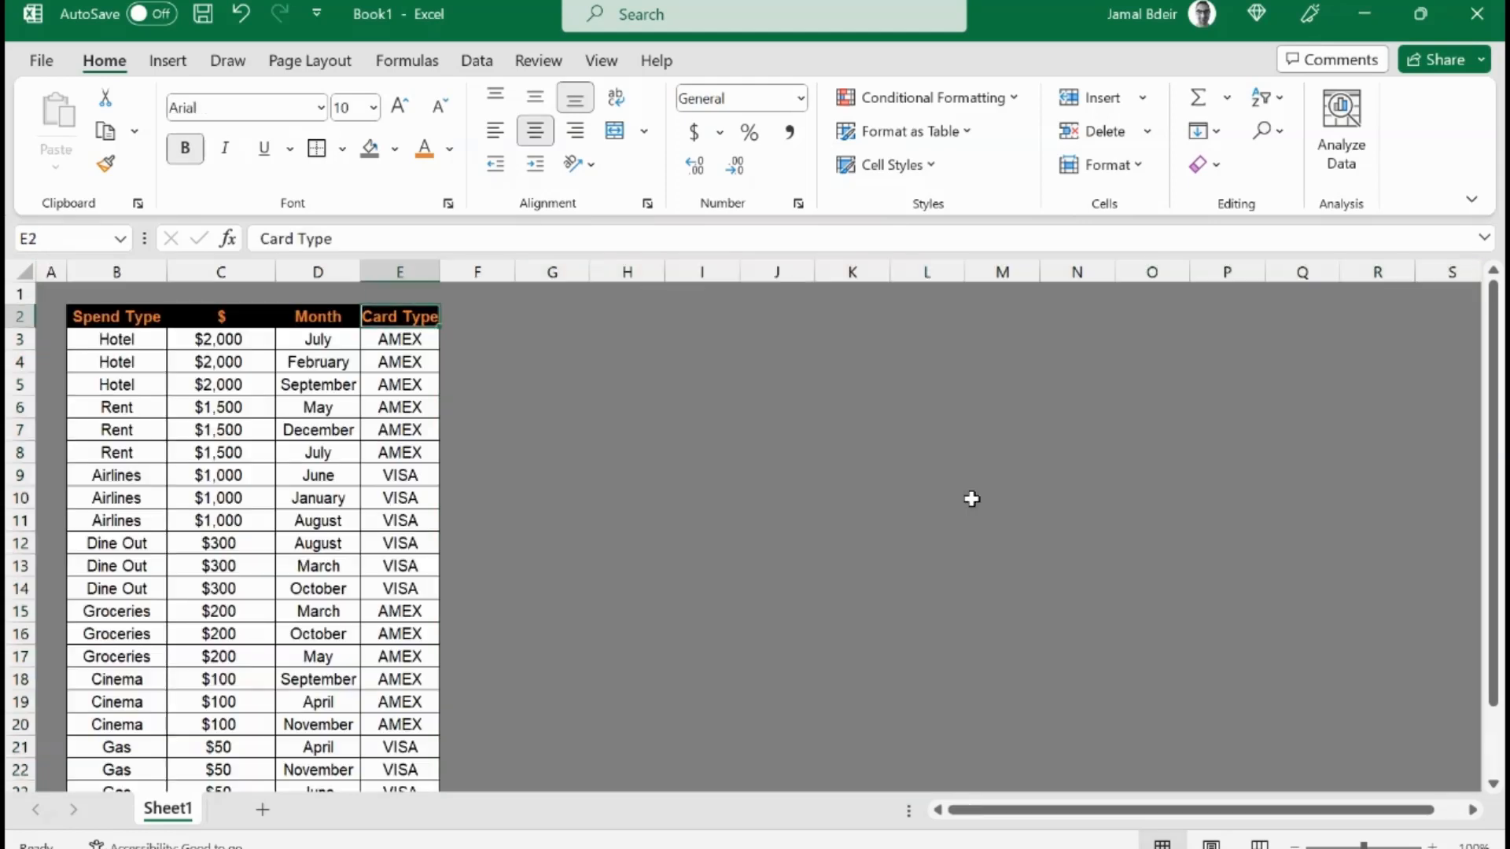
key("ctrl+Down")
key("Down")
key("Down")
key("Left")
key("Up")
key("Left")
key("Left")
key("Left")
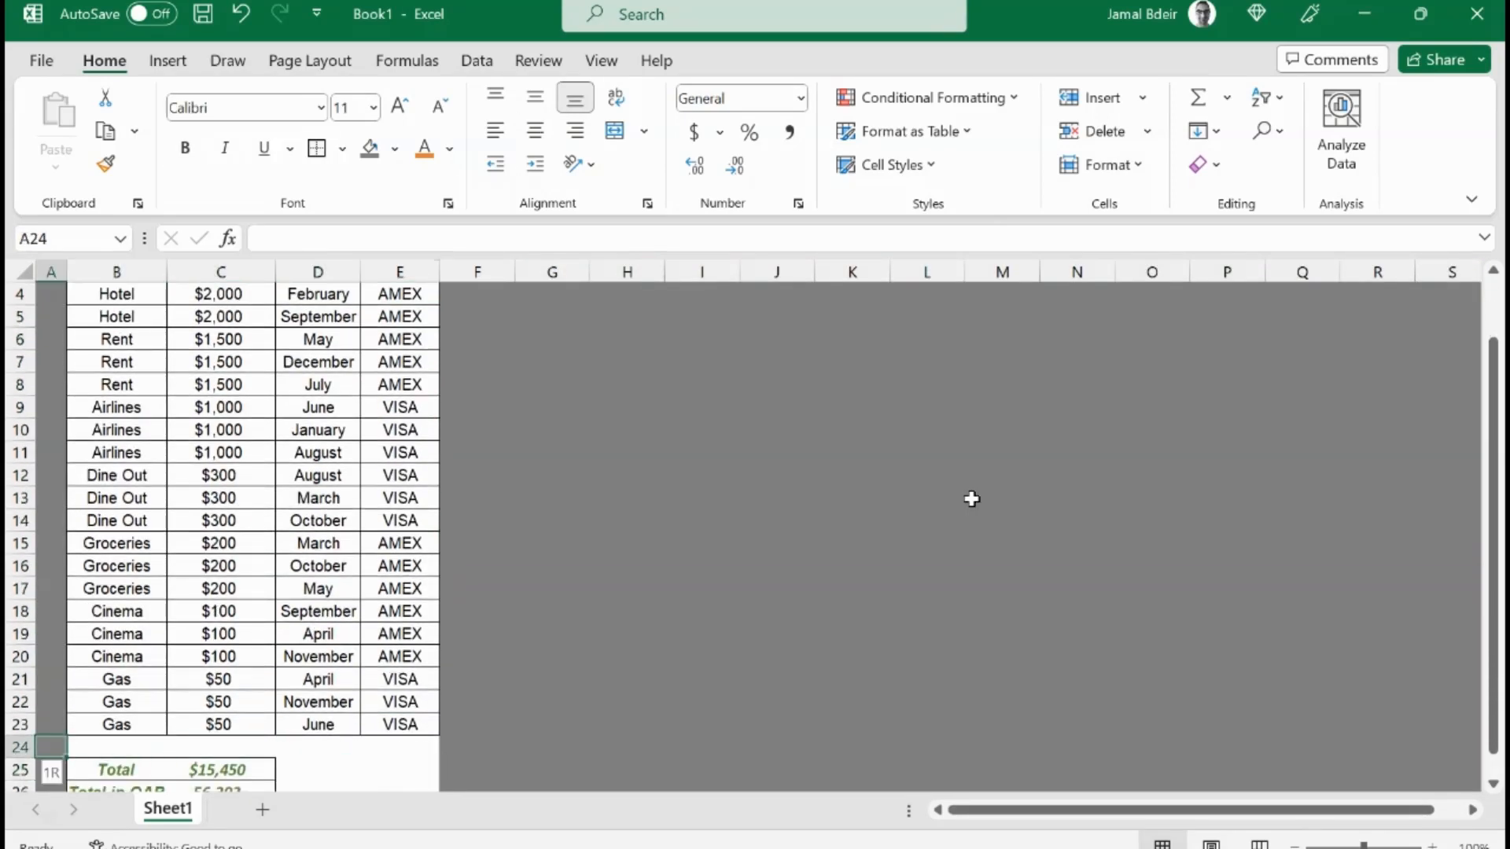
key("shift+space")
key("F4")
Step: Apply the dark grey fill to columns D and E from row 25 down to the sheet's last row
key("Down")
key("Right")
key("Right")
key("Right")
key("shift+Right")
key("shift+Down")
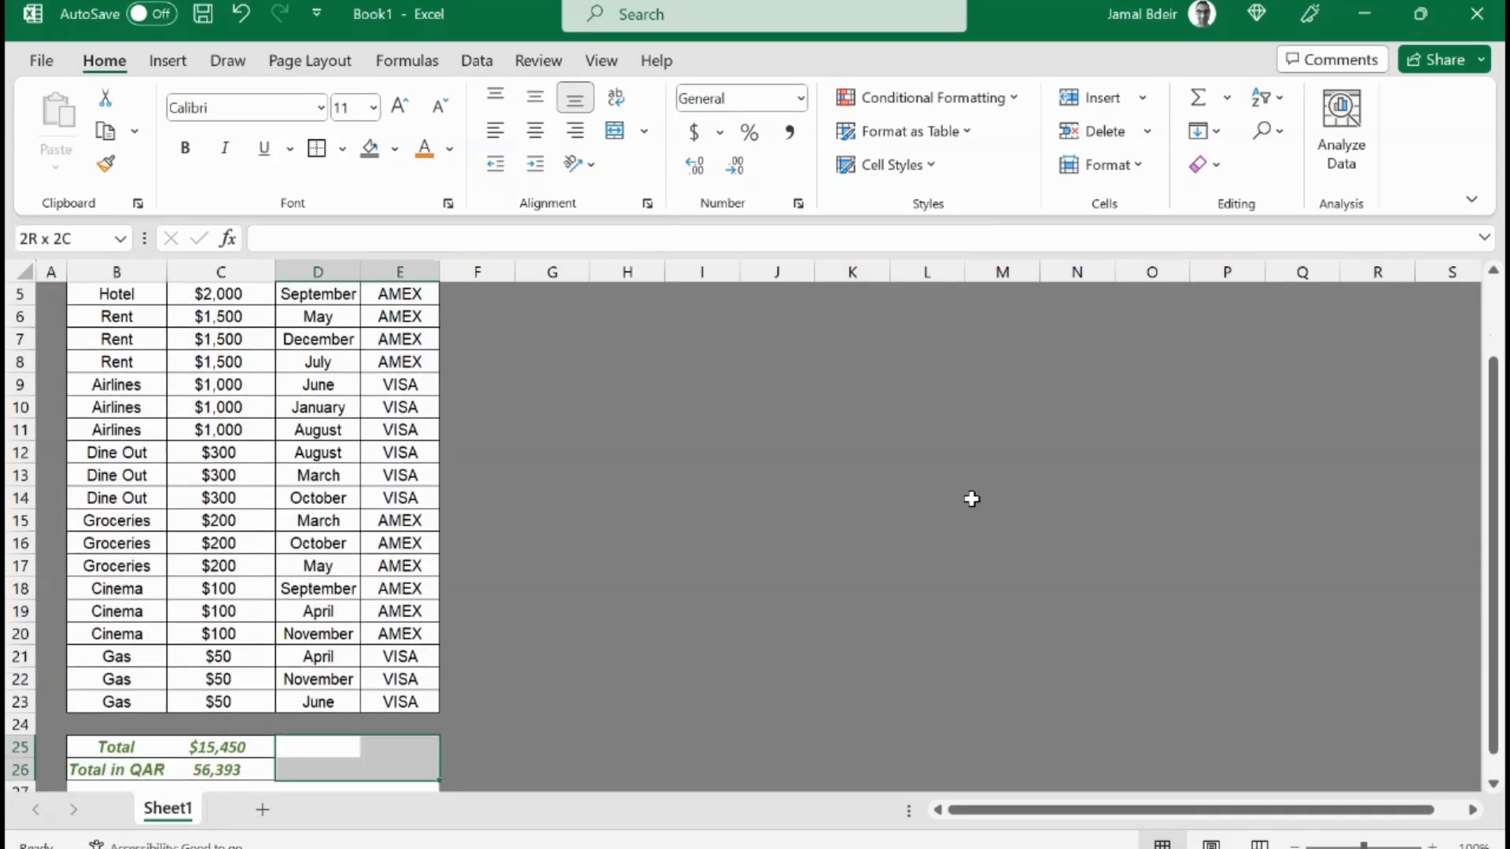
key("ctrl+shift+Down")
key("F4")
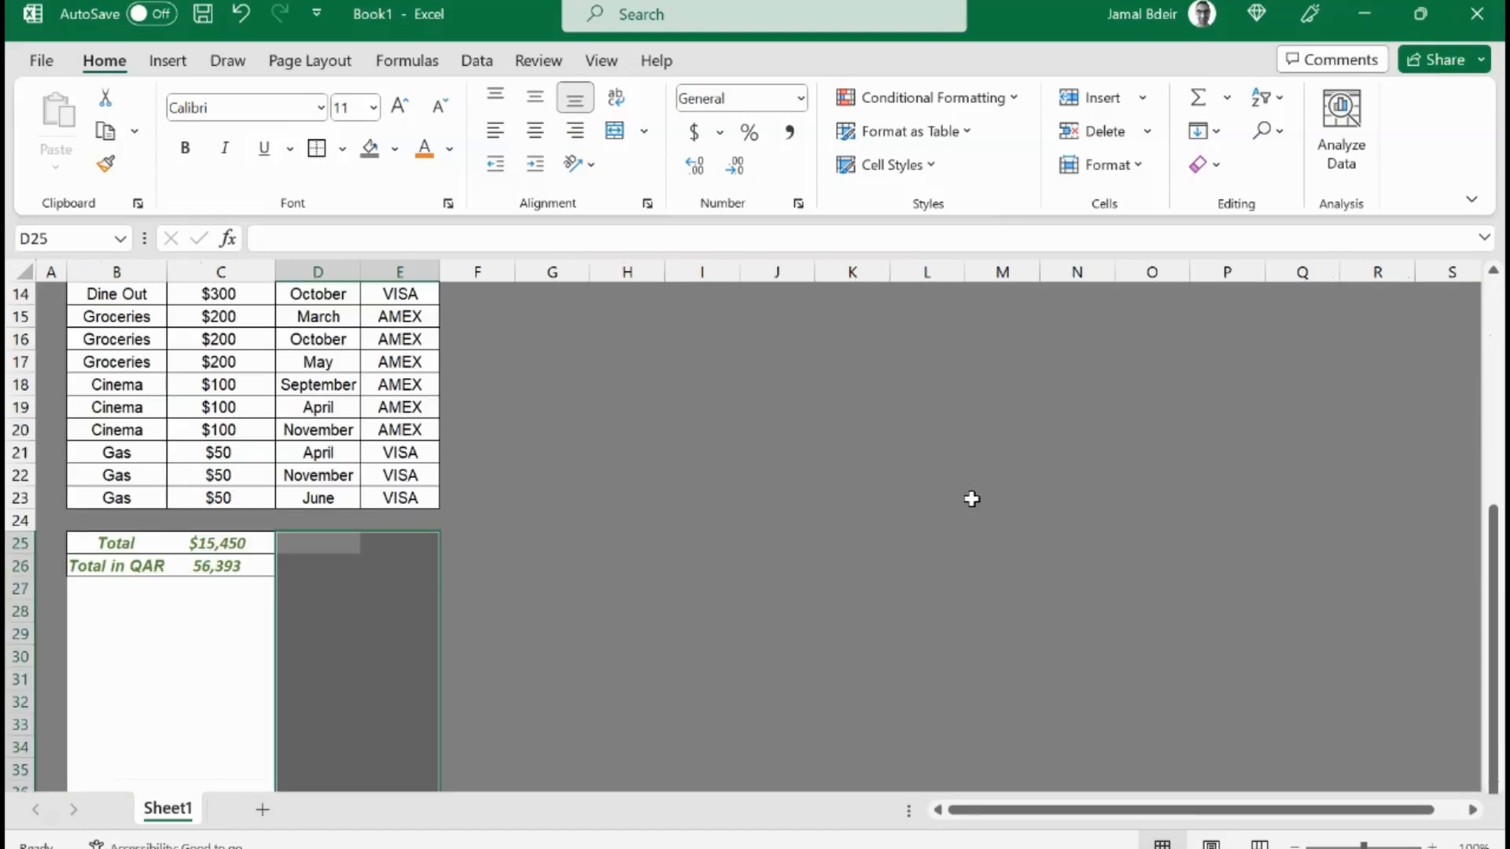
Step: Apply the dark grey fill to columns A to C from row 27 down to the sheet's last row
key("Down")
key("Down")
key("Left")
key("Left")
key("Left")
key("shift+Right")
key("shift+Right")
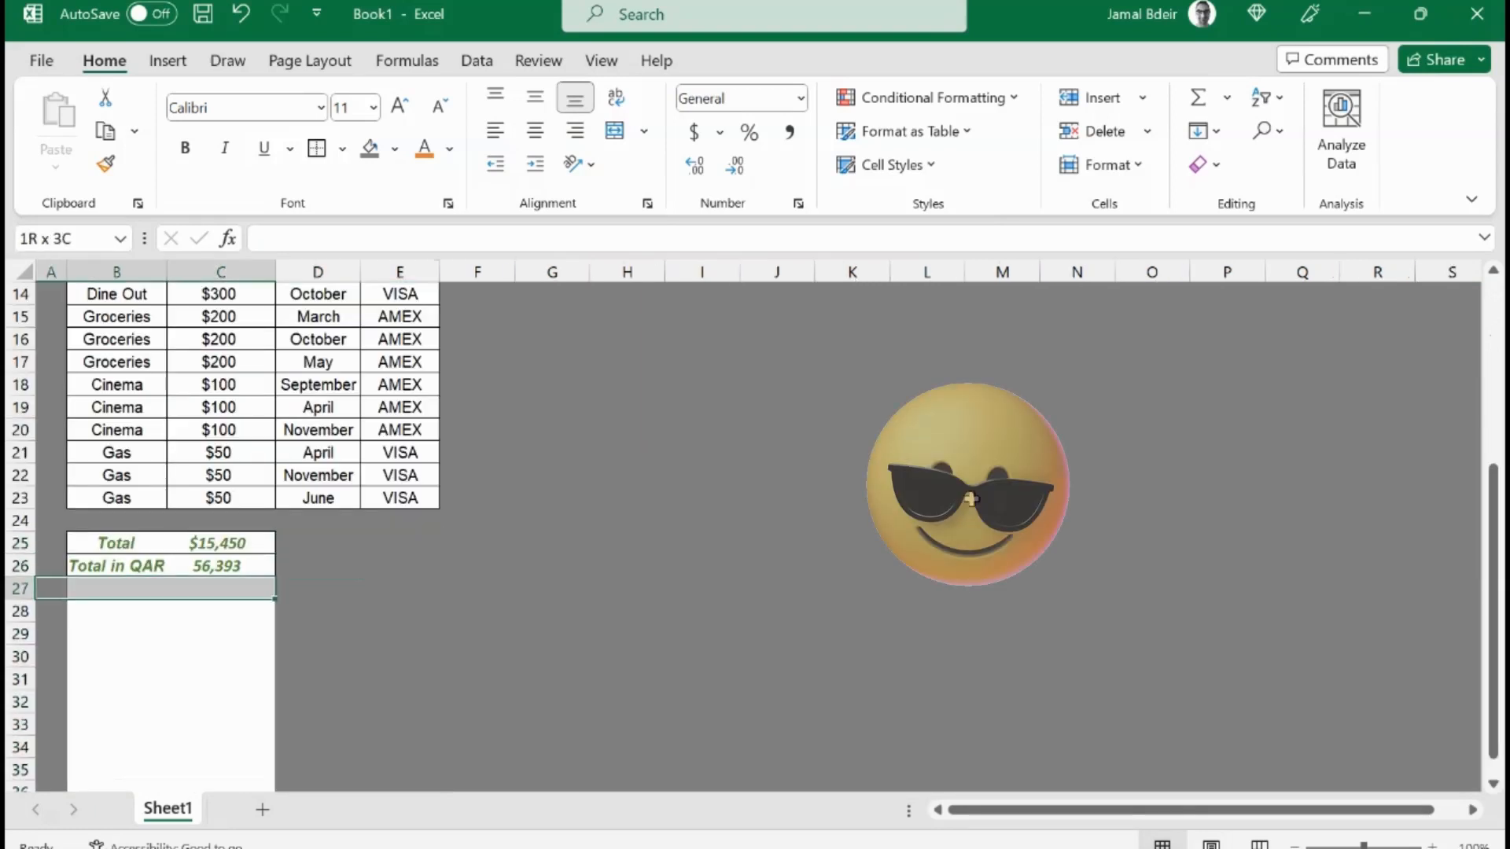
key("ctrl+shift+Down")
key("F4")
key("Up")
key("Right")
key("Right")
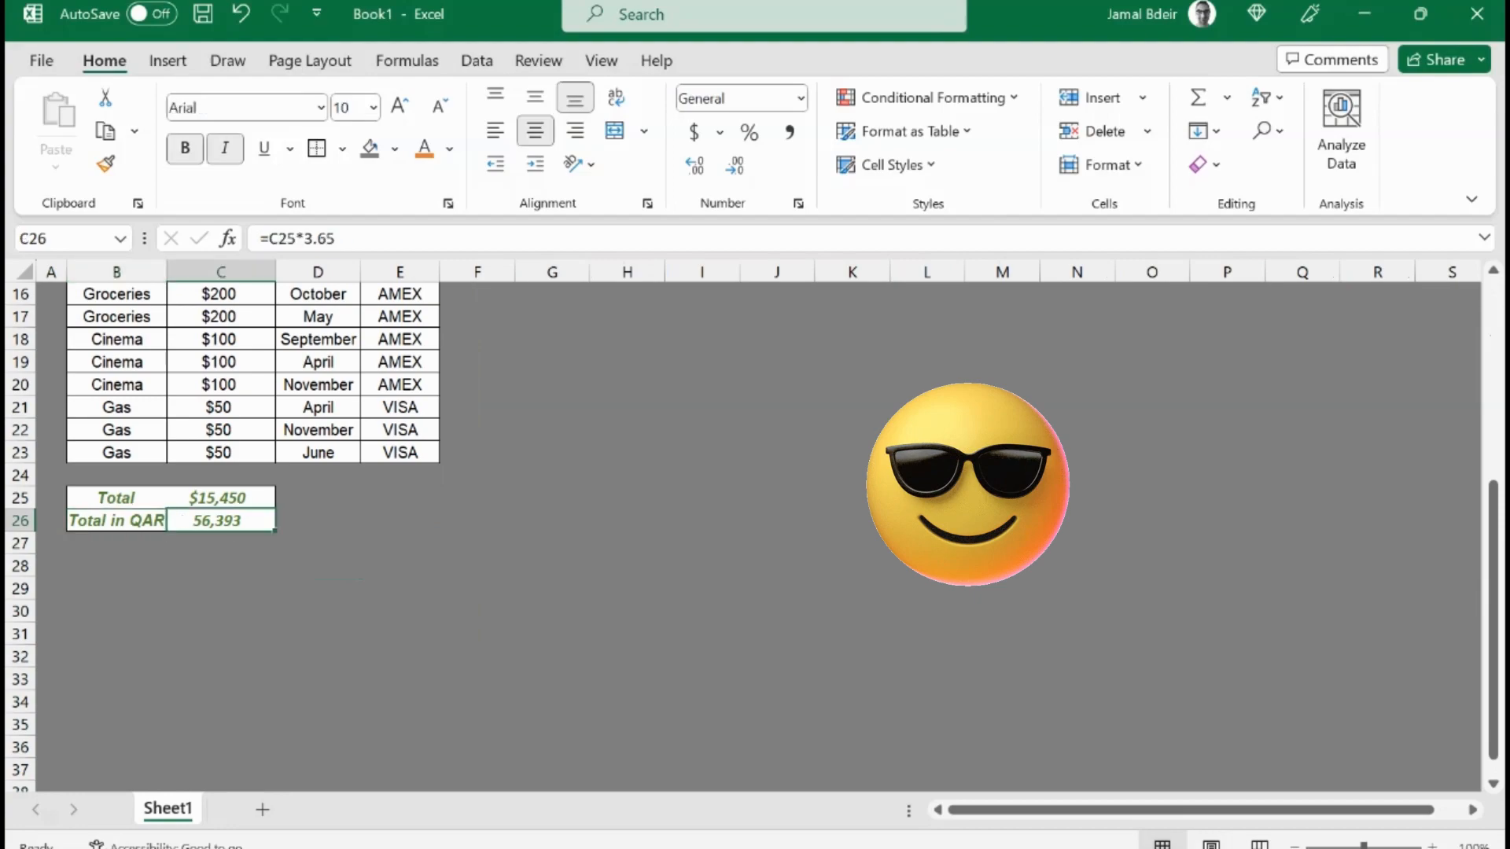
key("Left")
key("Left")
key("ctrl+Home")
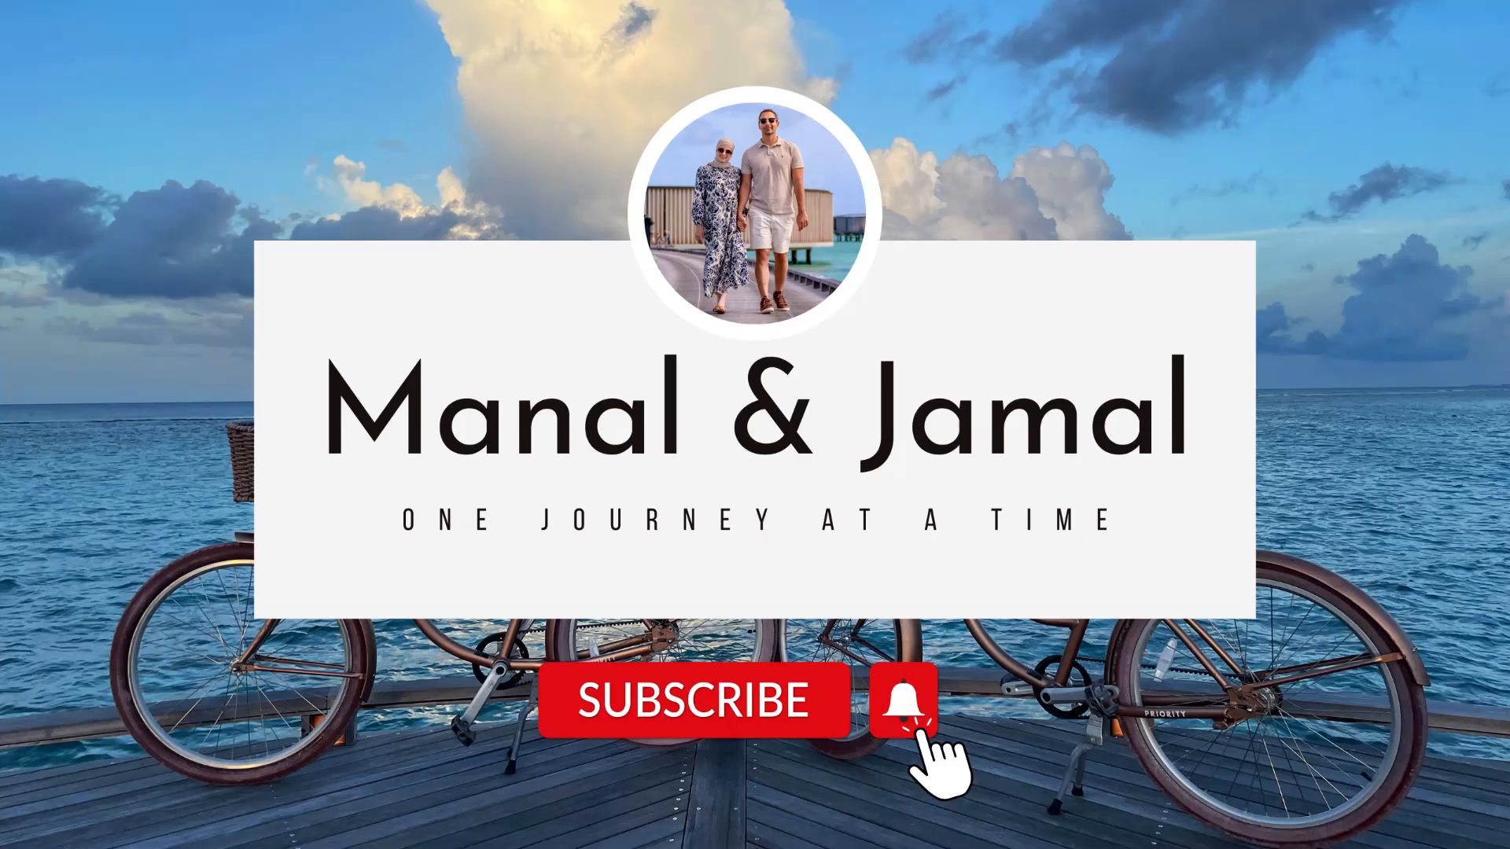